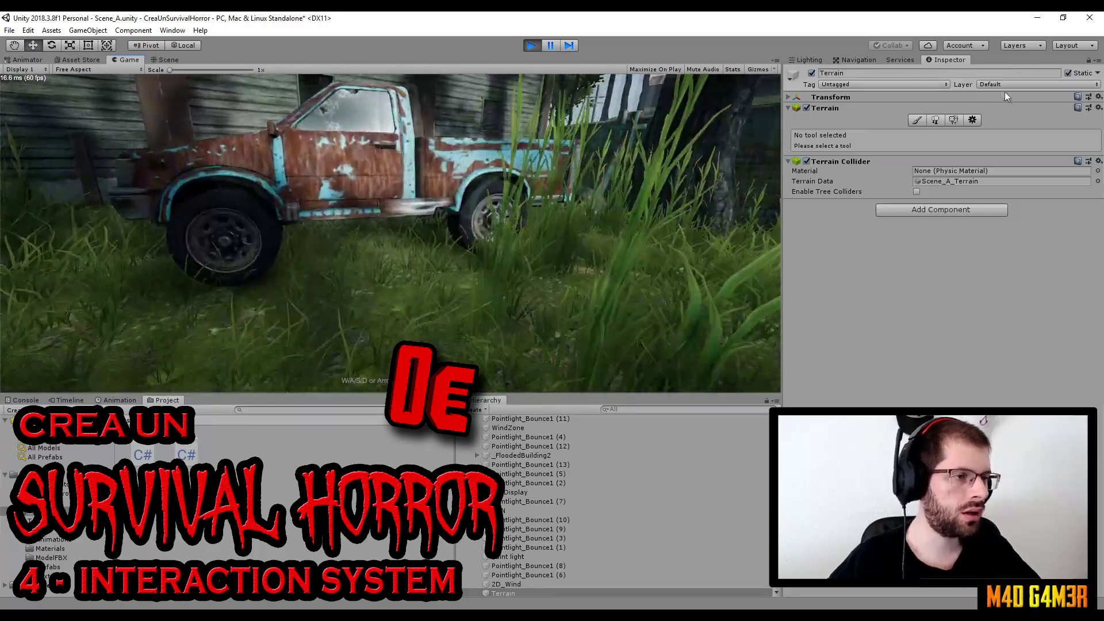
Step: Walk the player up to the rusty car, stepping back to face its front
key("w")
key("s")
key("w")
key("w")
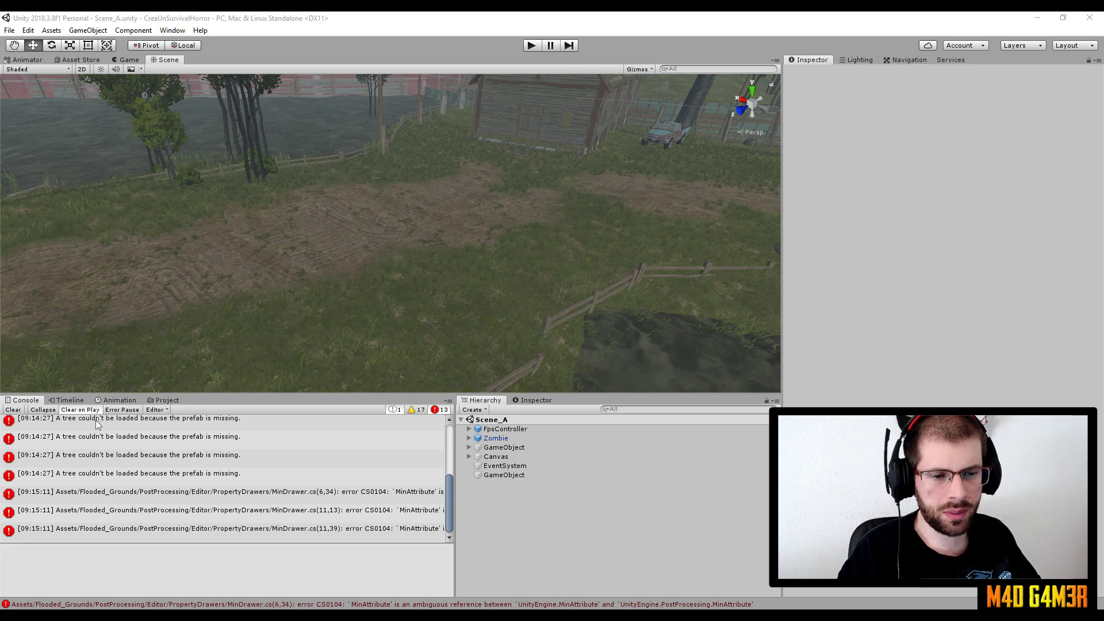
scroll(96, 489, "up", 3)
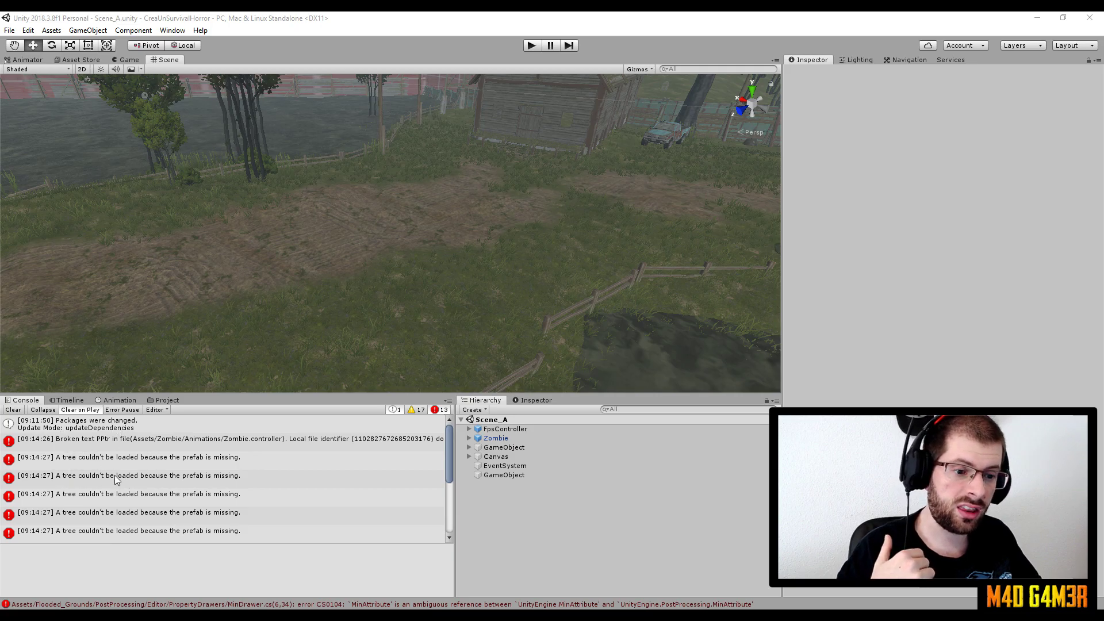
left_click(115, 477)
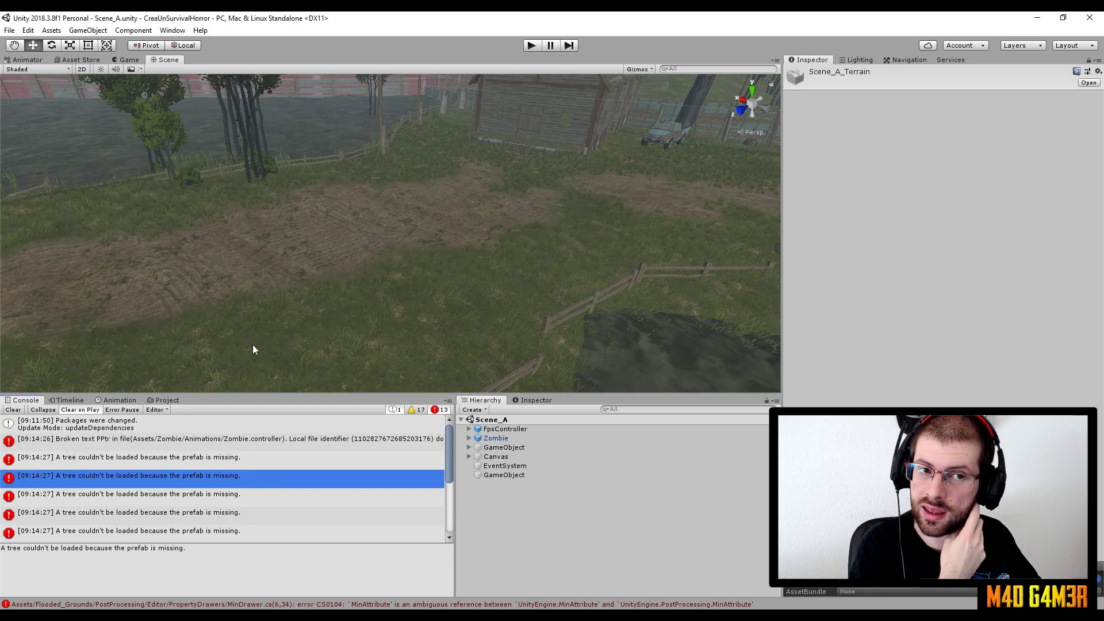
mouse_move(308, 254)
right_mouse_down()
mouse_move(121, 224)
mouse_move(331, 312)
right_mouse_up()
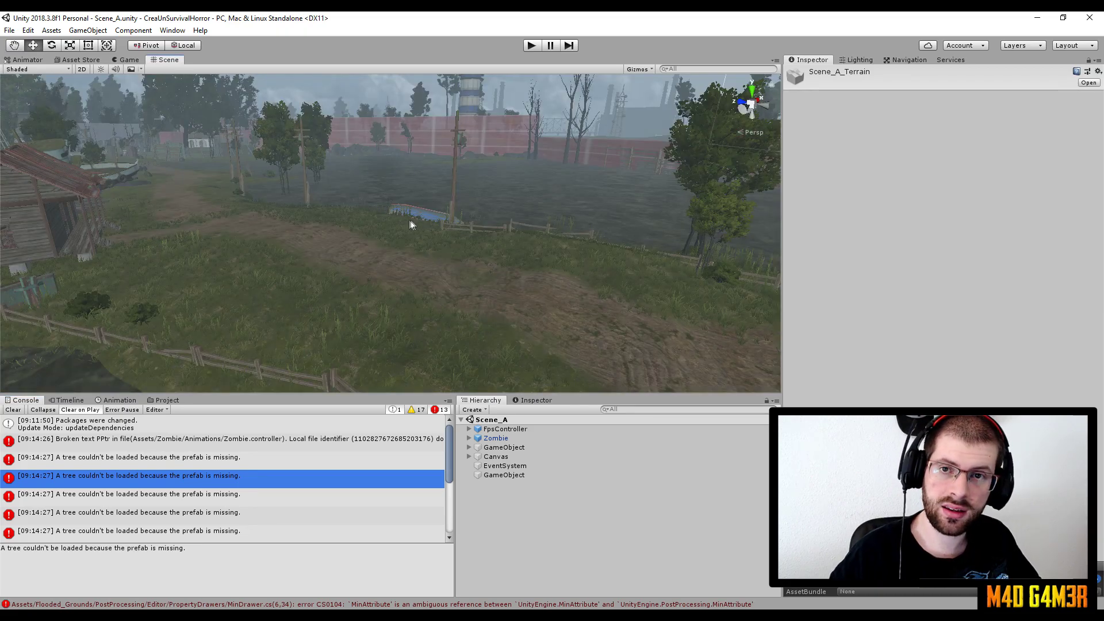
right_click_drag(312, 206, 156, 197)
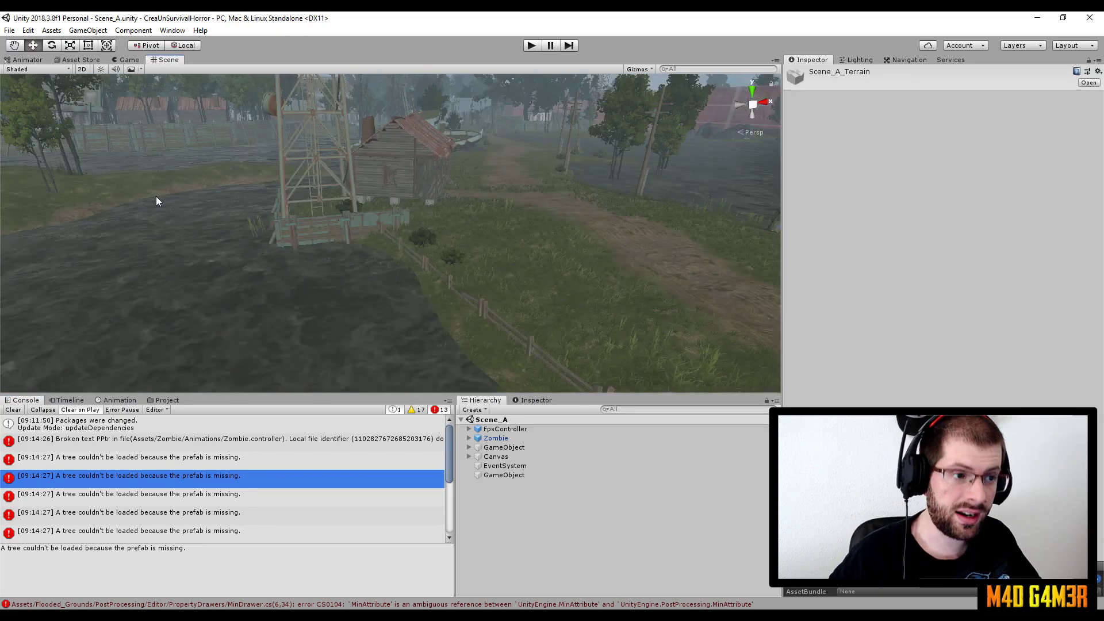
right_click_drag(407, 195, 401, 227)
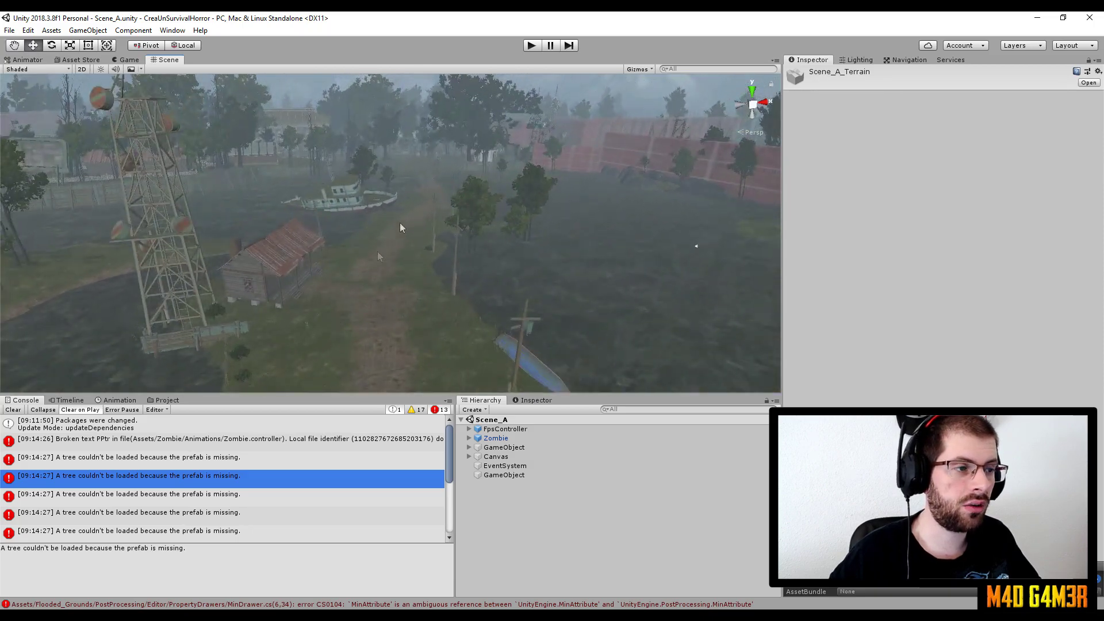
right_click_drag(211, 123, 283, 212)
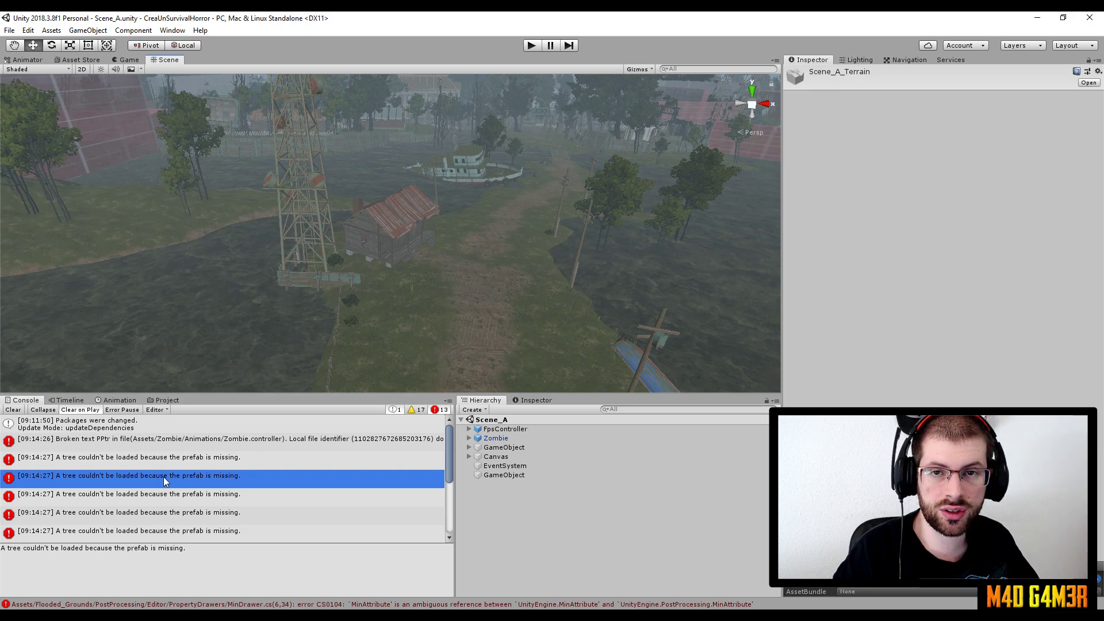
scroll(259, 462, "down", 3)
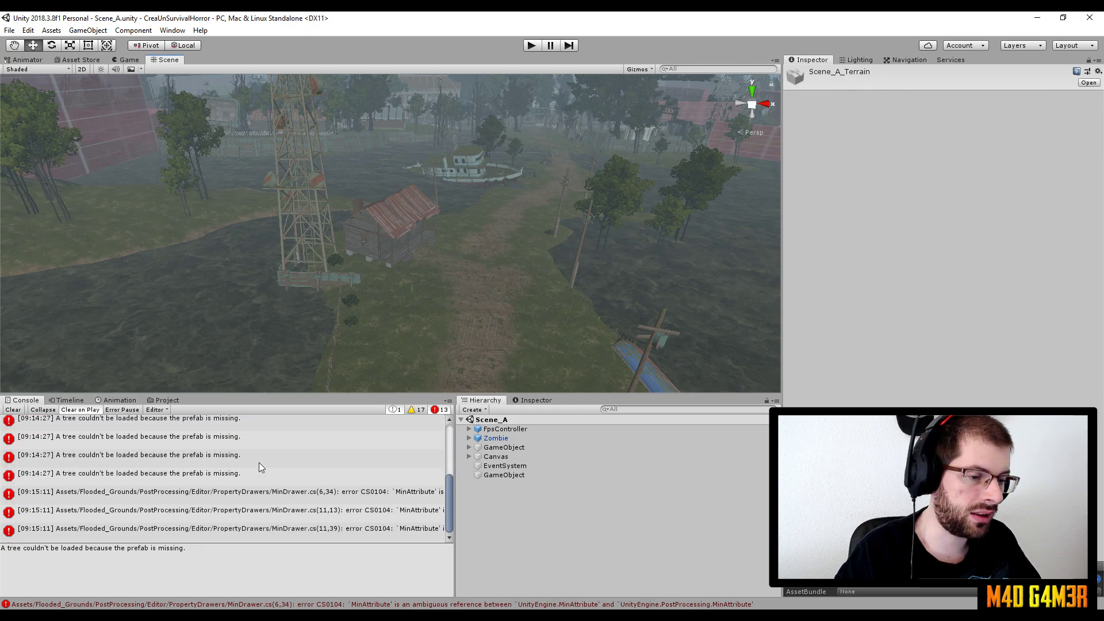
scroll(258, 462, "up", 3)
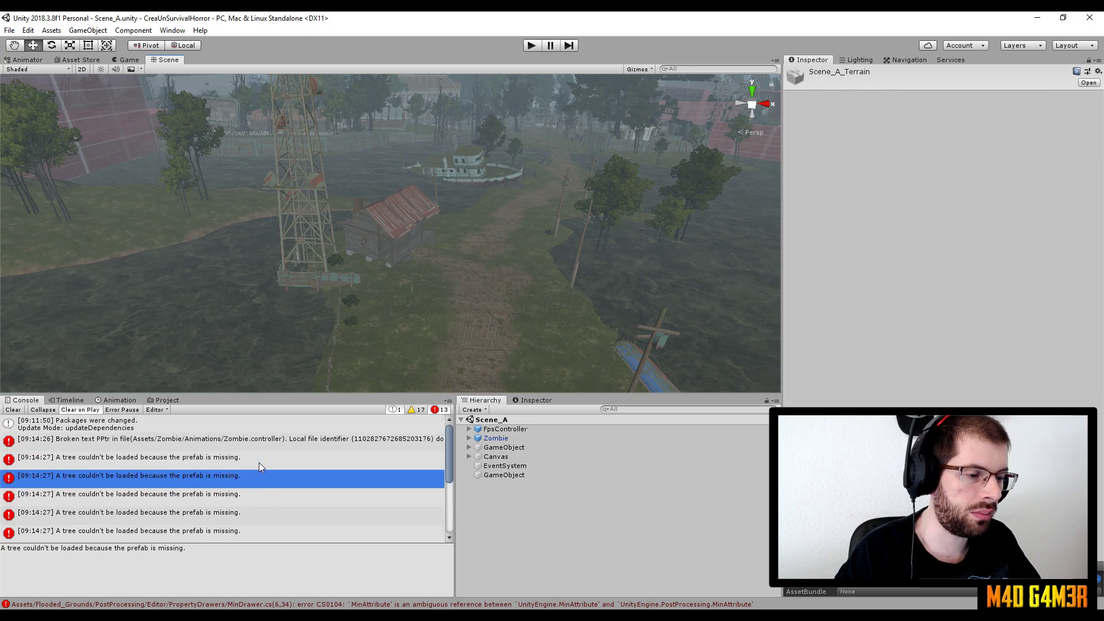
double_click(202, 458)
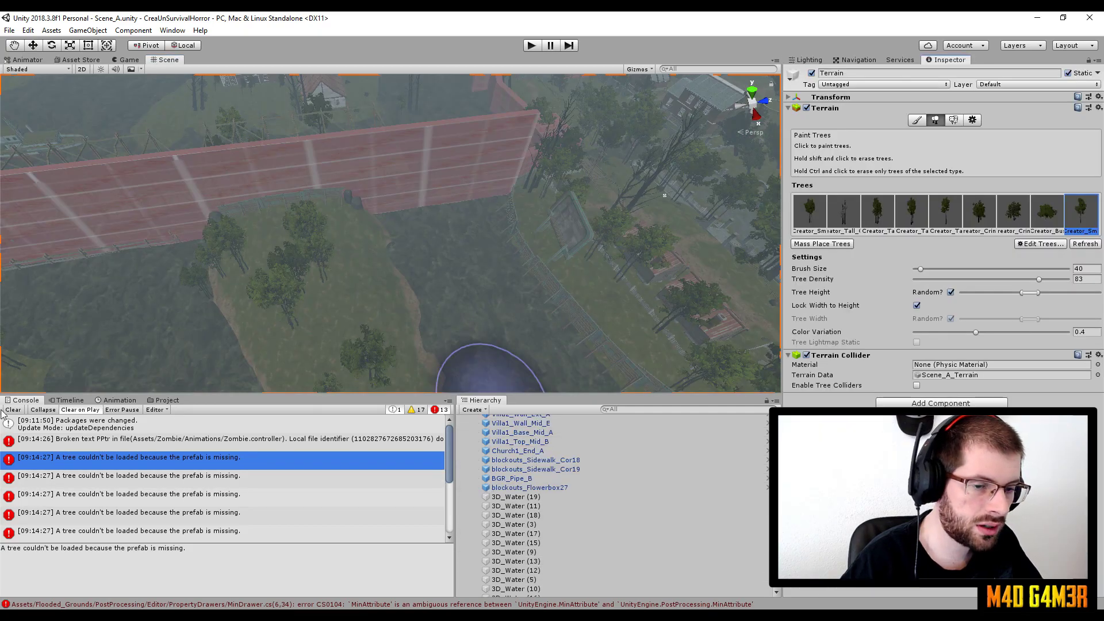
Step: Clear the console and pan the Scene view across the terrain to the villa and brick building
left_click(12, 409)
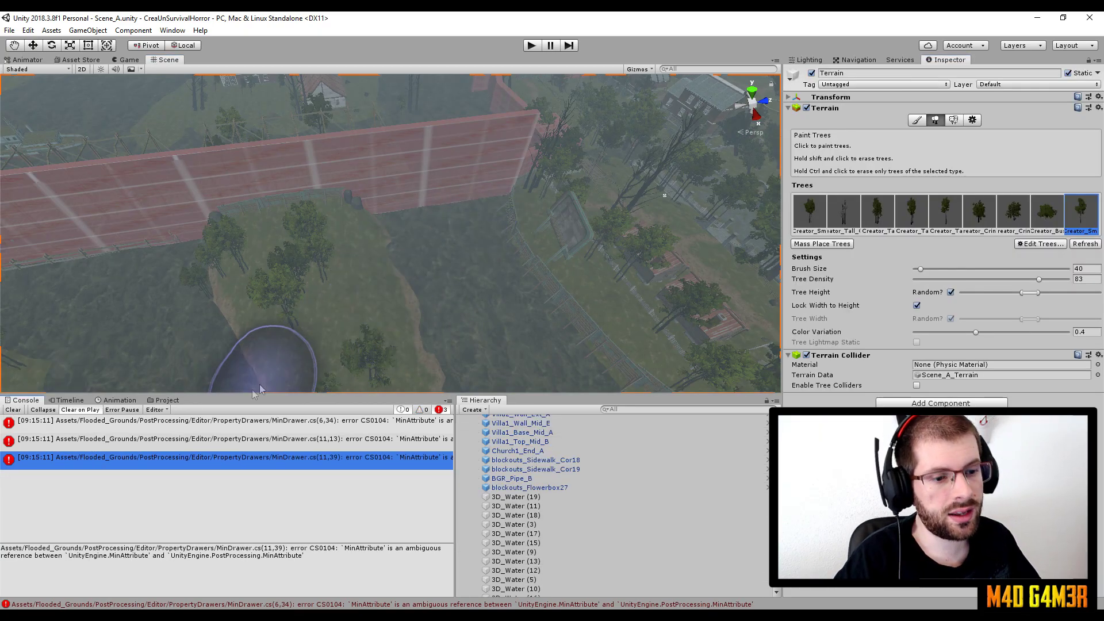
middle_click_drag(567, 295, 69, 555)
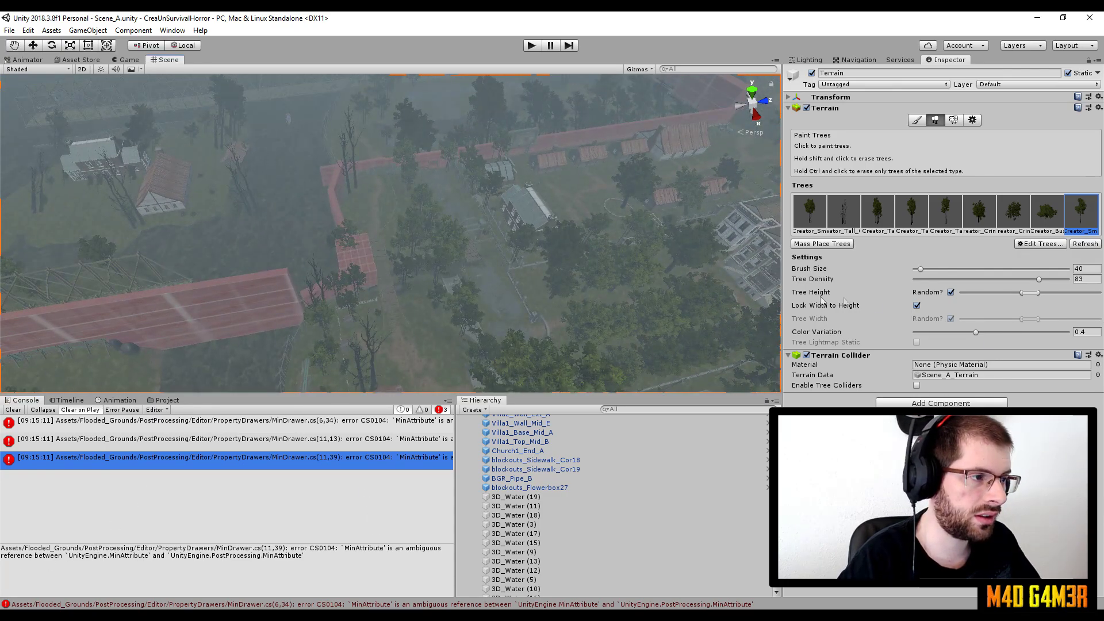
middle_click_drag(645, 234, 181, 379)
middle_click_drag(291, 345, 635, 264)
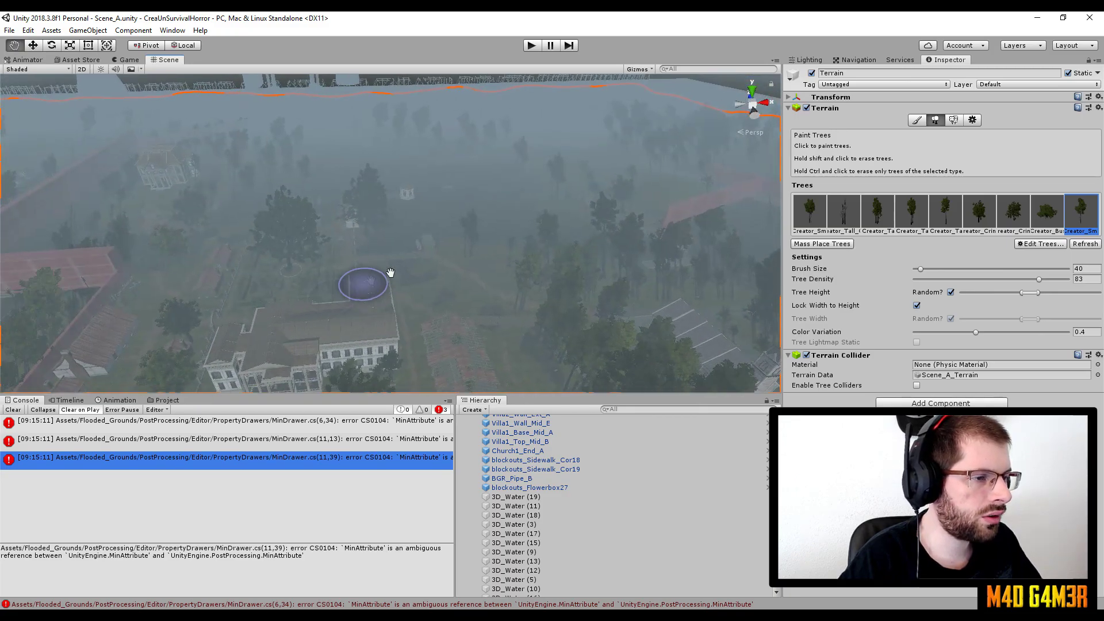
middle_click_drag(362, 279, 230, 321)
mouse_move(494, 322)
middle_mouse_down()
mouse_move(473, 241)
mouse_move(478, 202)
middle_mouse_up()
right_click_drag(479, 201, 428, 558)
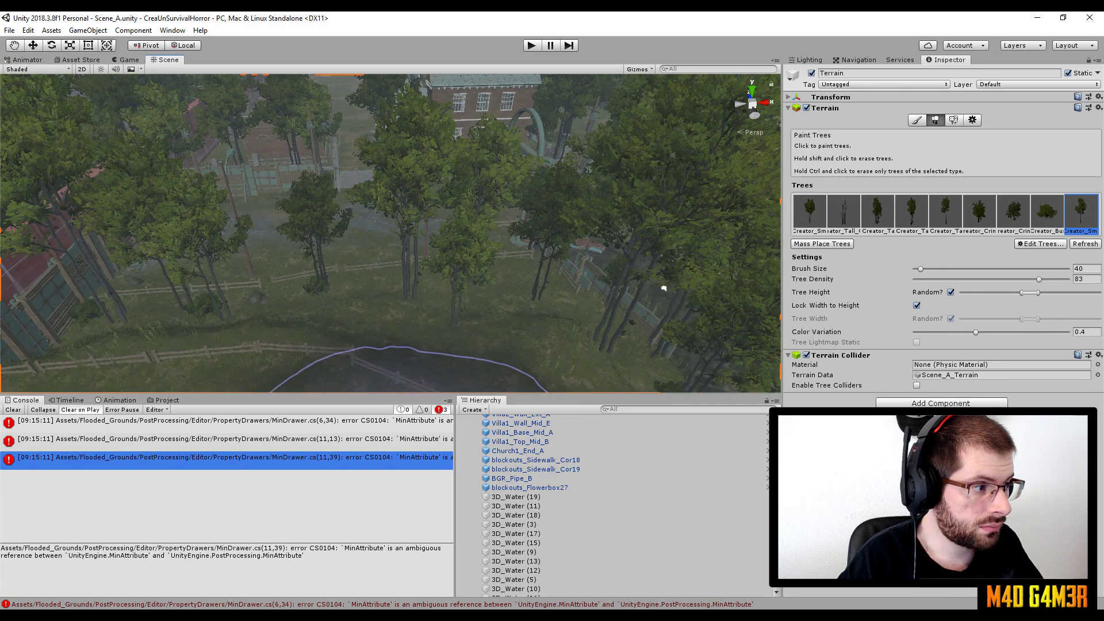
Step: Zoom out to the radio tower and shack, then open the MinDrawer error in the code editor
scroll(397, 323, "down", 2)
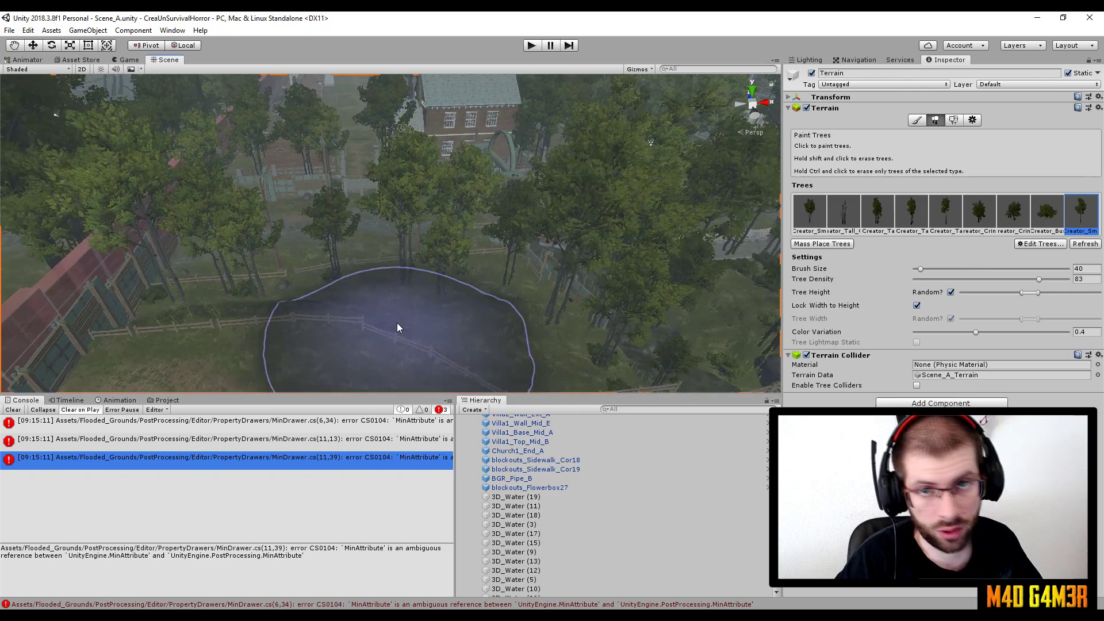
scroll(398, 325, "down", 3)
middle_click_drag(399, 328, 641, 234)
mouse_move(530, 246)
middle_mouse_down()
mouse_move(156, 301)
mouse_move(432, 279)
mouse_move(394, 185)
mouse_move(456, 210)
mouse_move(394, 185)
mouse_move(401, 233)
middle_mouse_up()
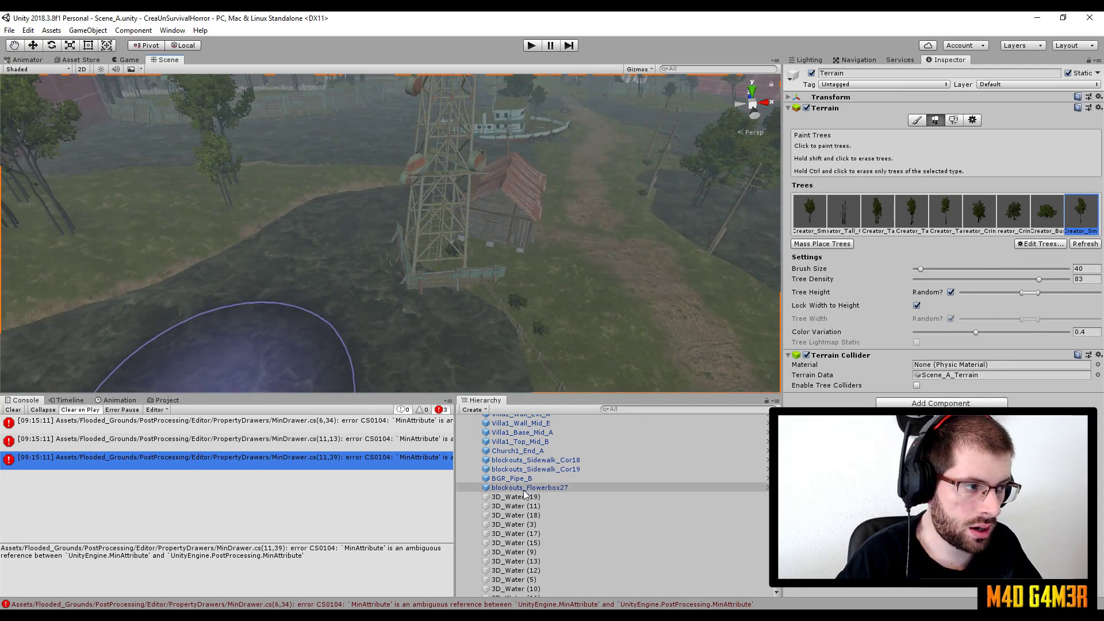
double_click(229, 422)
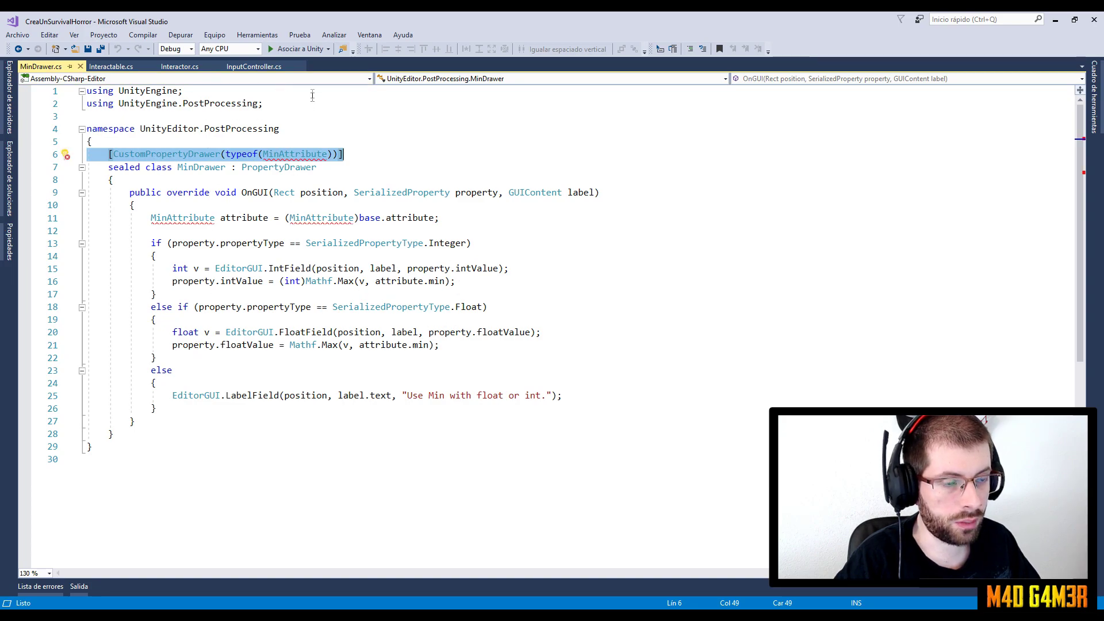
Step: Alias MinAttribute to UnityEngine.PostProcessing.MinAttribute with the suggested fix and save MinDrawer.cs
left_click(290, 114)
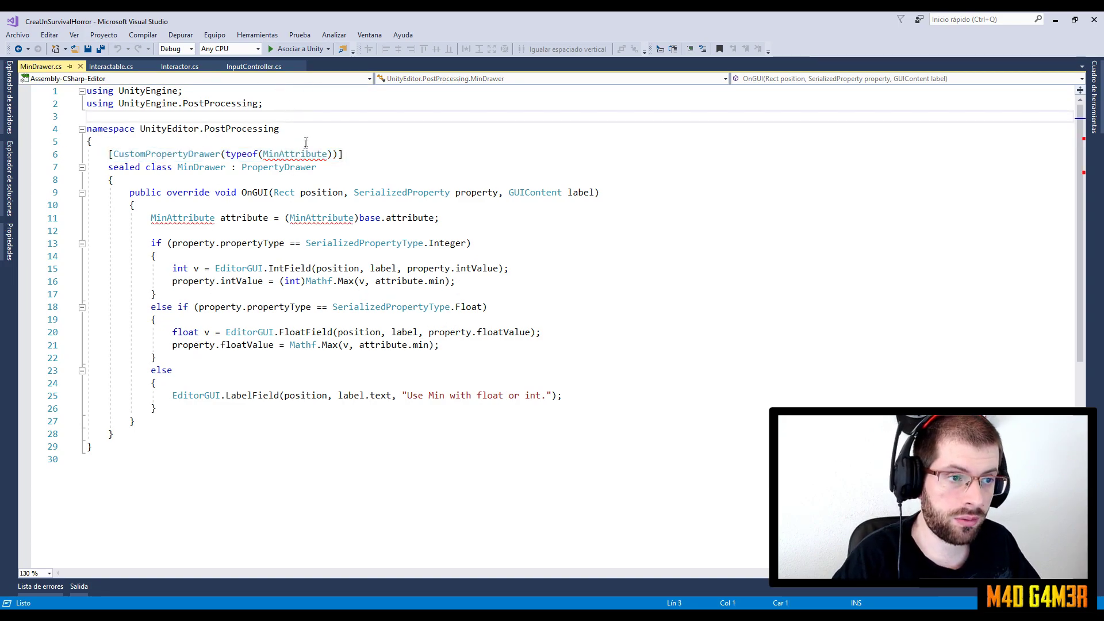
mouse_move(290, 157)
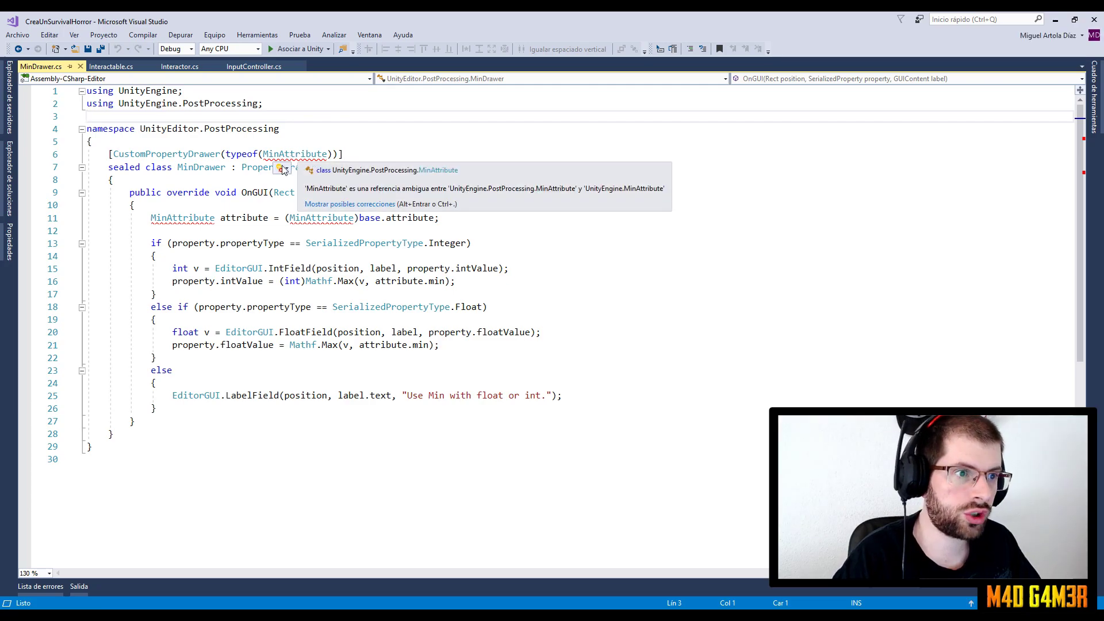
left_click(283, 169)
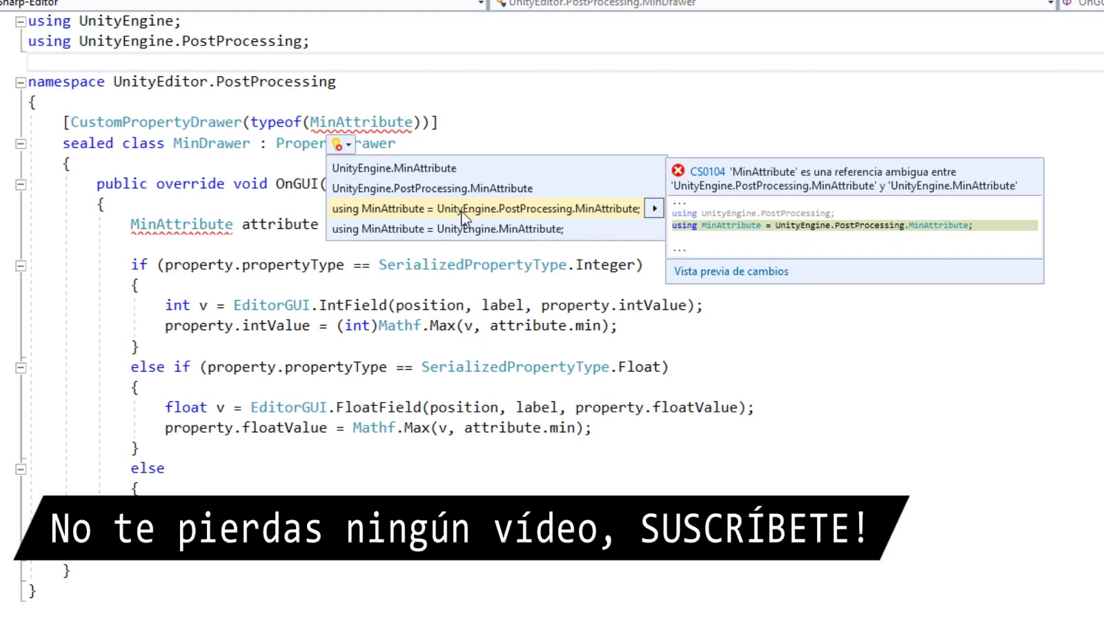
left_click(598, 217)
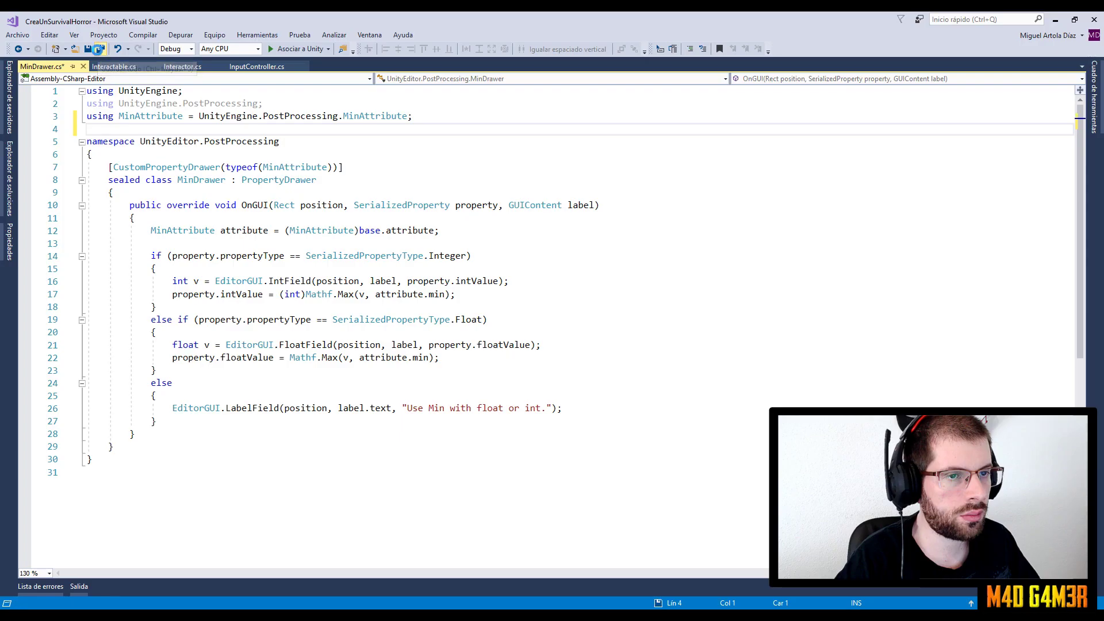
key("ctrl+s")
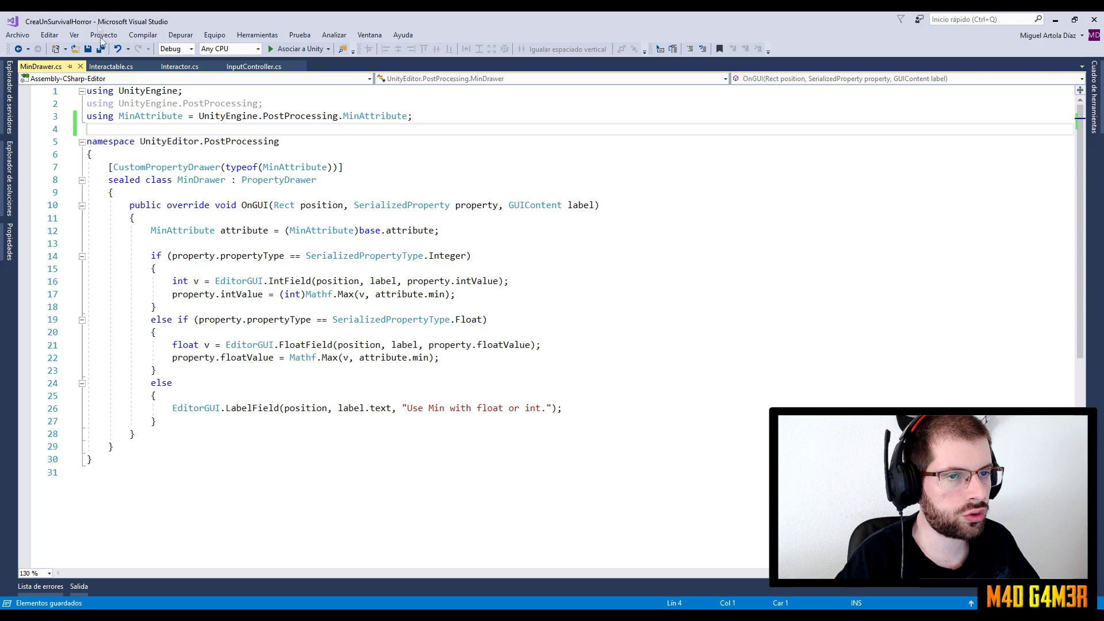
Step: Return to the Unity editor and open the project's Scripts folder
mouse_move(303, 615)
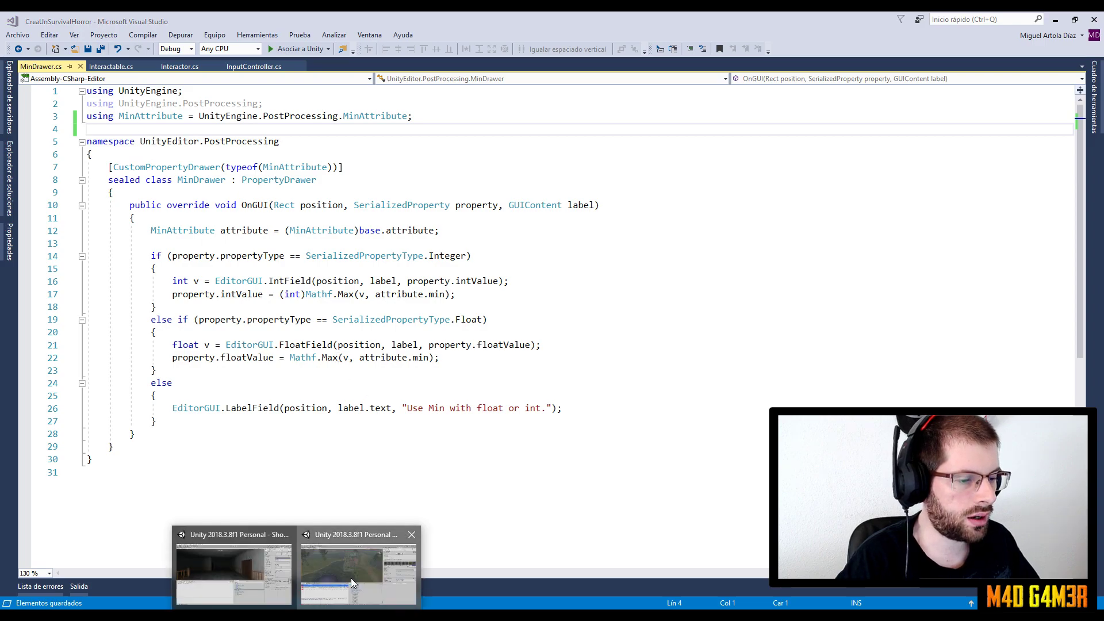
left_click(362, 538)
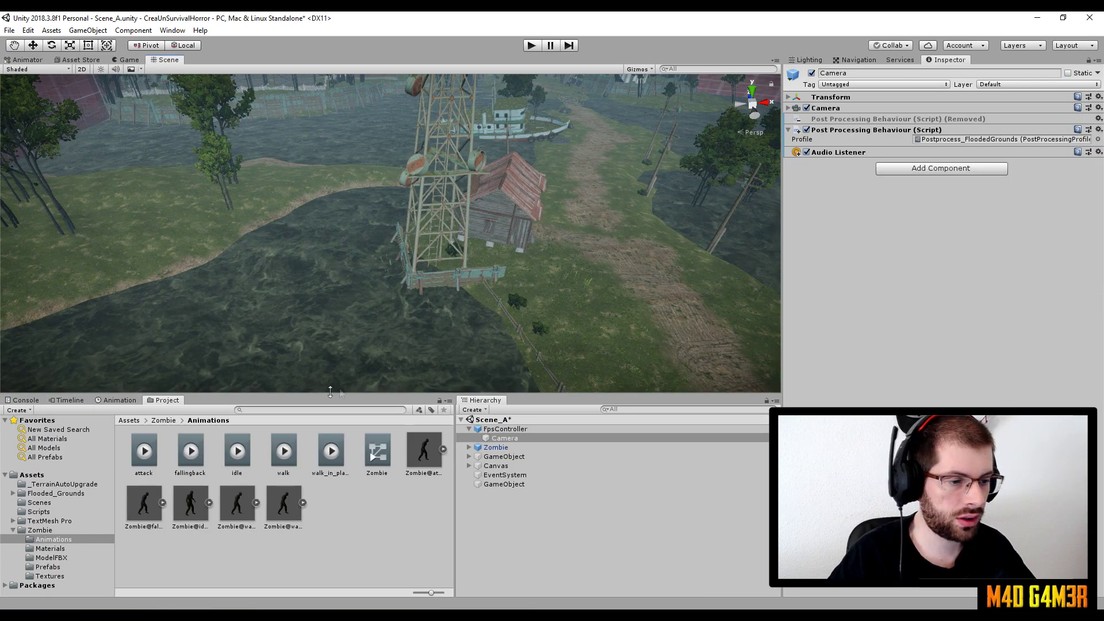
left_click(39, 512)
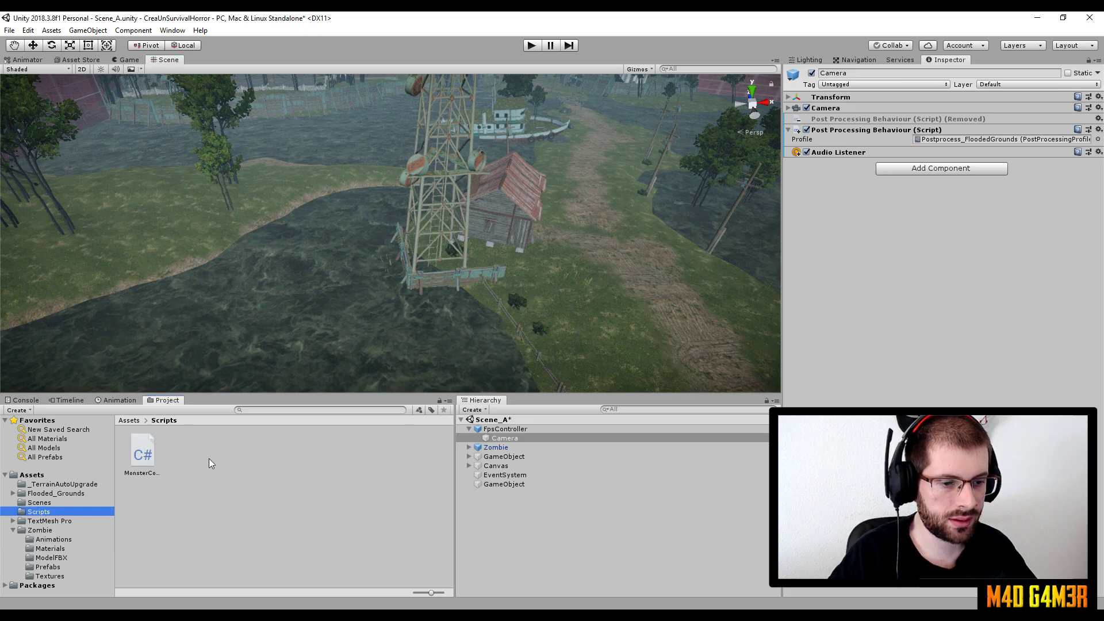
Step: Create a new C# script named InteractorManager in the Scripts folder
right_click(193, 447)
mouse_move(265, 178)
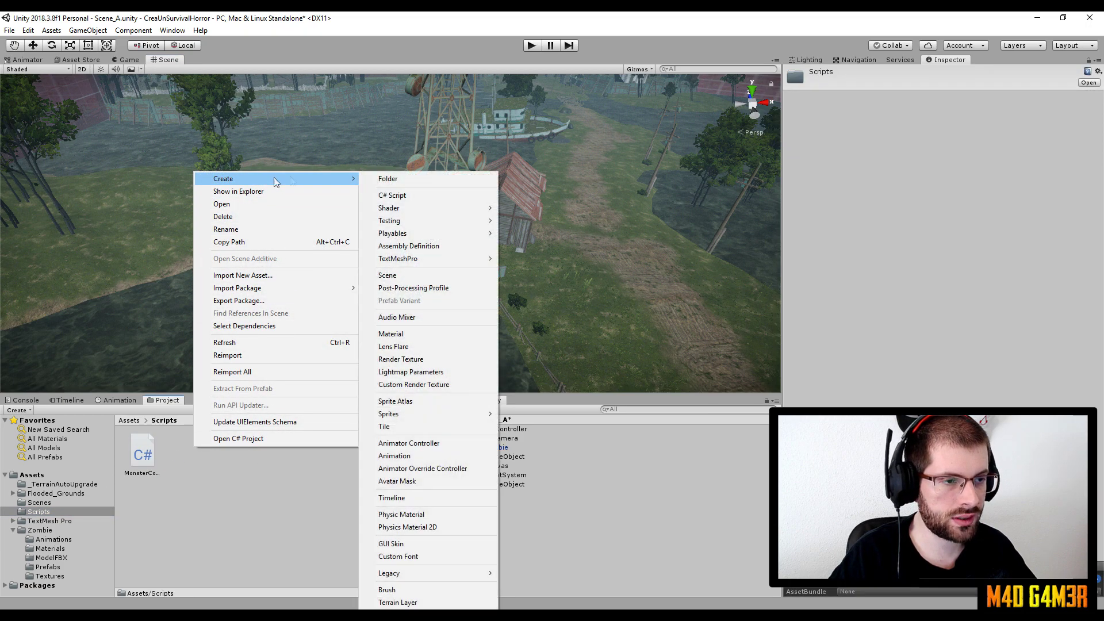
left_click(431, 196)
type("Inte")
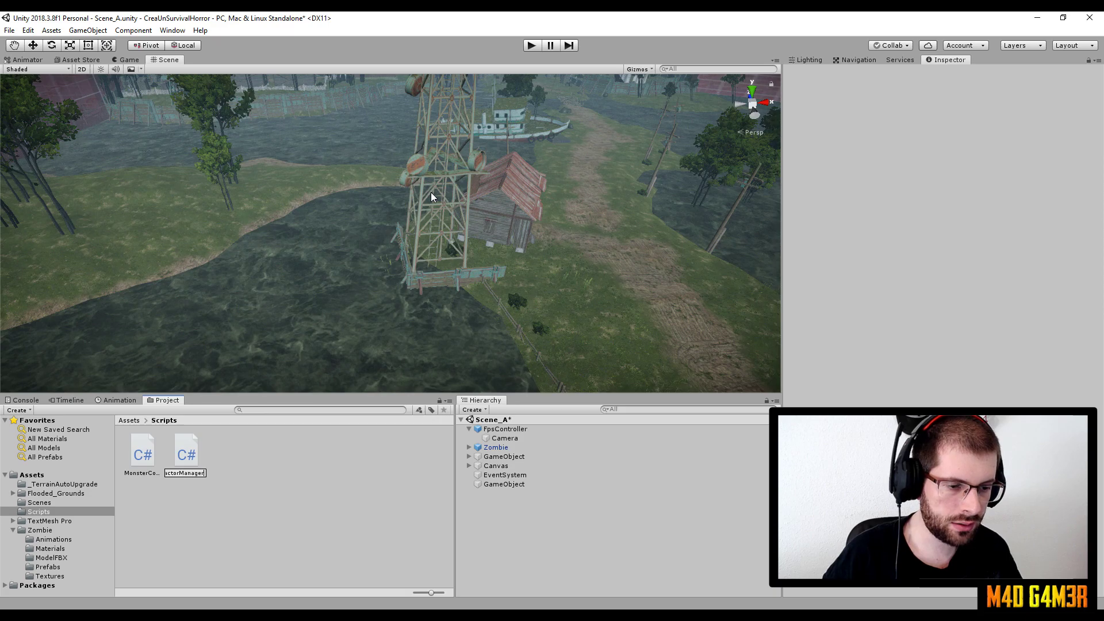
key("Return")
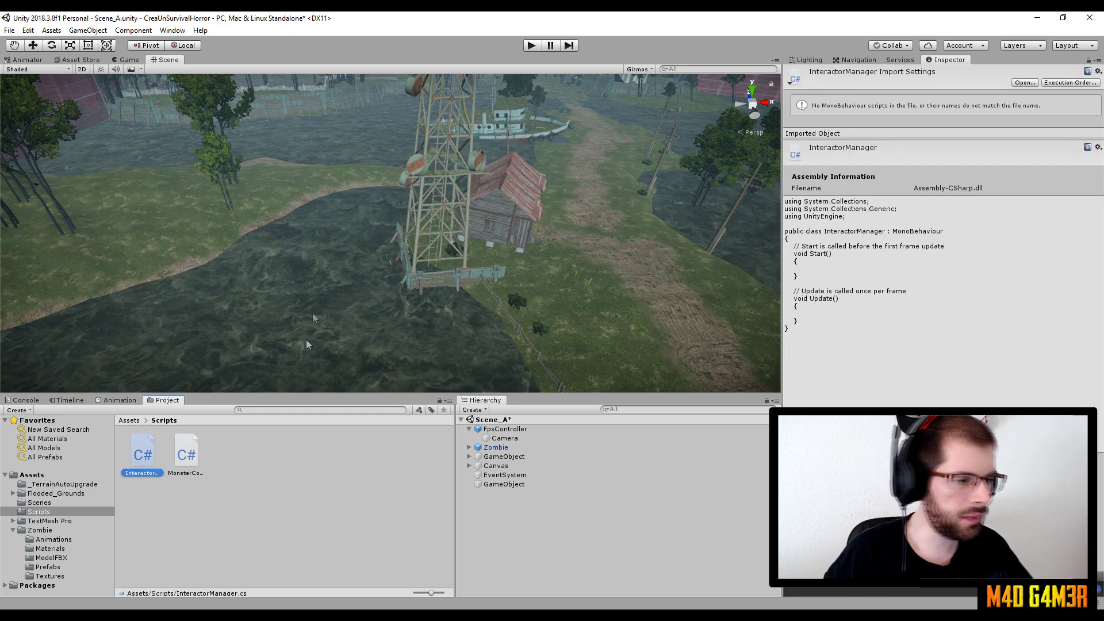
Step: Attach the InteractorManager script to the player's Camera as a component
left_click(508, 440)
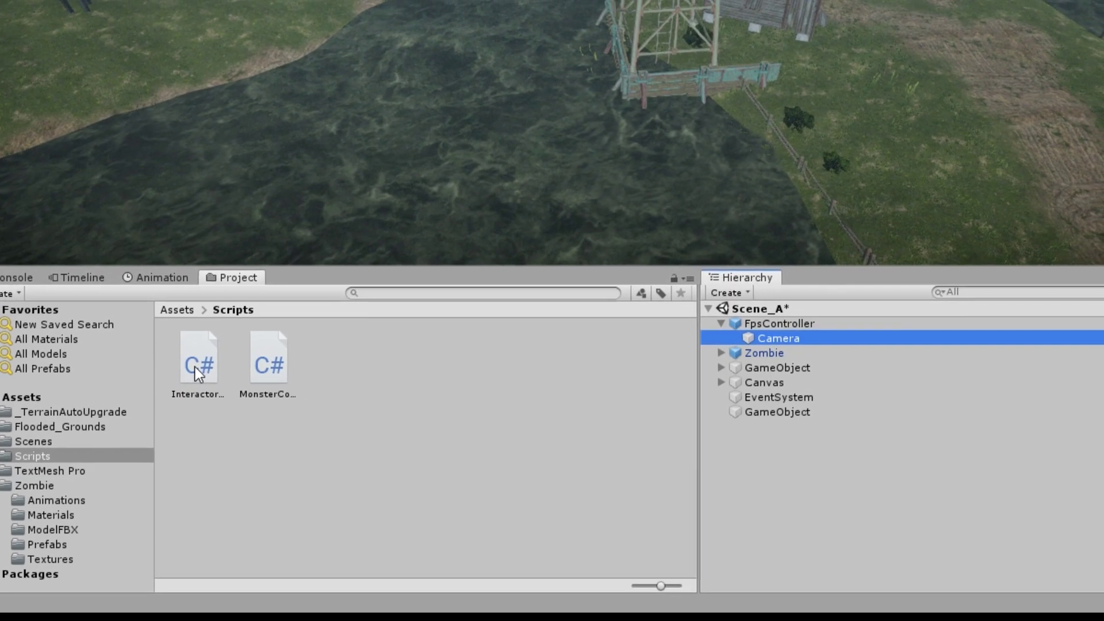
left_click(230, 357)
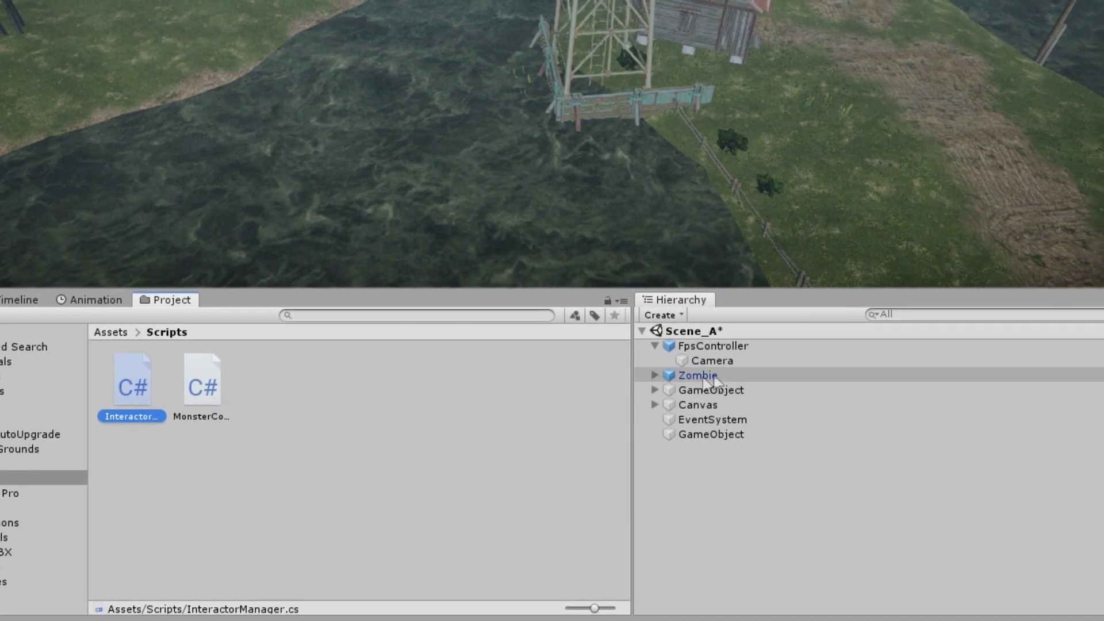
left_click(713, 371)
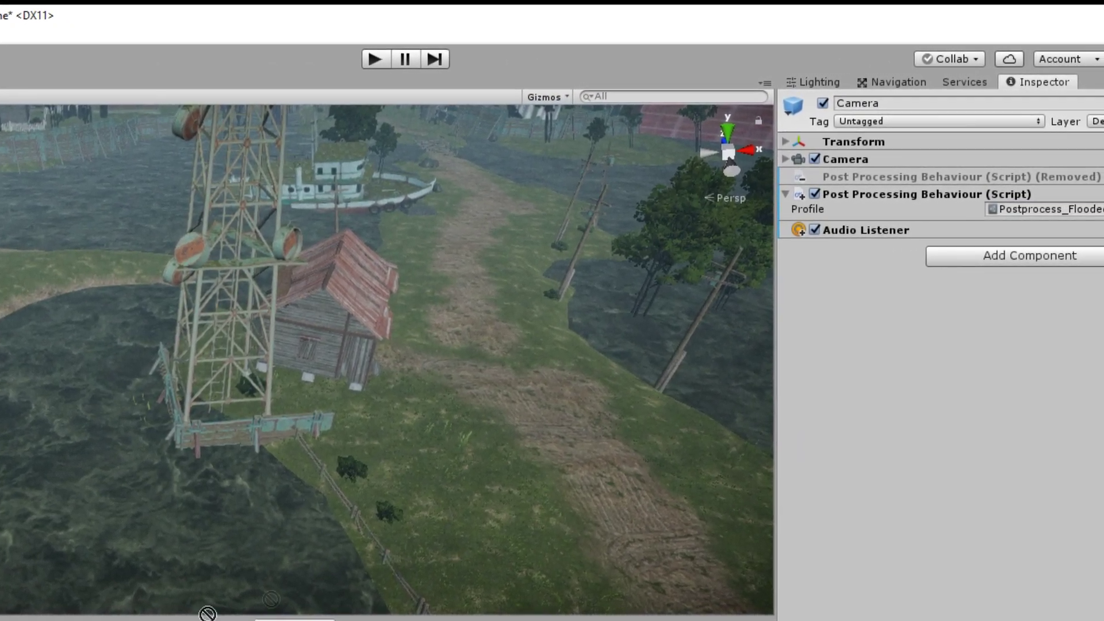
left_click_drag(204, 607, 766, 374)
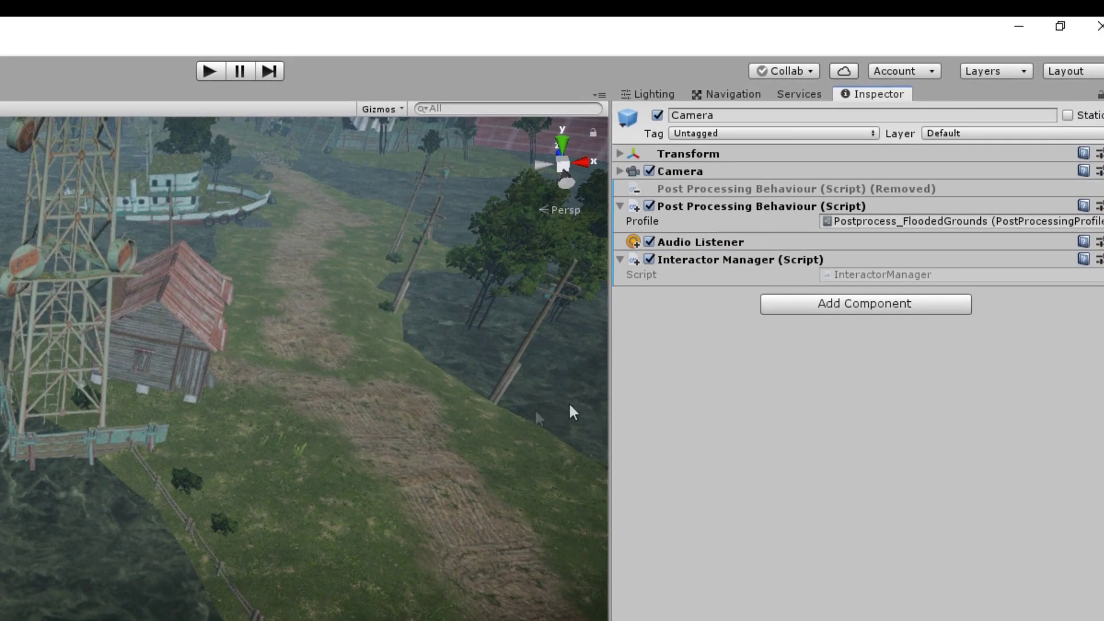
left_click(516, 466)
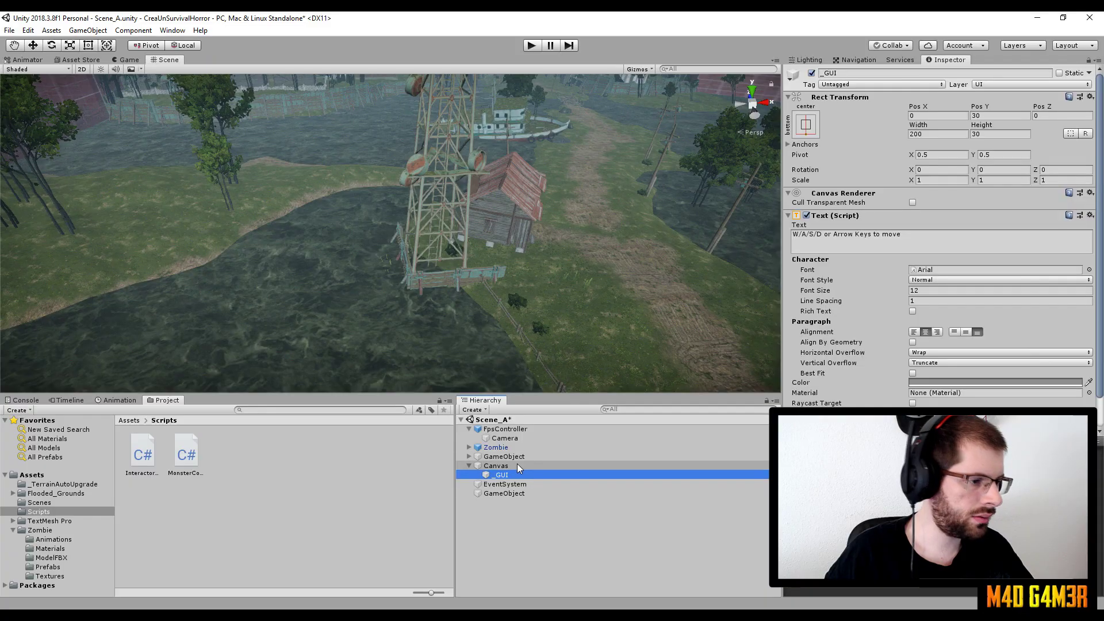
Step: Switch the Scene view to 2D, frame the Canvas and its _GUI text, and select Canvas
left_click(82, 69)
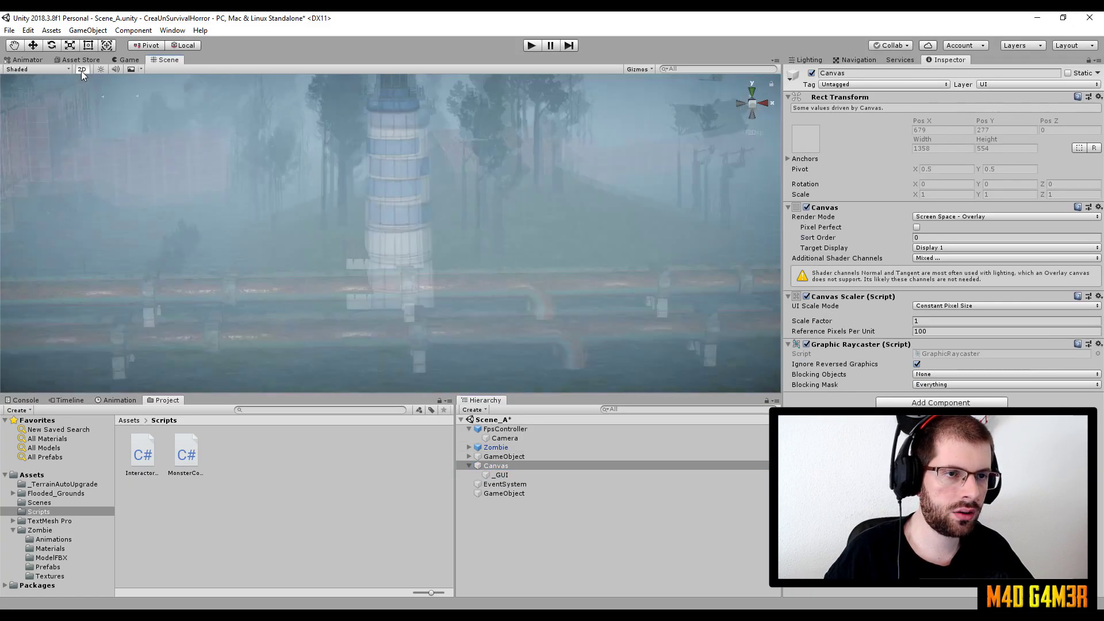
middle_click_drag(209, 190, 181, 285)
scroll(176, 298, "down", 5)
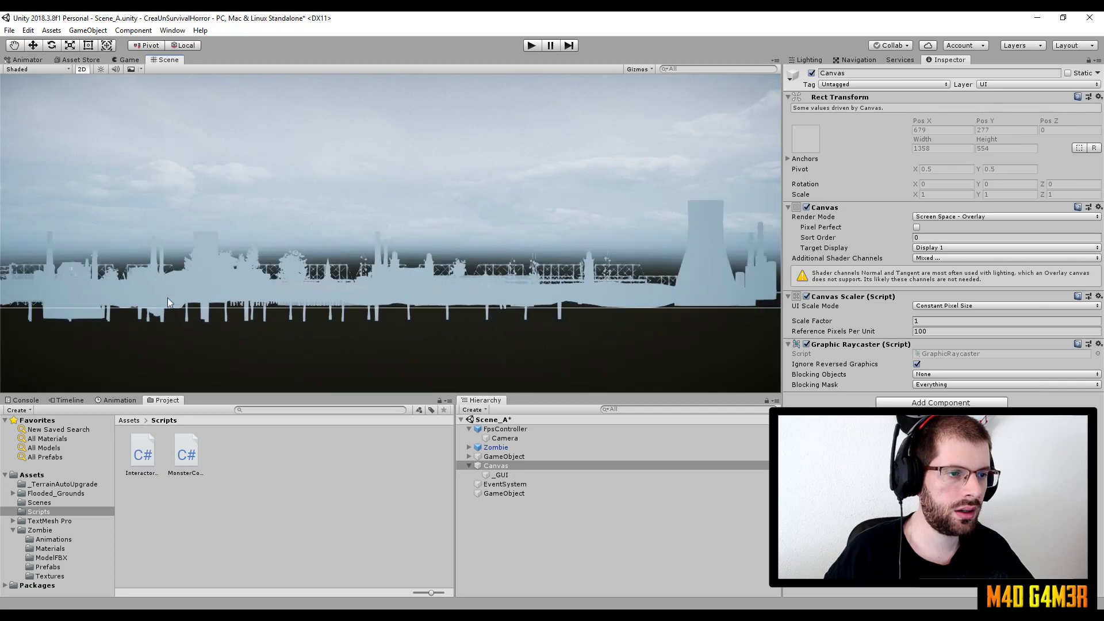
scroll(124, 146, "up", 3)
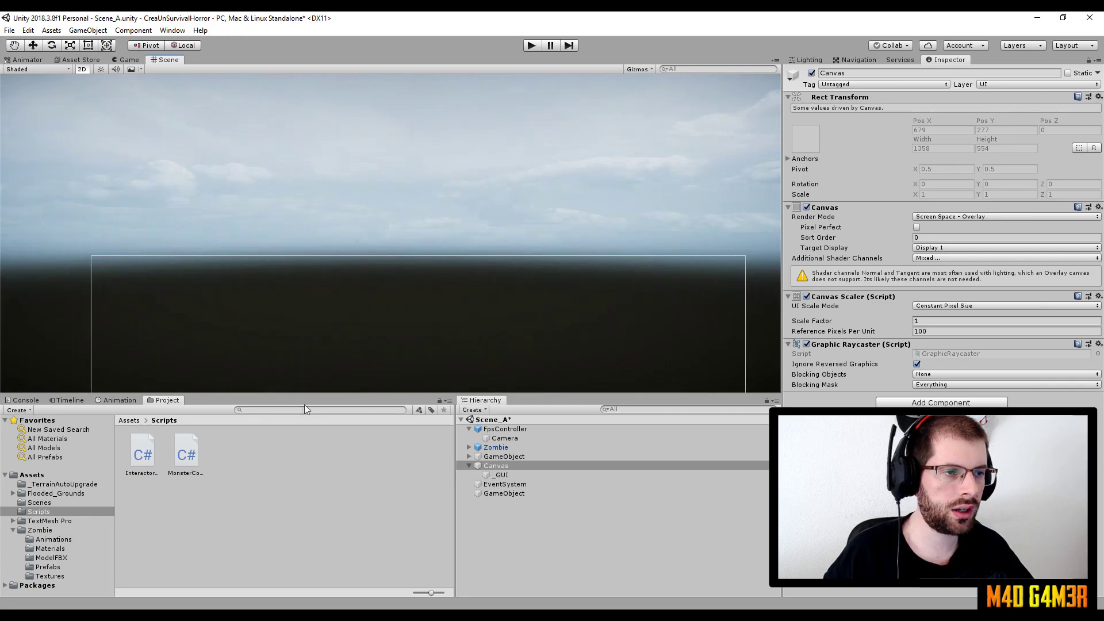
left_click(441, 380)
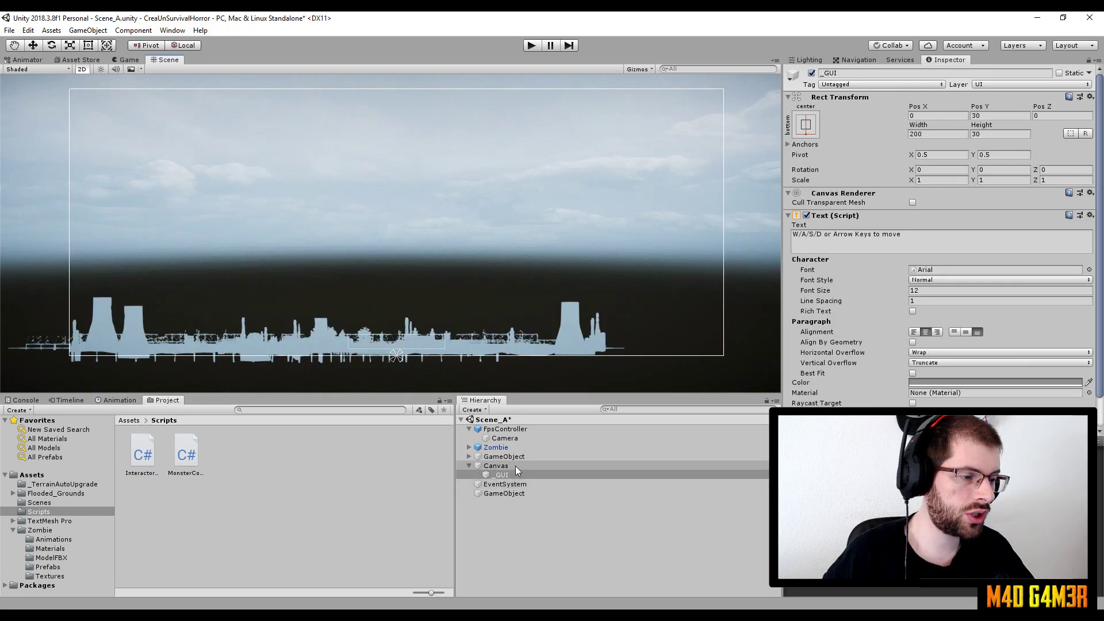
left_click(515, 466)
right_click(514, 467)
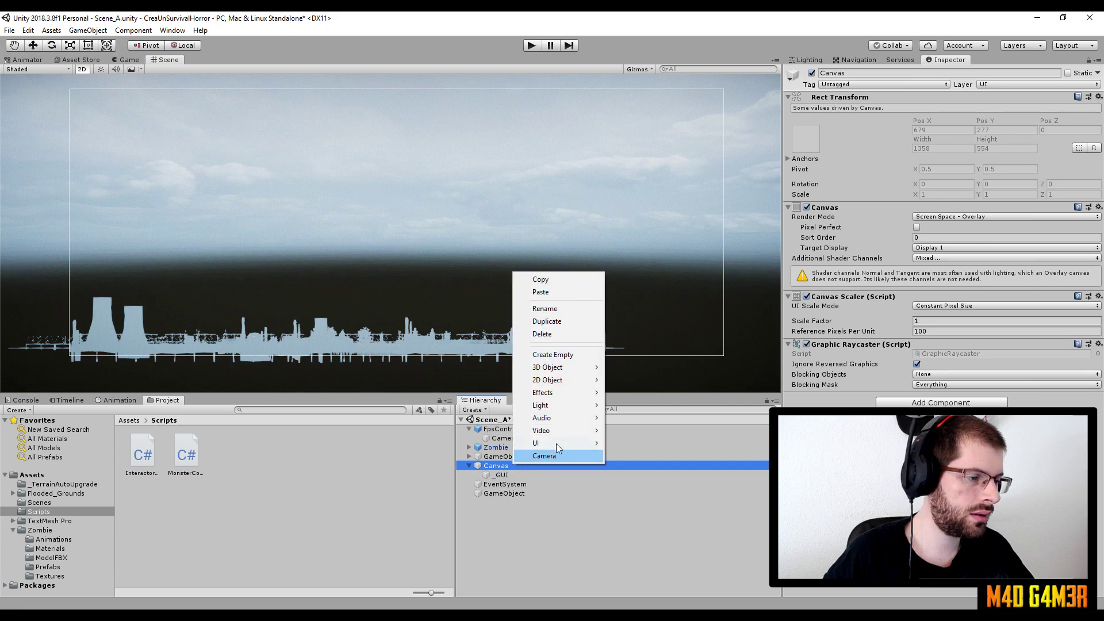
Step: Add a TextMeshPro text under Canvas and drag it to the canvas top (Pos Y 252)
mouse_move(562, 447)
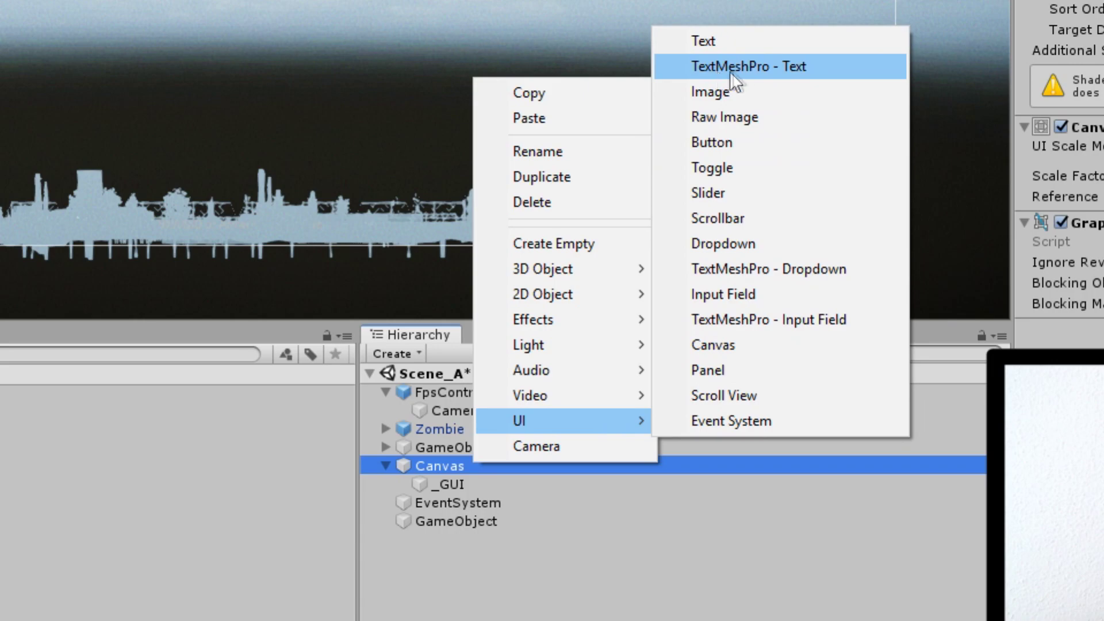
left_click(810, 76)
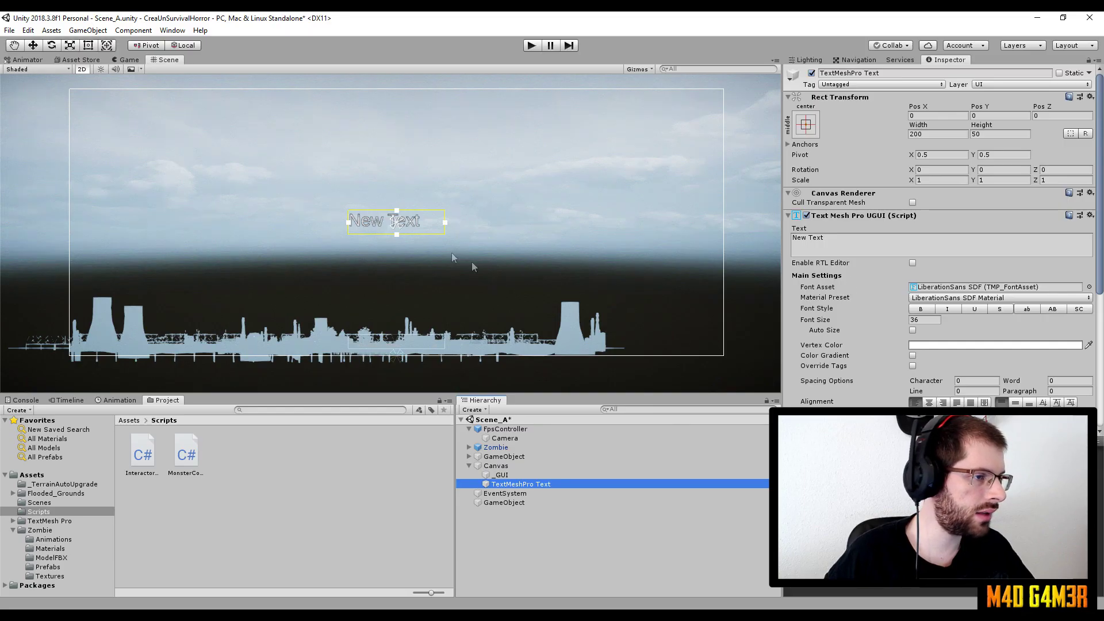
left_click(88, 45)
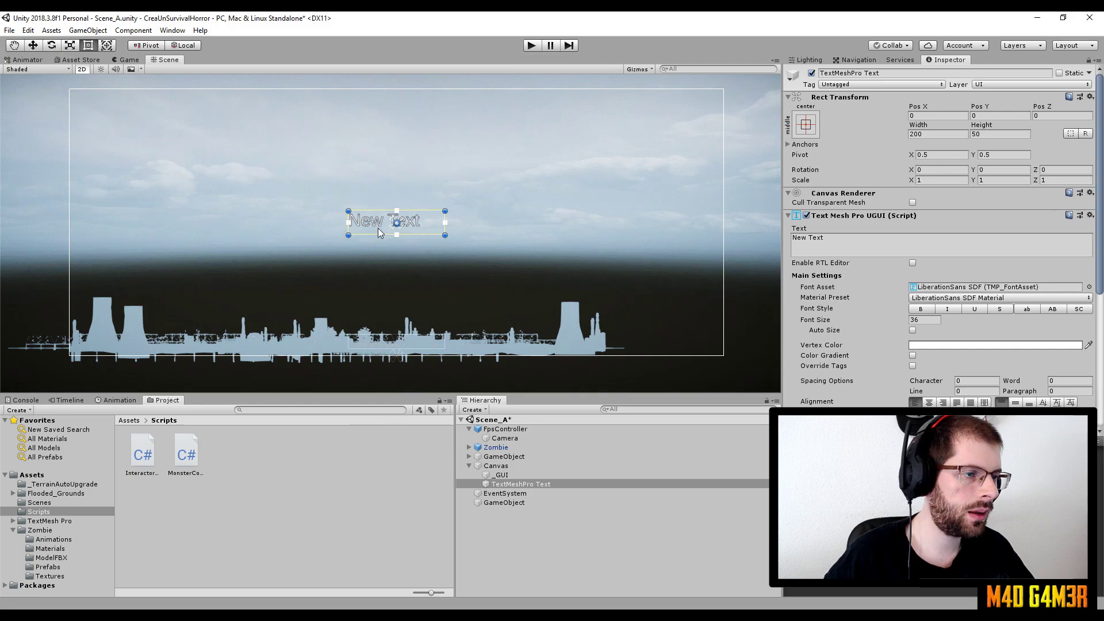
left_click_drag(378, 222, 379, 101)
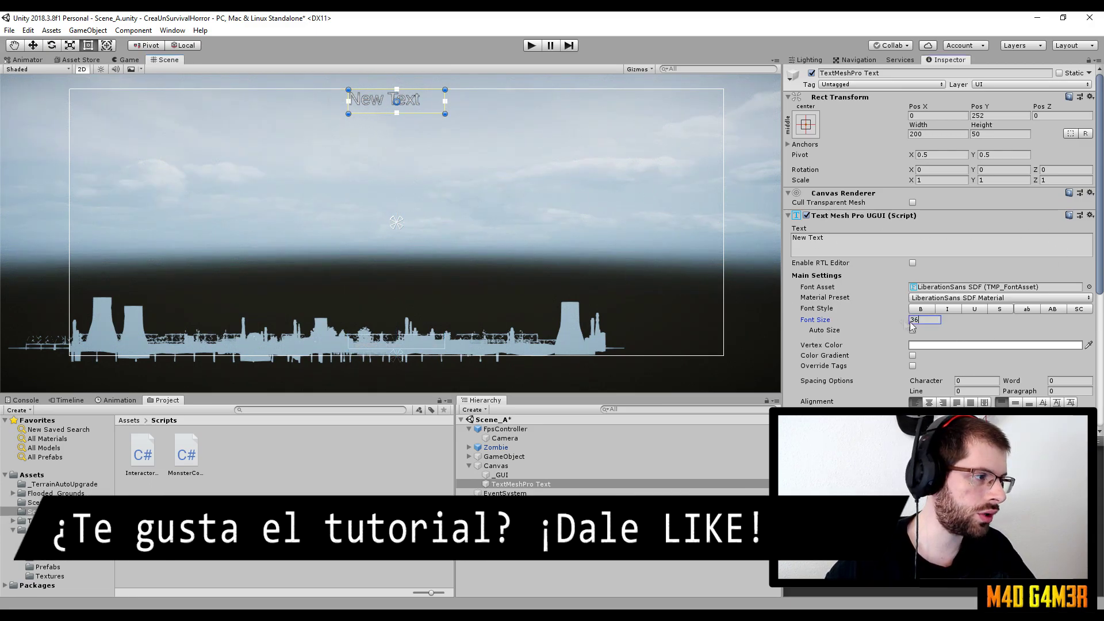
left_click(864, 317)
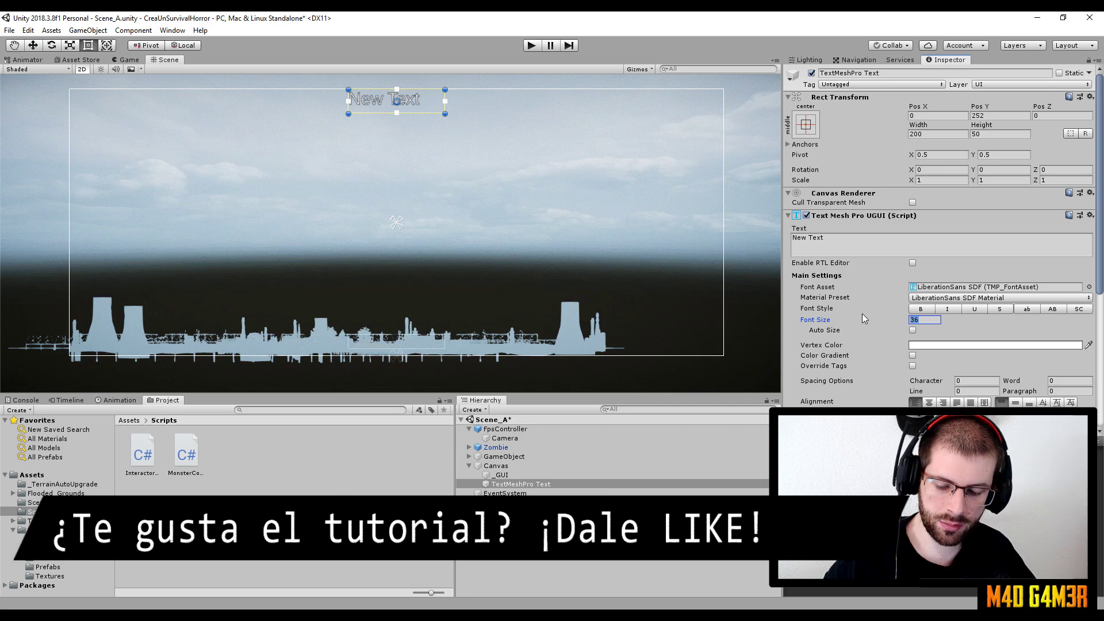
Step: Make the text font size 20 and bold, centred horizontally and vertically
type("20")
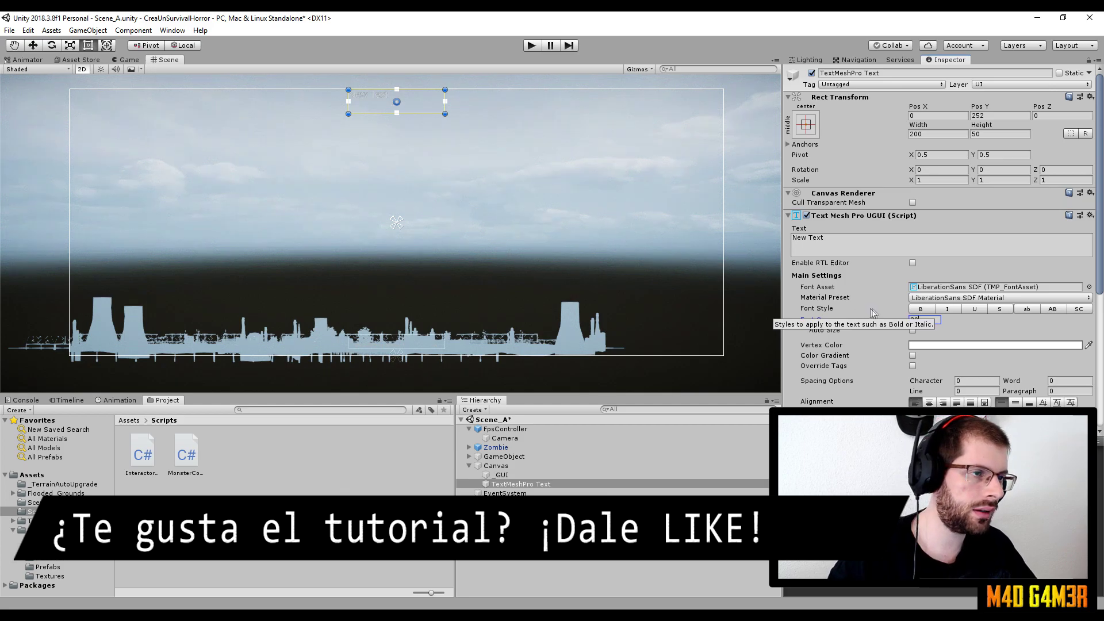
left_click(932, 310)
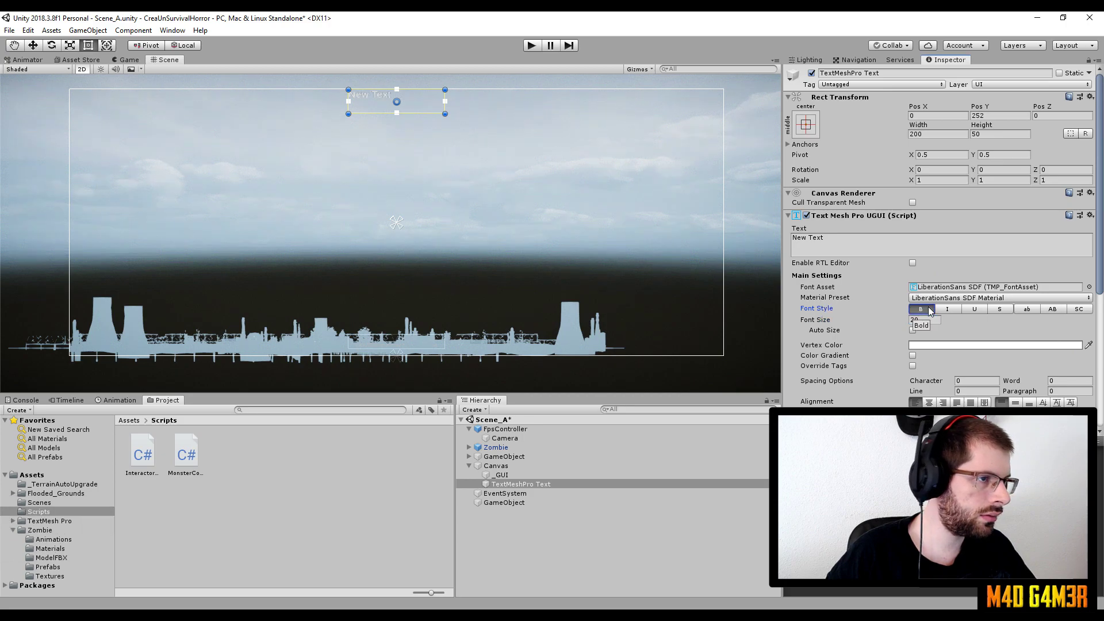
scroll(950, 360, "down", 3)
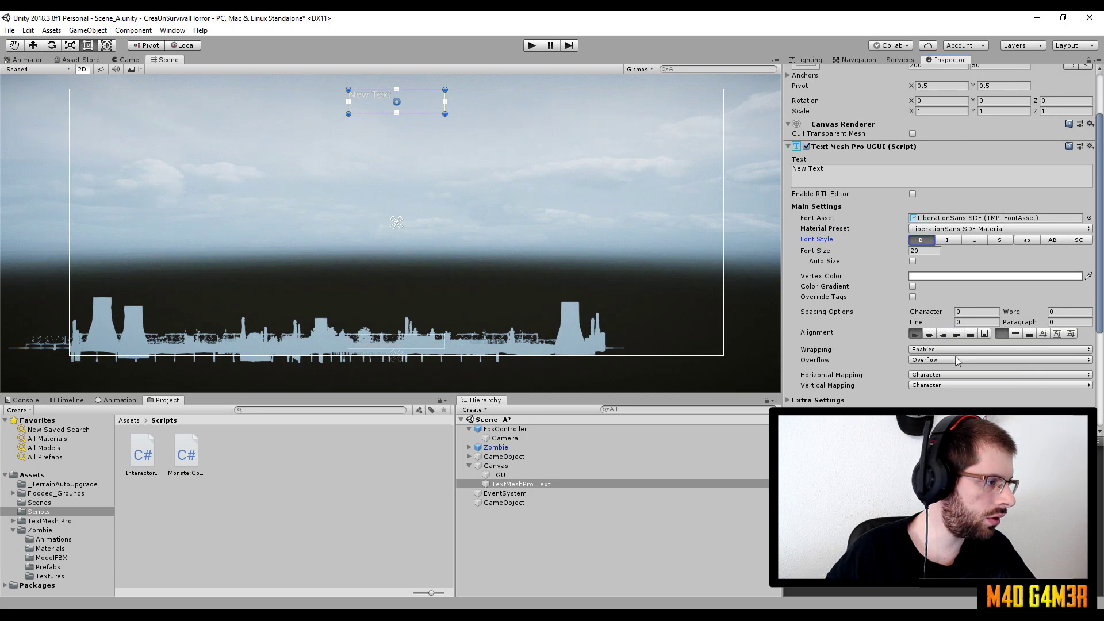
left_click(971, 335)
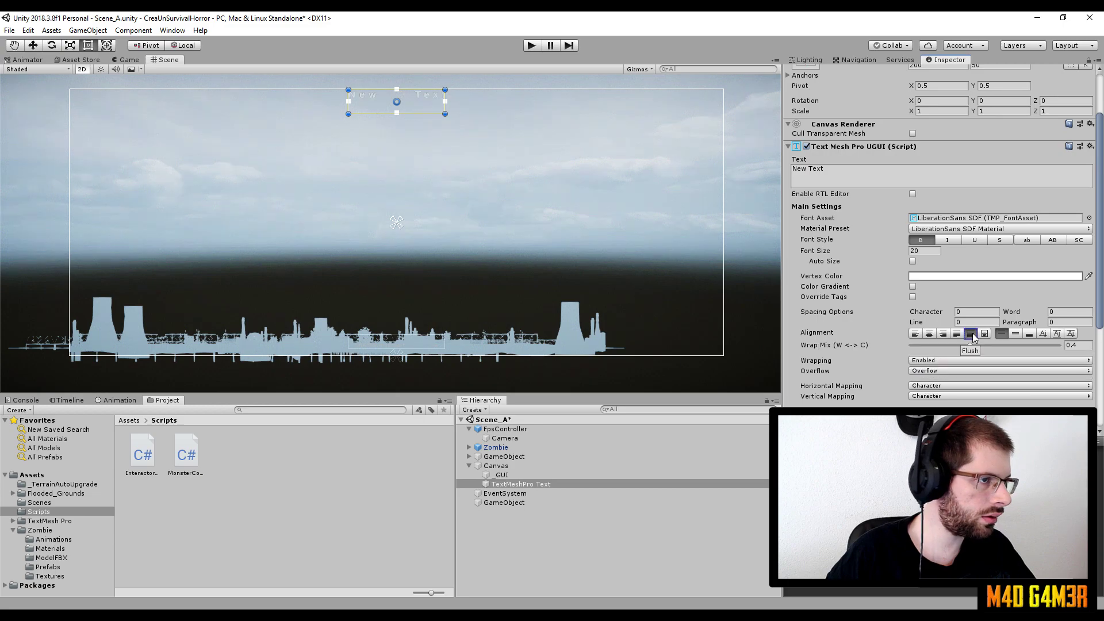
left_click(929, 334)
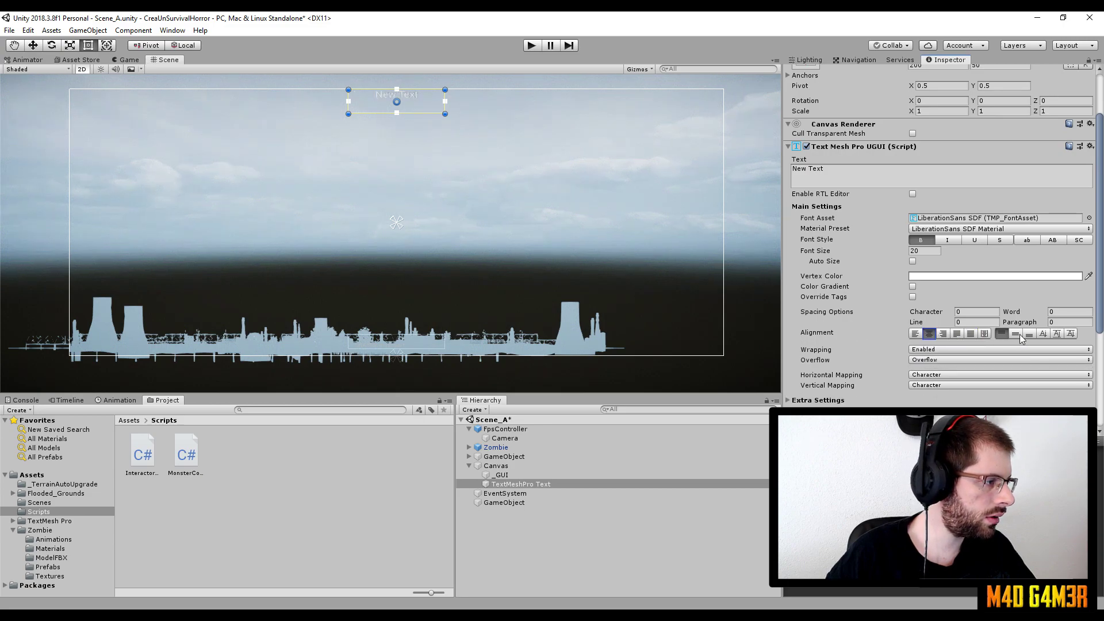
left_click(1015, 333)
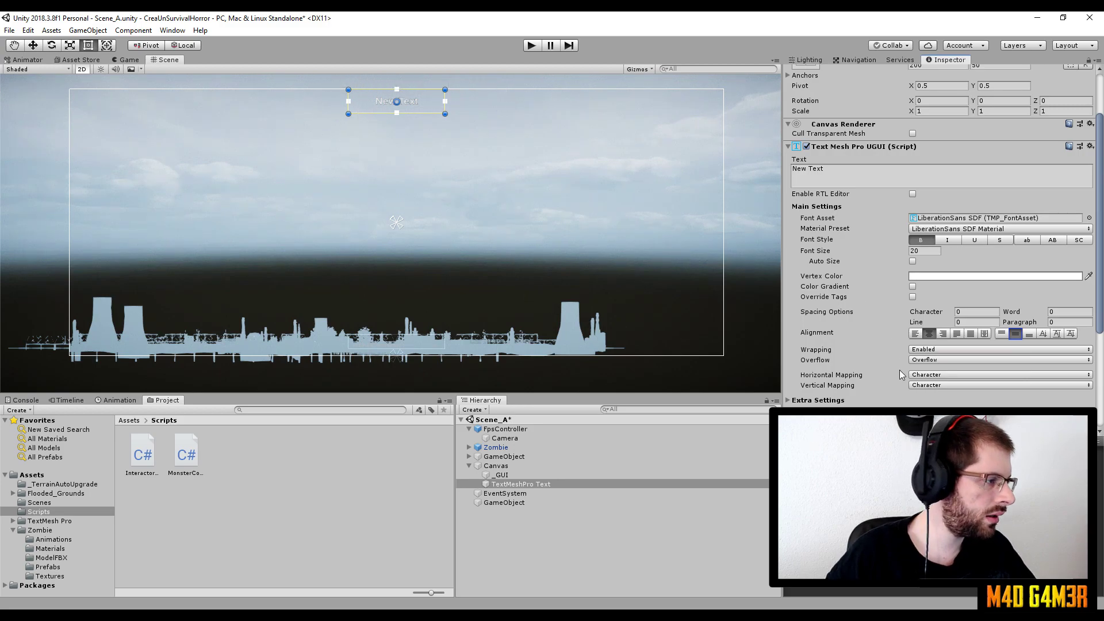
Step: Disable the text's wrapping, then open the Camera's InteractorManager script for editing
scroll(899, 371, "down", 5)
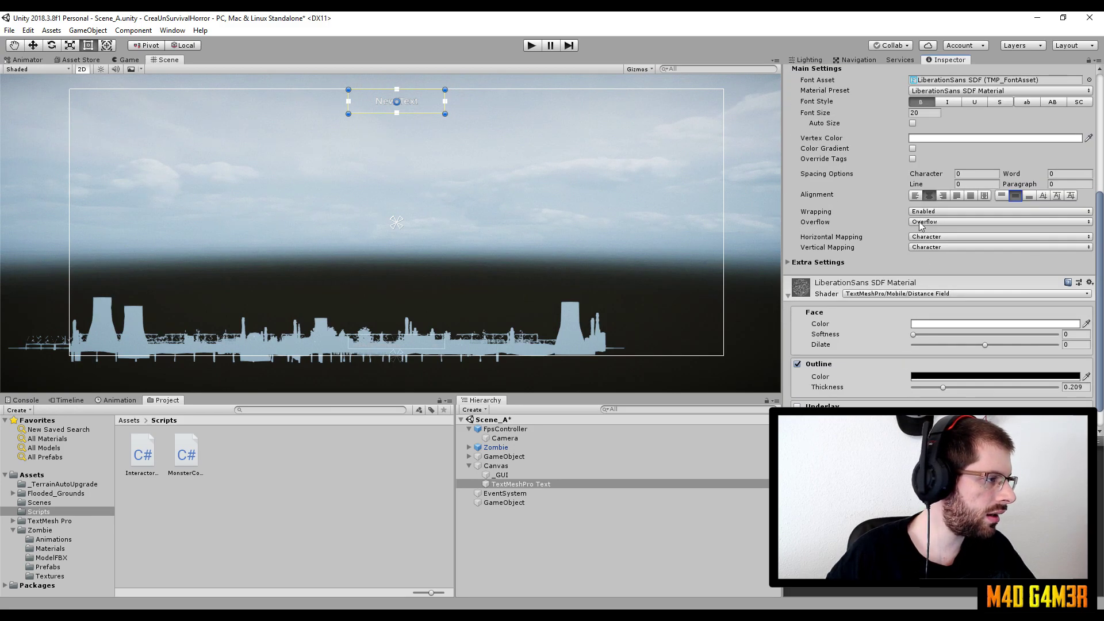
left_click(925, 213)
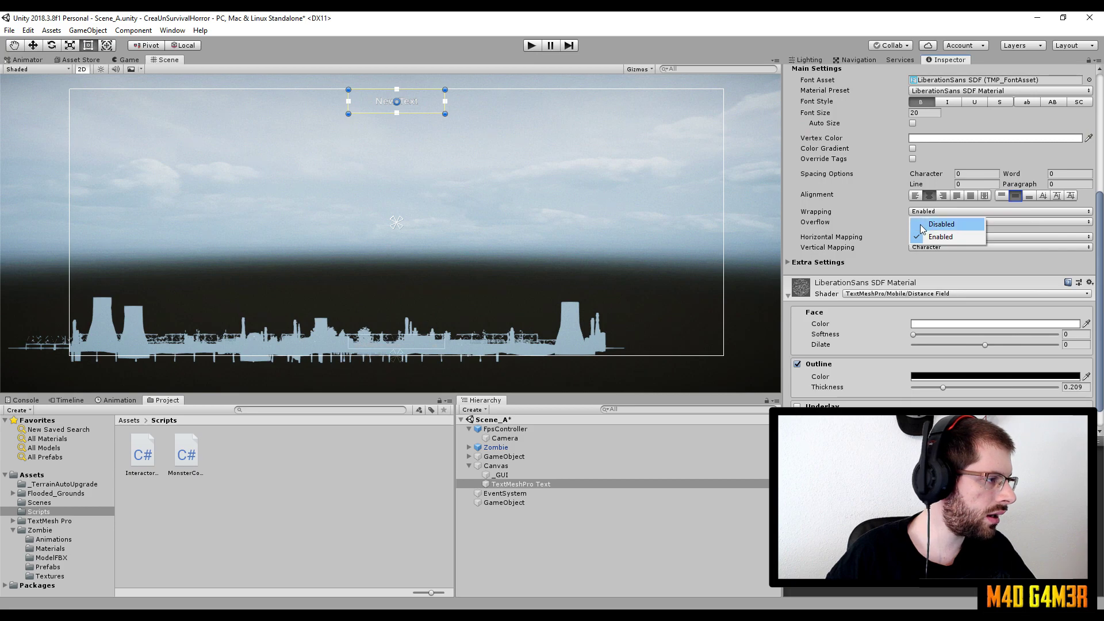
left_click(921, 226)
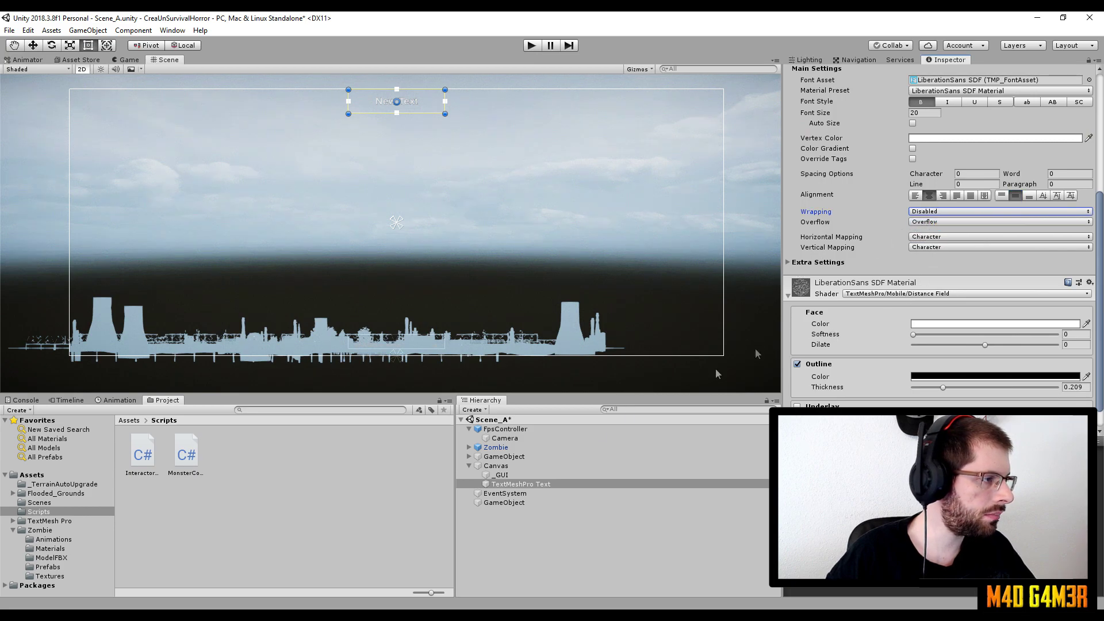
left_click(532, 440)
double_click(939, 172)
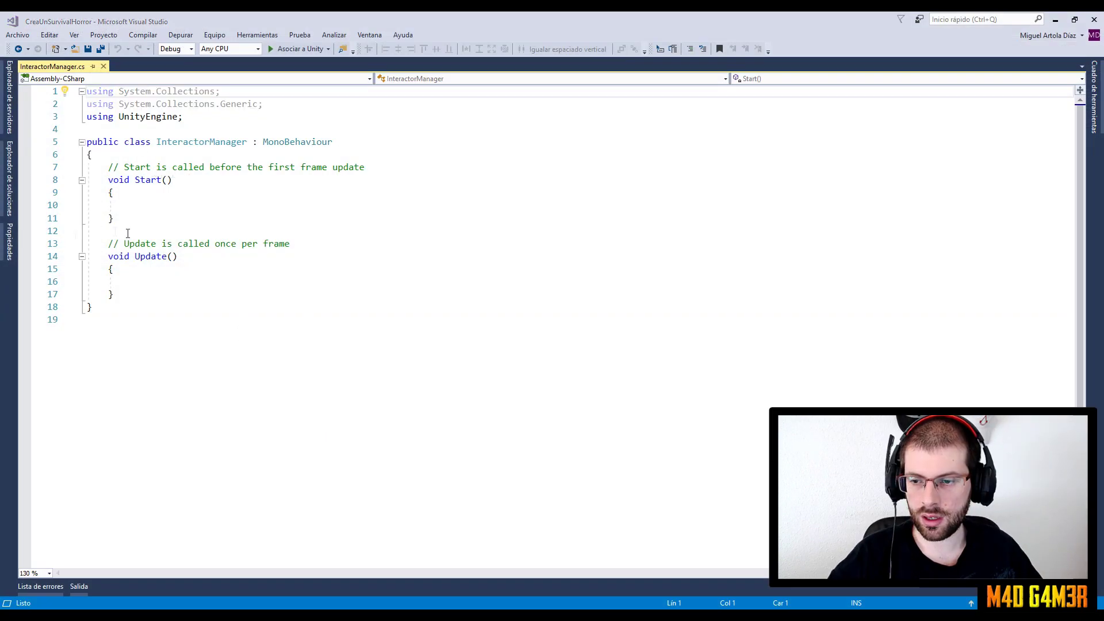
Step: Declare a Transform tr field and a public LayerMask layerMask field in InteractorManager
left_click(184, 155)
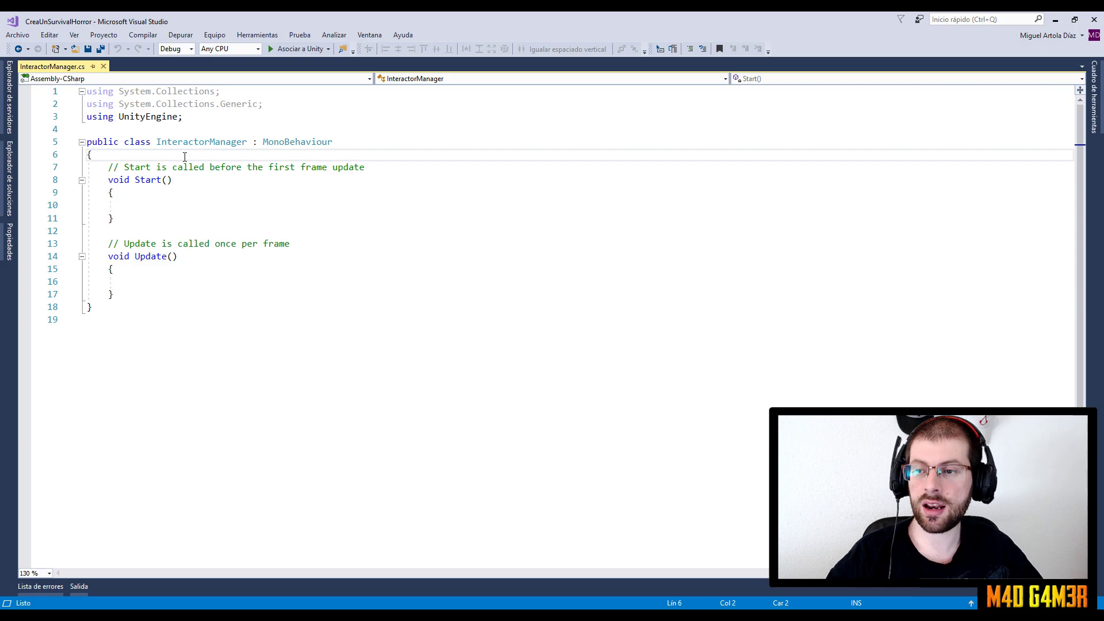
key("Return")
key("Return")
key("Up")
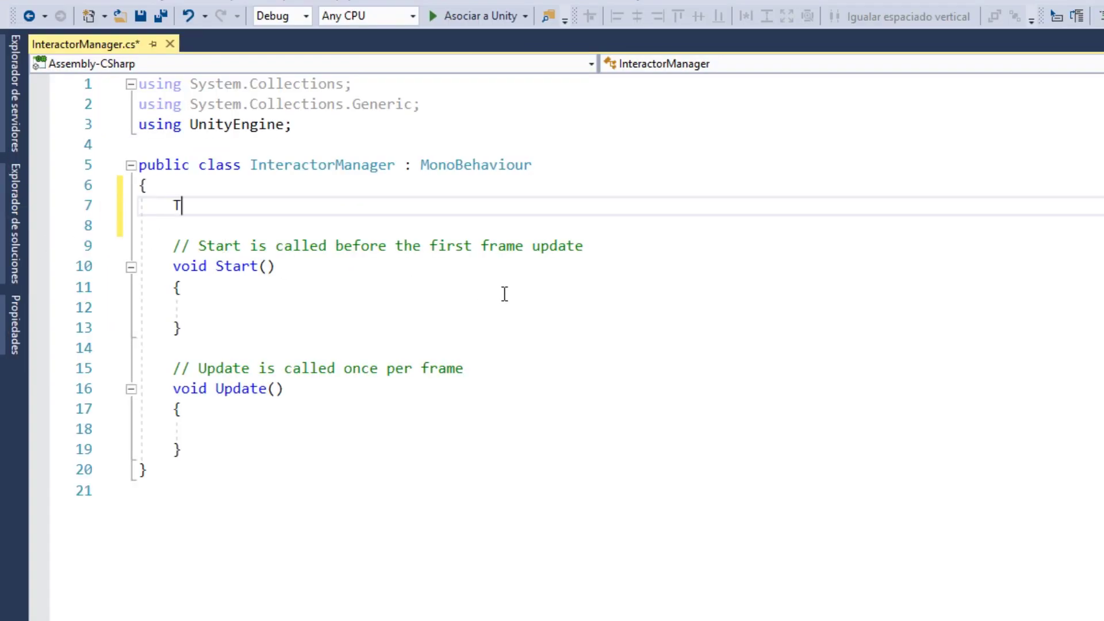
type("ransform tr")
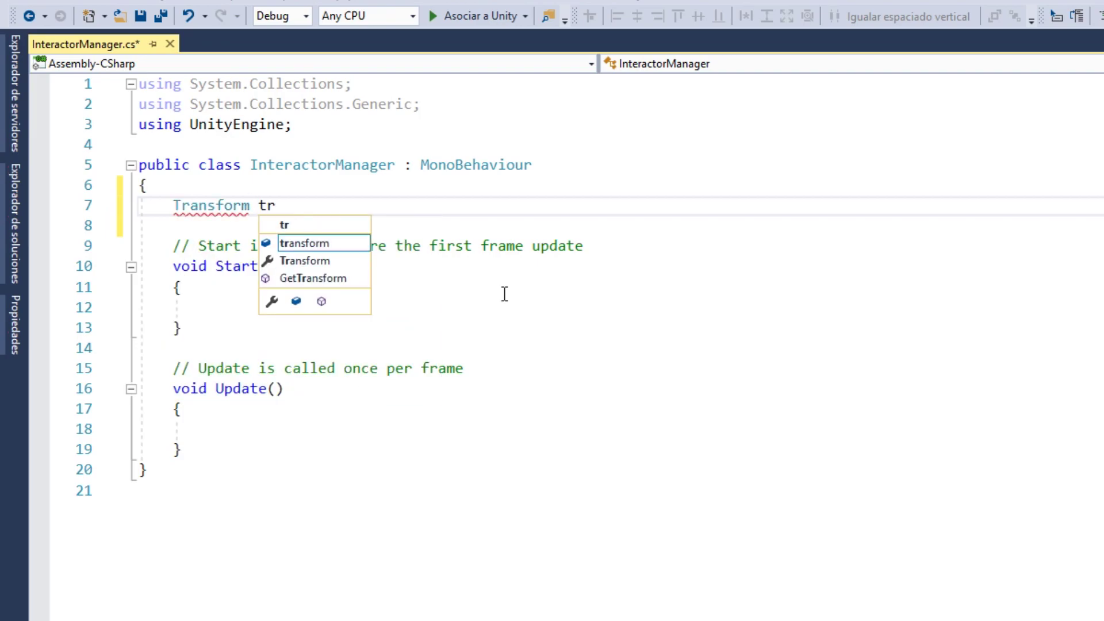
type(";")
key("Return")
key("Return")
type("public Layer")
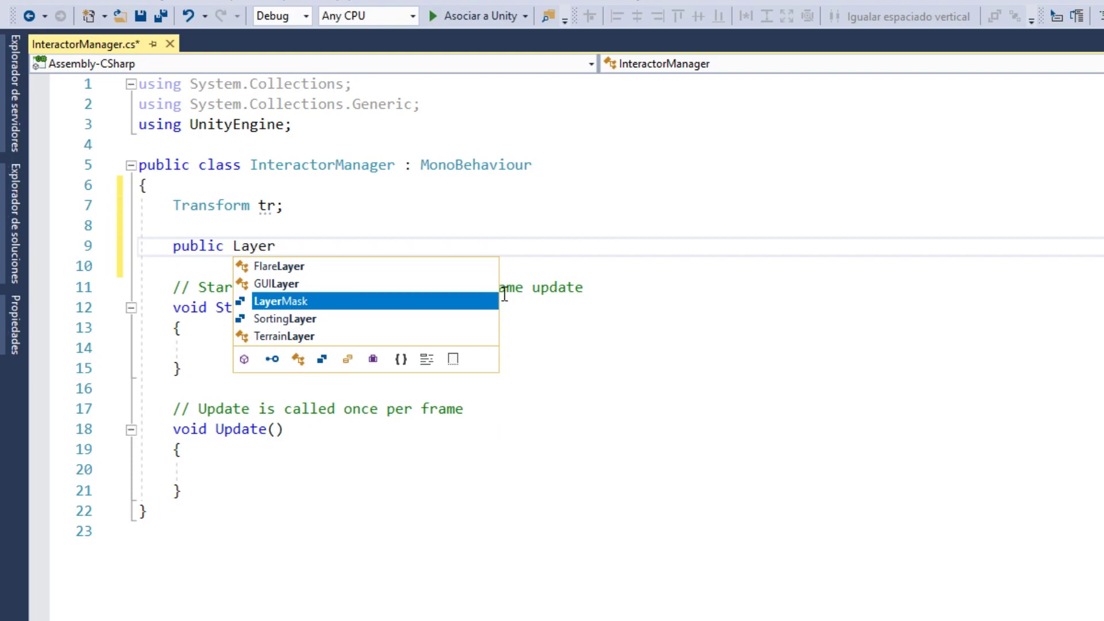
key("Tab")
type("layer")
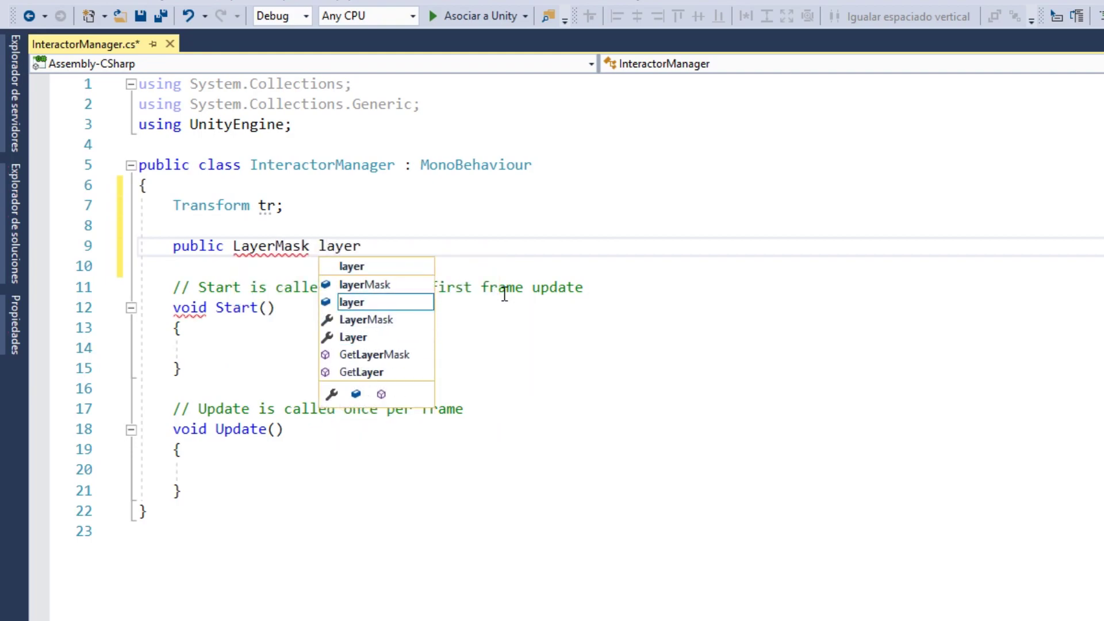
type("mas")
key("Tab")
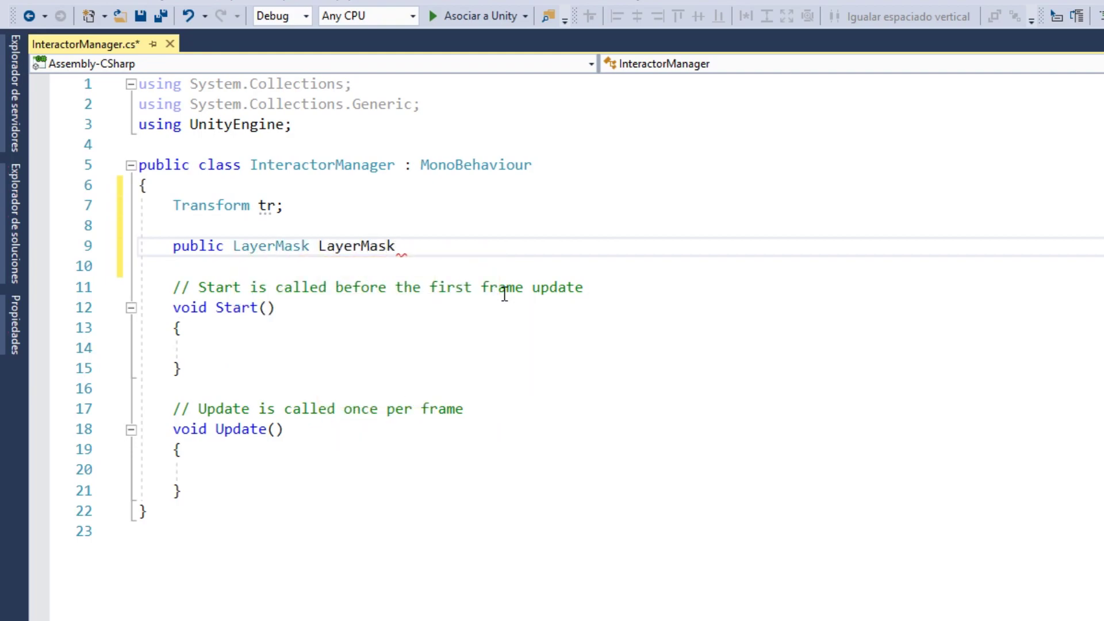
left_click(321, 245)
key("Delete")
type("l")
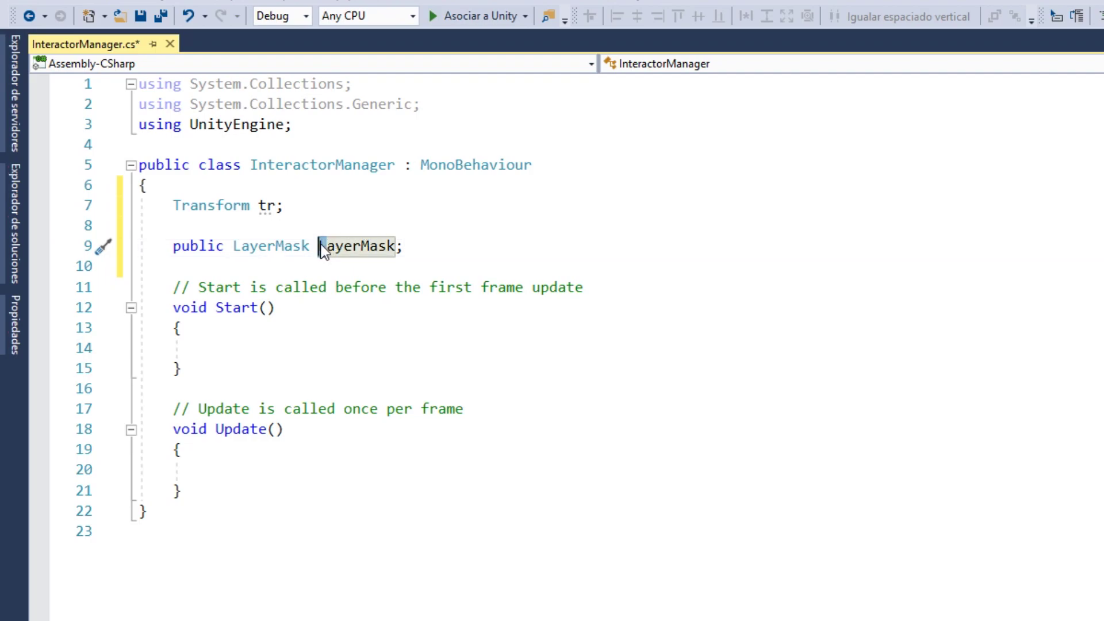
Step: Add public float DistInteract and public TMPro.TextMeshProUGUI TextGUI fields
left_click(435, 253)
key("Return")
type("p")
key("Tab")
type("f")
key("Tab")
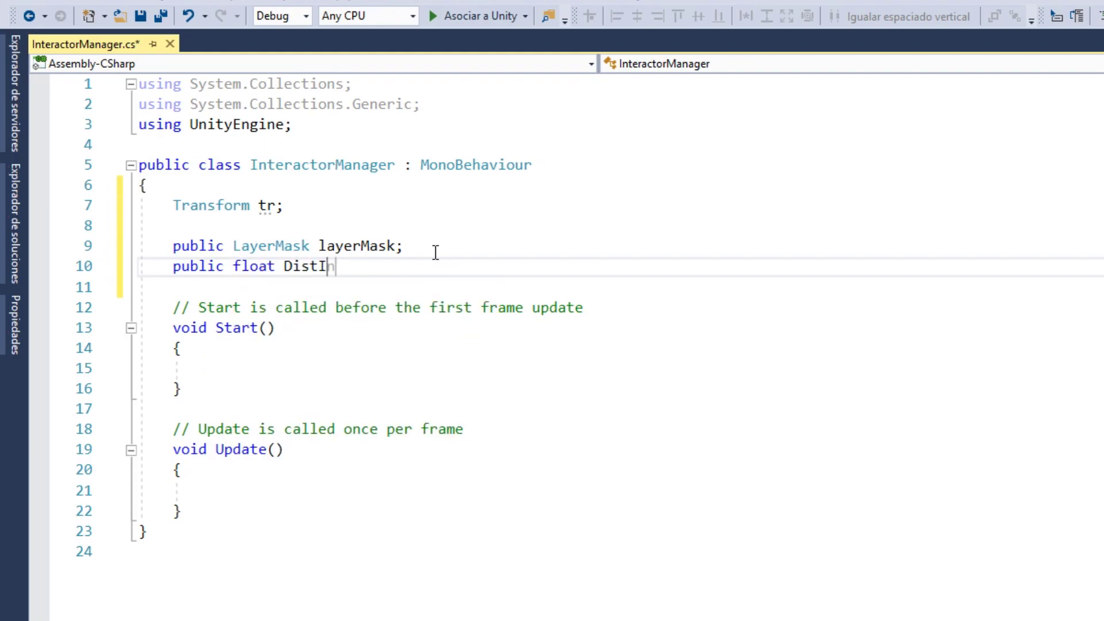
key("Return")
key("Return")
type("p")
key("Tab")
type("TMPro.Textmes")
key("Down")
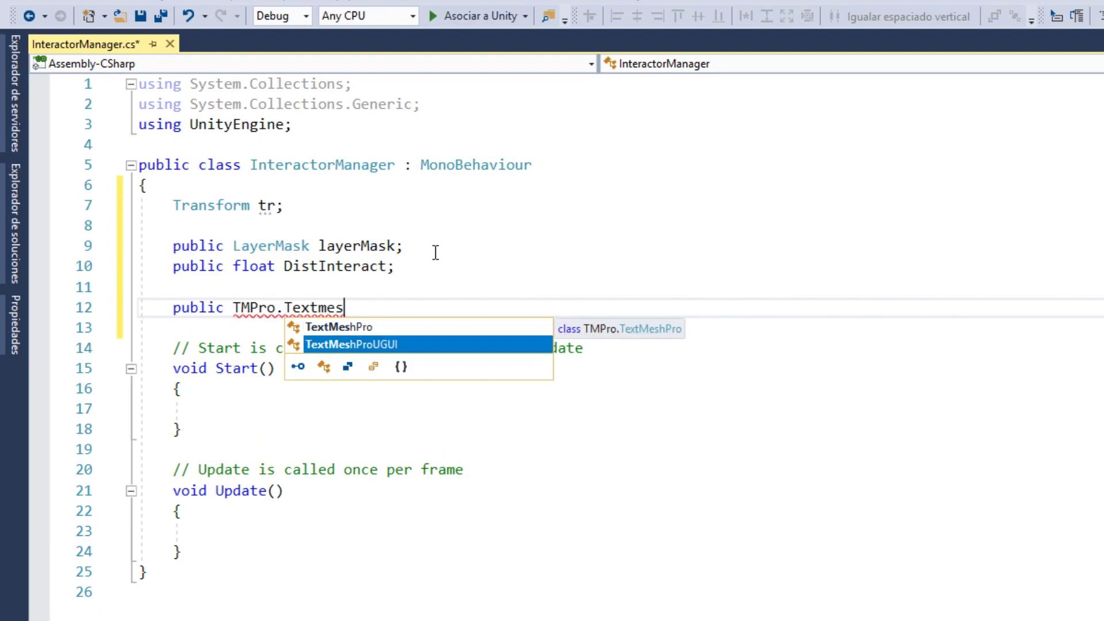
key("Tab")
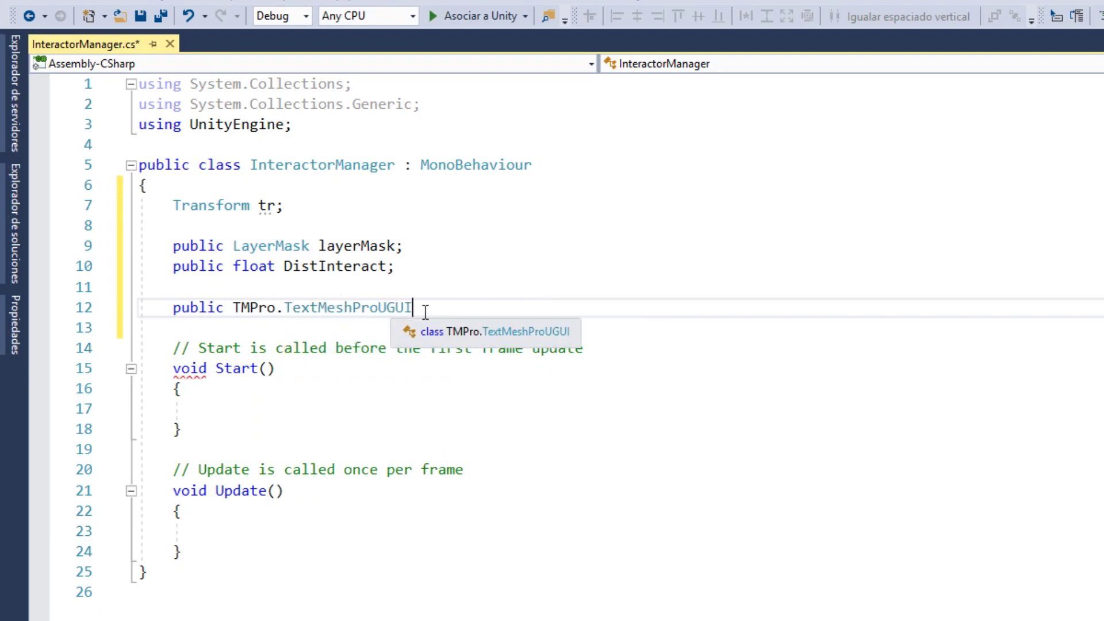
type("TextGUI;")
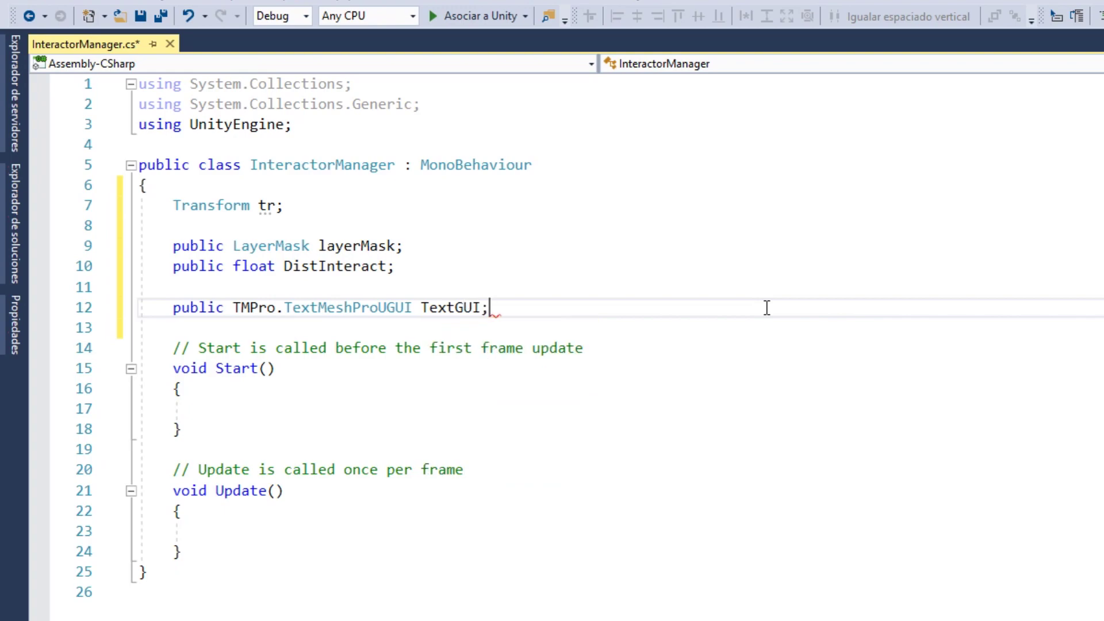
left_click_drag(195, 432, 172, 338)
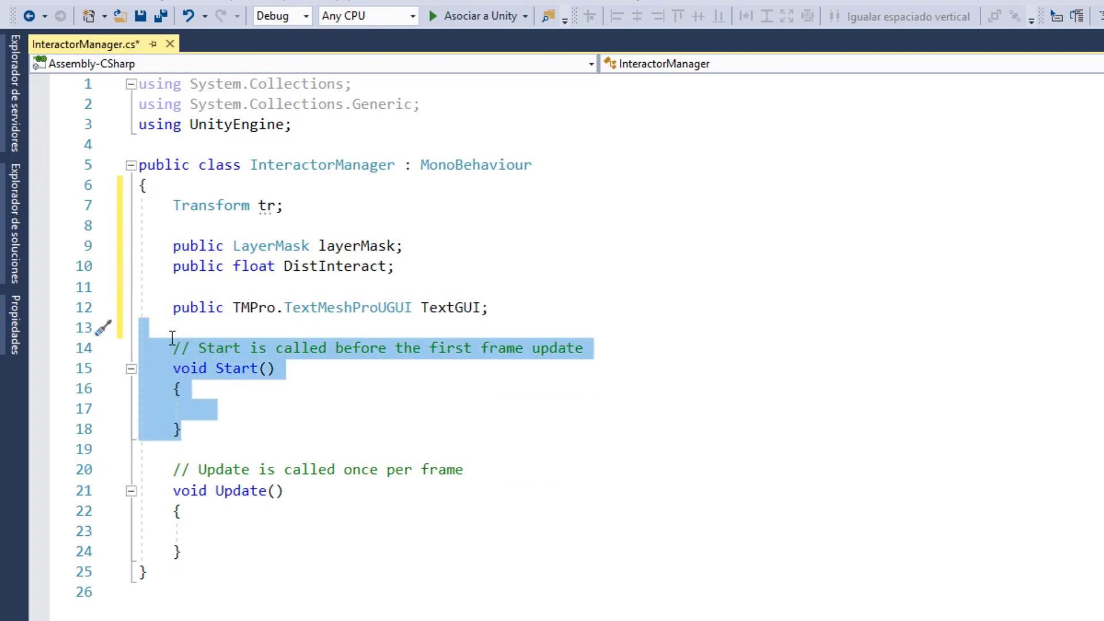
Step: Replace Start with an Awake method setting tr = this.transform
key("Delete")
key("Return")
key("Return")
key("Up")
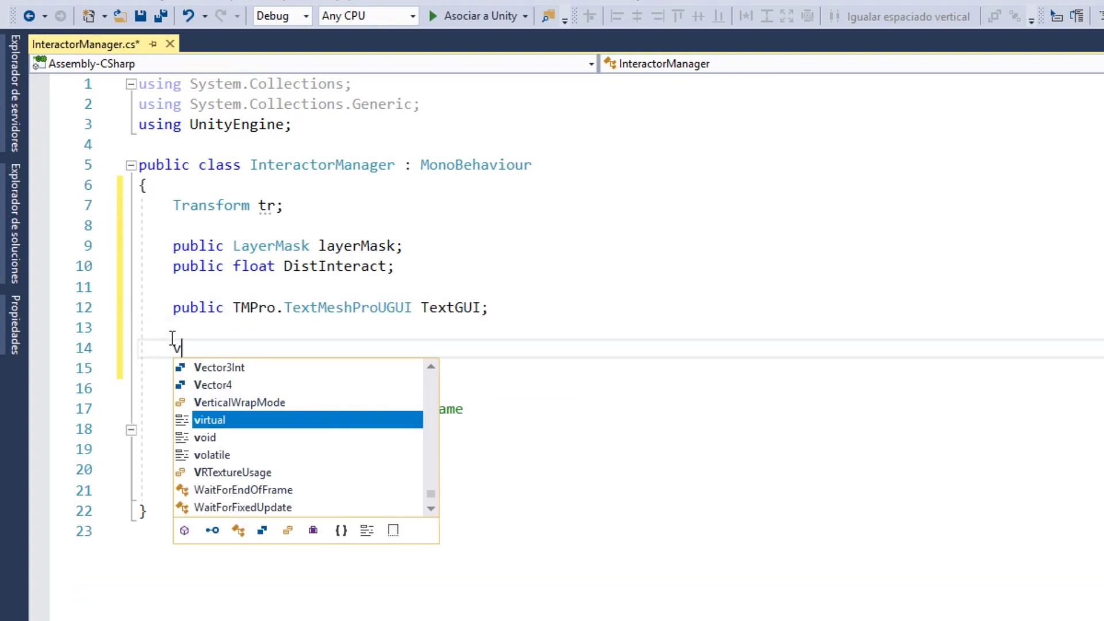
type("Aw")
key("Tab")
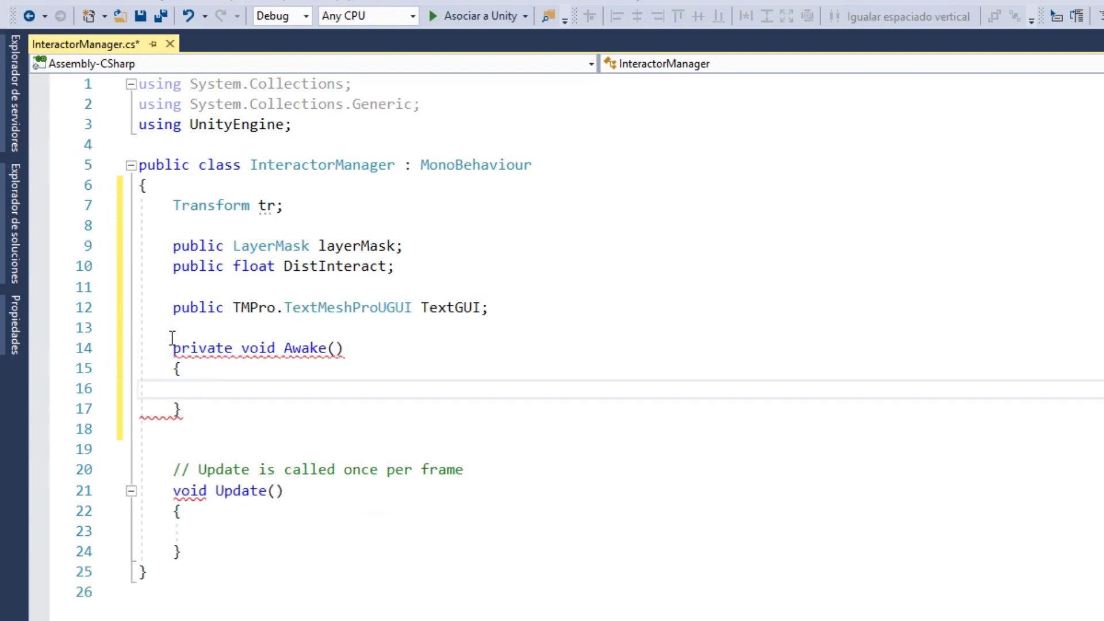
type("tr = this.tra")
key("Tab")
type(";")
Step: Replace Update with a FixedUpdate method declaring RaycastHit hit
left_click_drag(184, 554, 181, 456)
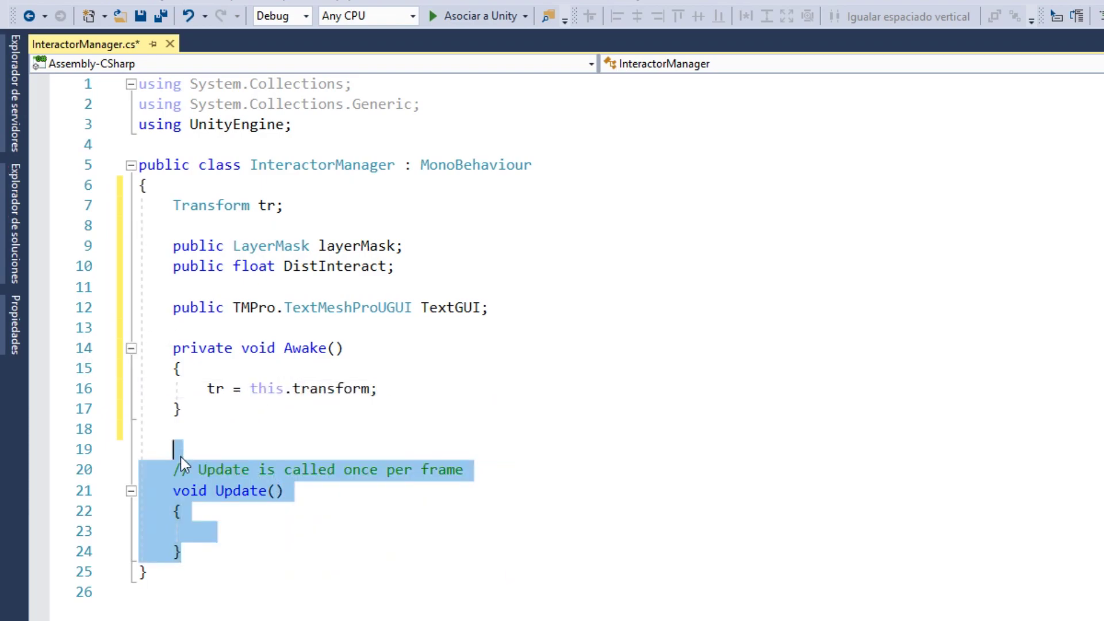
key("Delete")
key("Return")
type("fixed")
key("Down")
key("Down")
key("Tab")
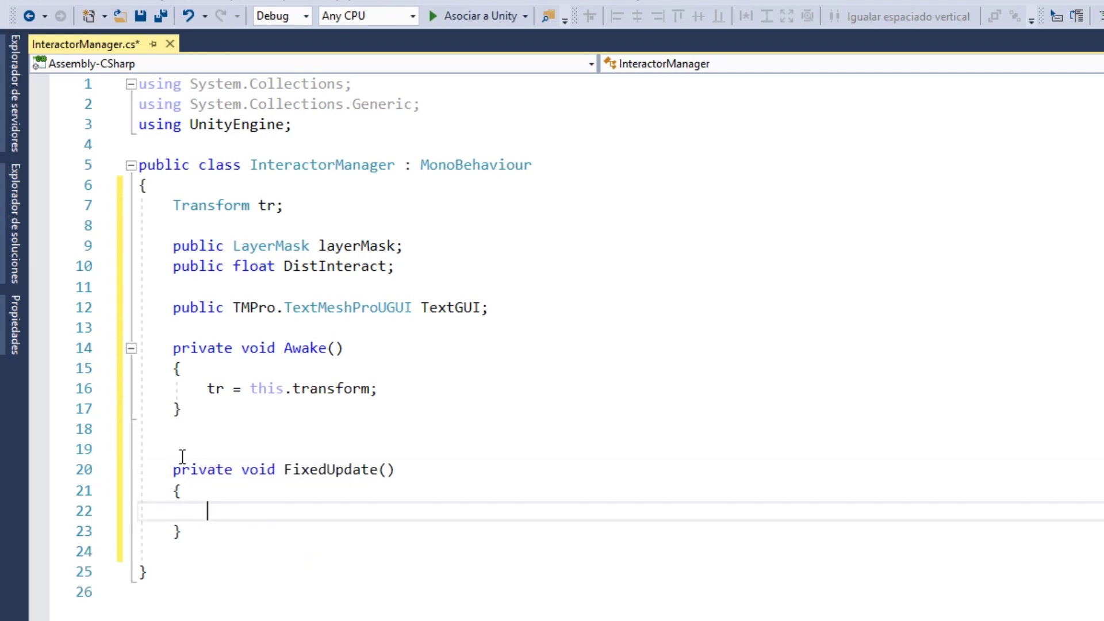
key("Return")
key("Return")
key("Up")
key("Up")
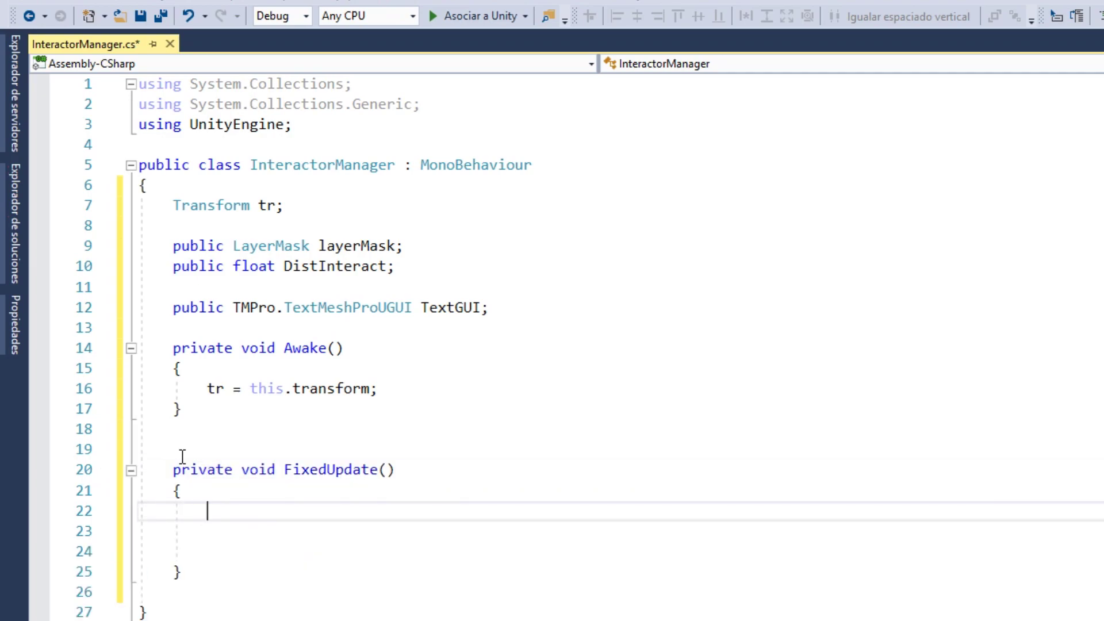
type("Ray")
key("BackSpace")
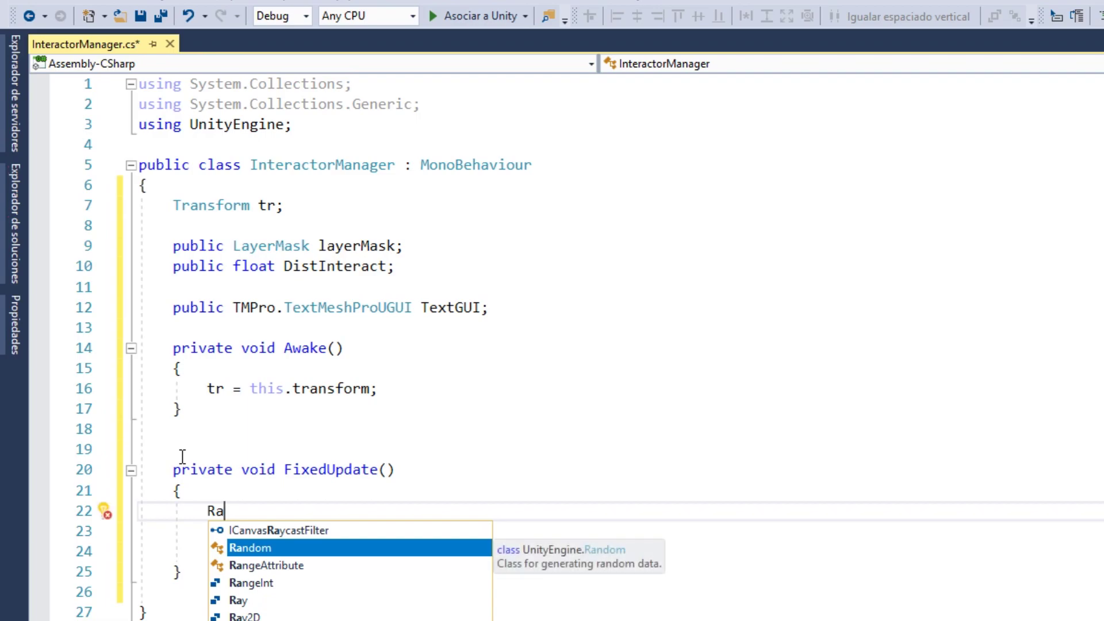
type("ycastH")
key("Tab")
type("hit")
scroll(231, 437, "down", 2)
scroll(280, 451, "down", 1)
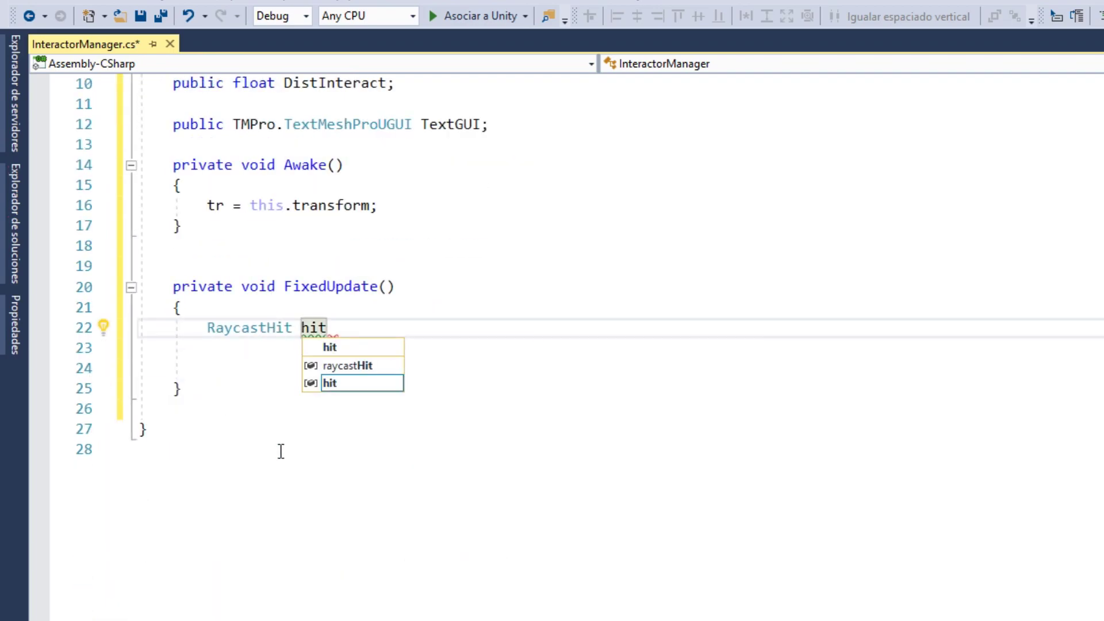
type(";")
key("Return")
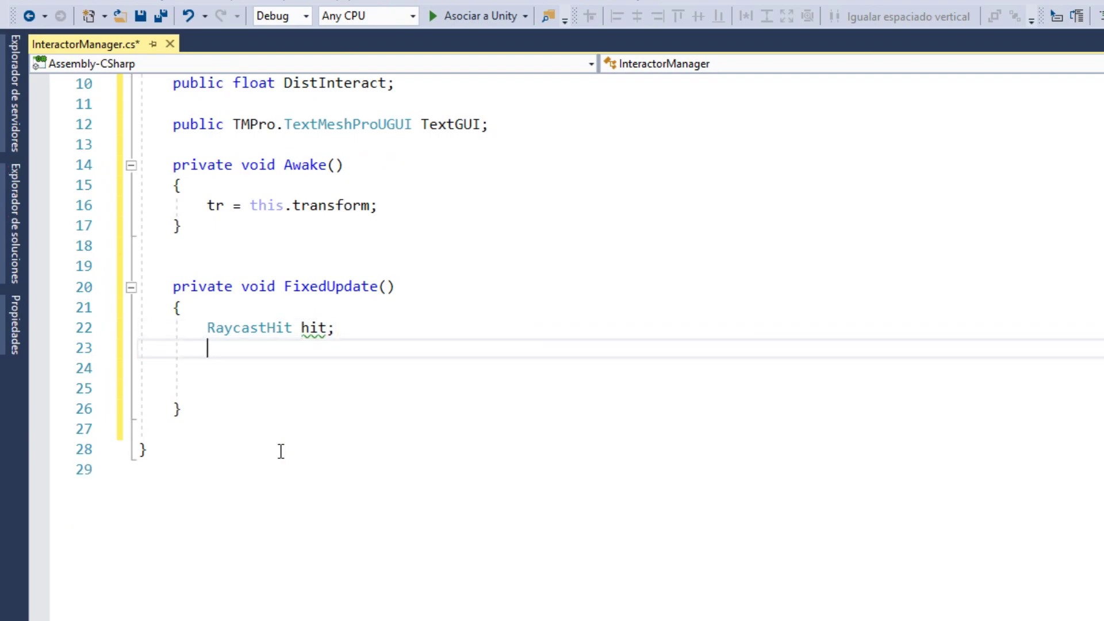
Step: Add an if (Physics.Raycast(tr.position, tr.forward, out hit, DistInteract, layerMask)) block
type("if (")
type("Physics")
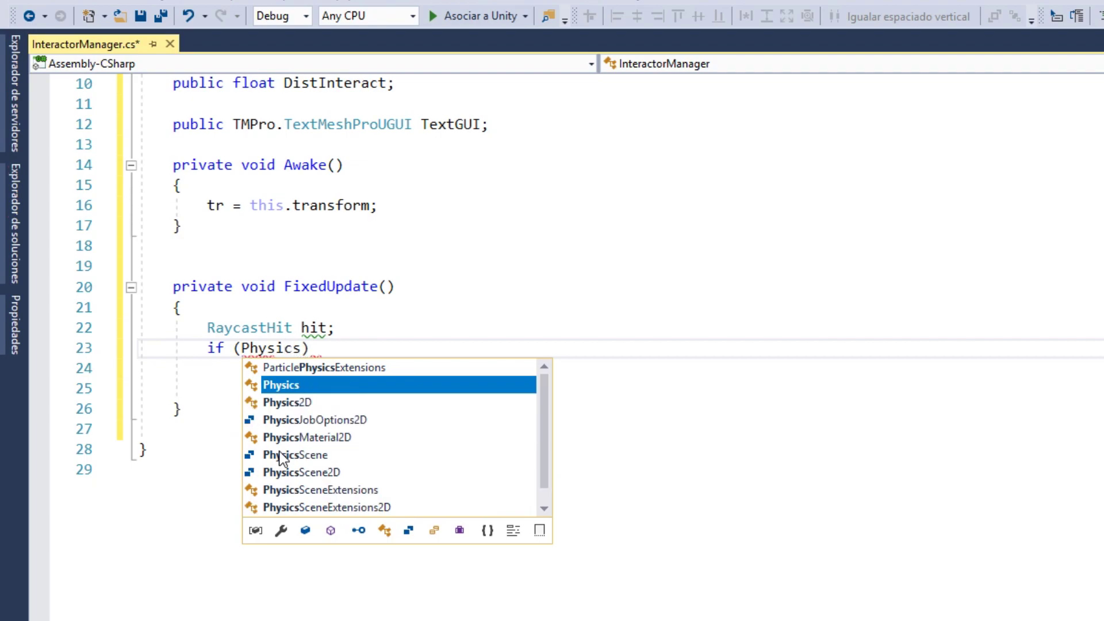
type(".ra")
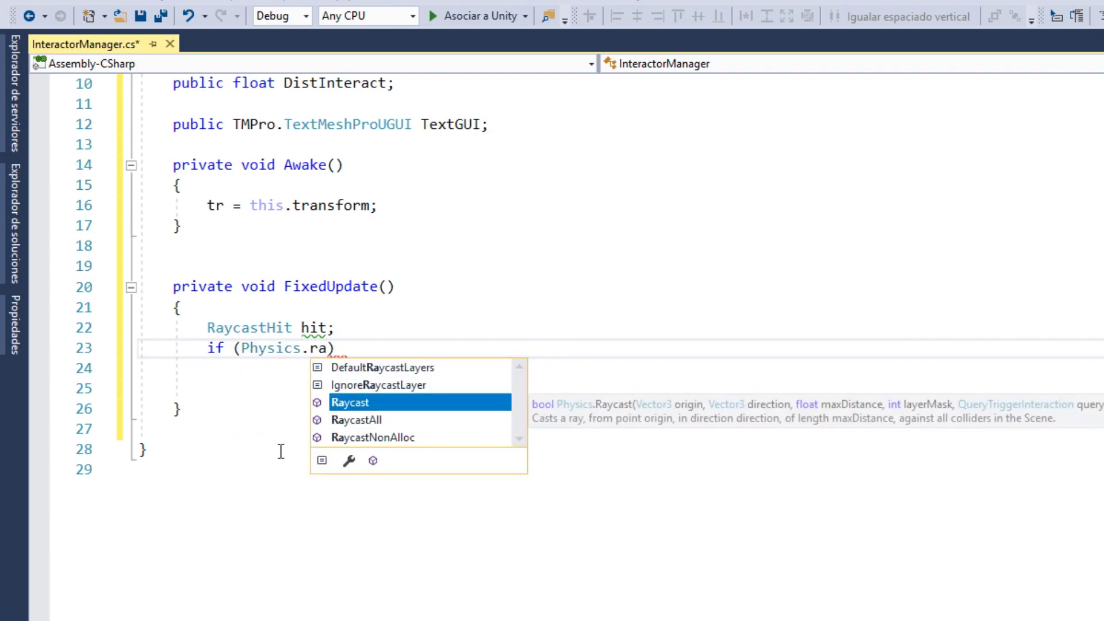
key("Tab")
type("(tr.")
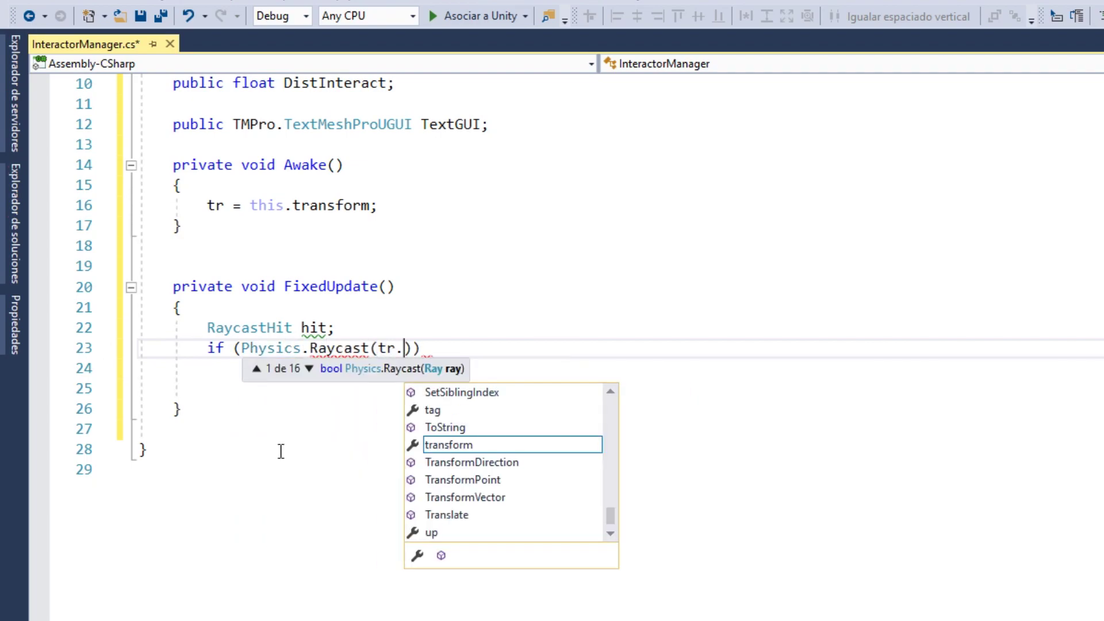
type("po")
key("Tab")
type(", tr.for")
key("Tab")
type(", o")
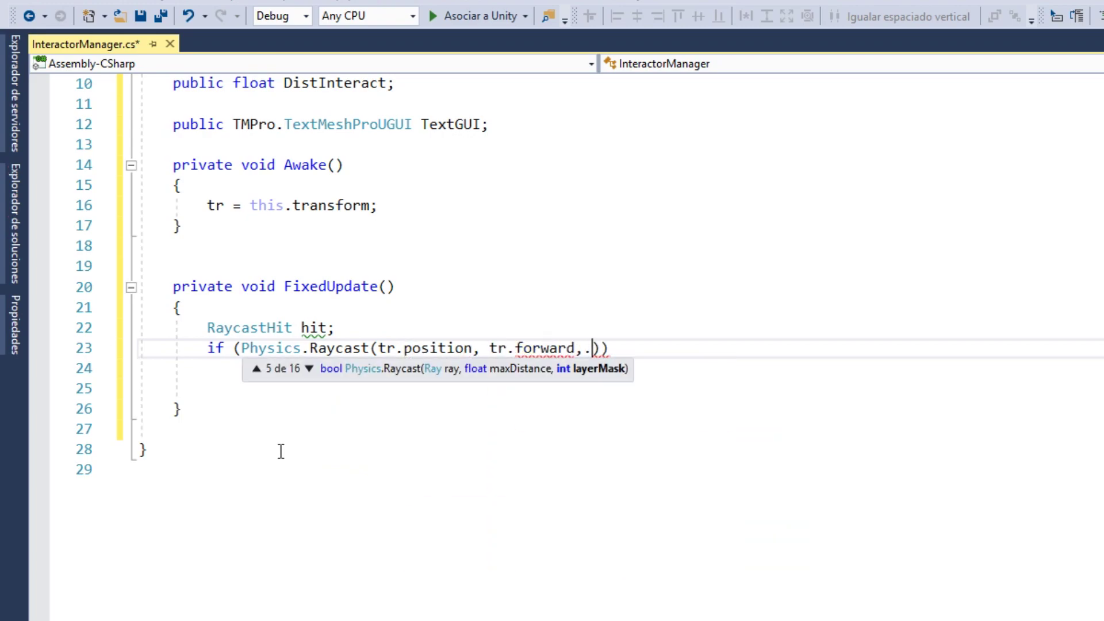
type("ut hit, DistInteract,")
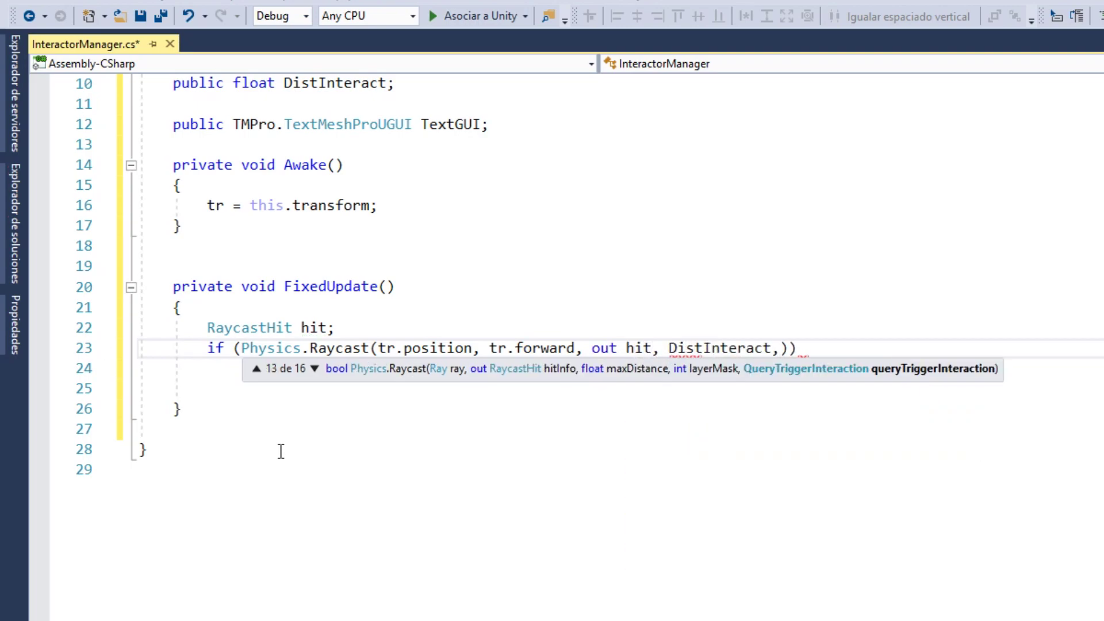
type(" layer")
key("Tab")
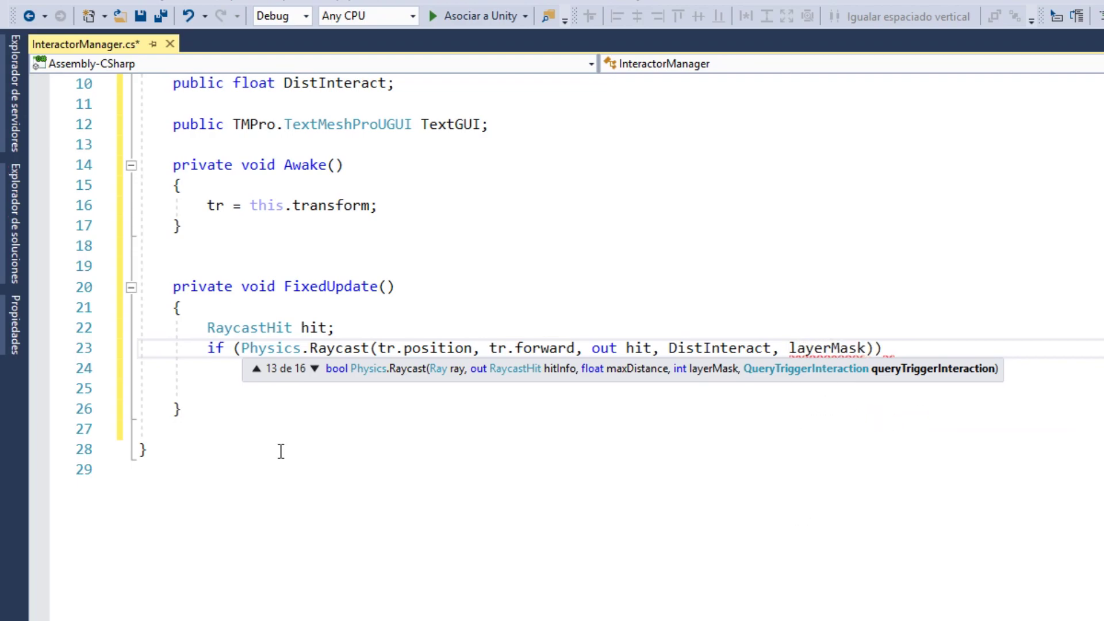
type("))")
key("Return")
type("{")
key("Return")
key("shift+Up")
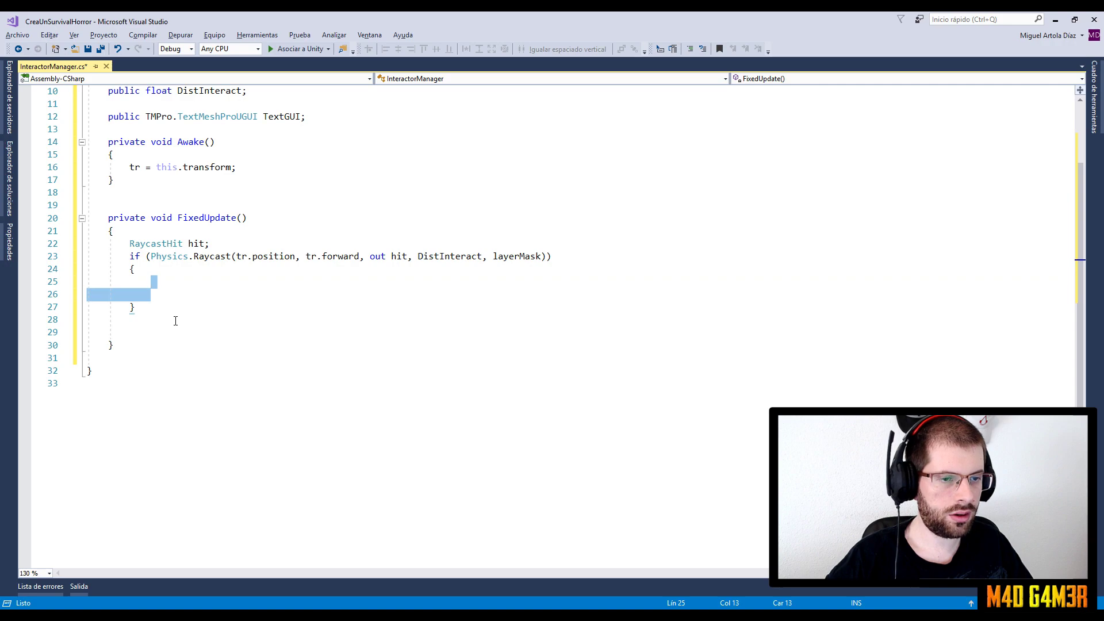
key("BackSpace")
mouse_move(196, 255)
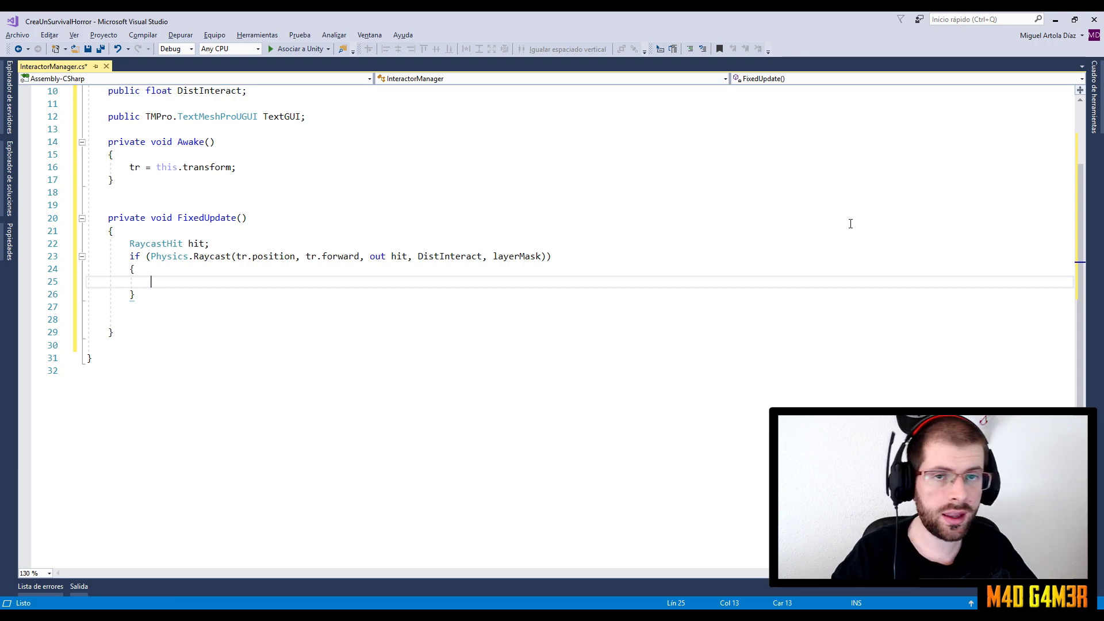
double_click(526, 257)
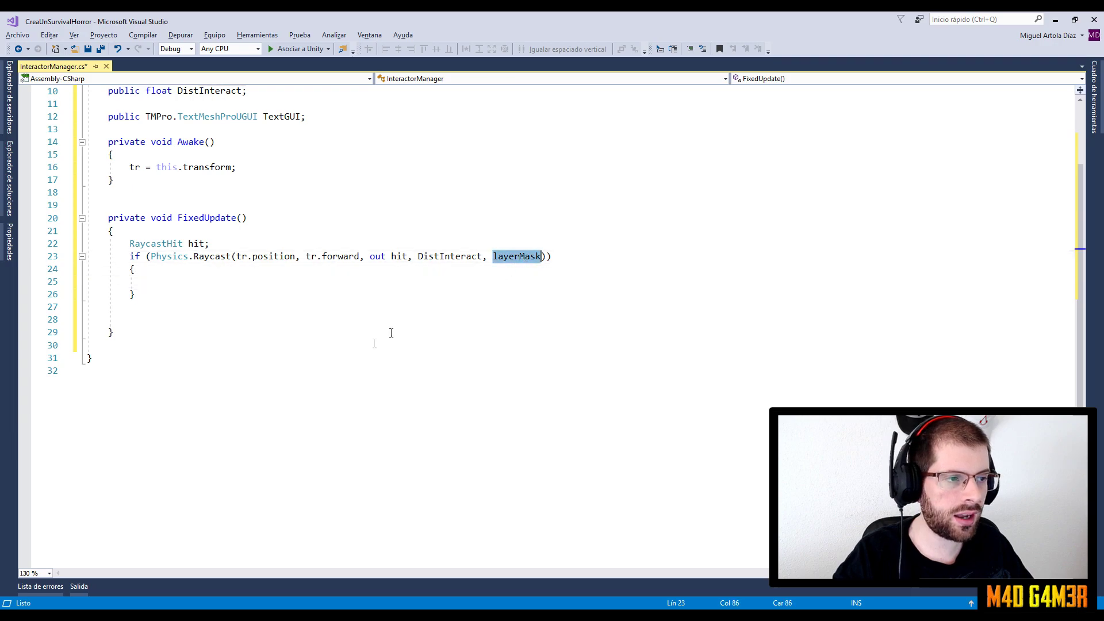
scroll(345, 333, "up", 2)
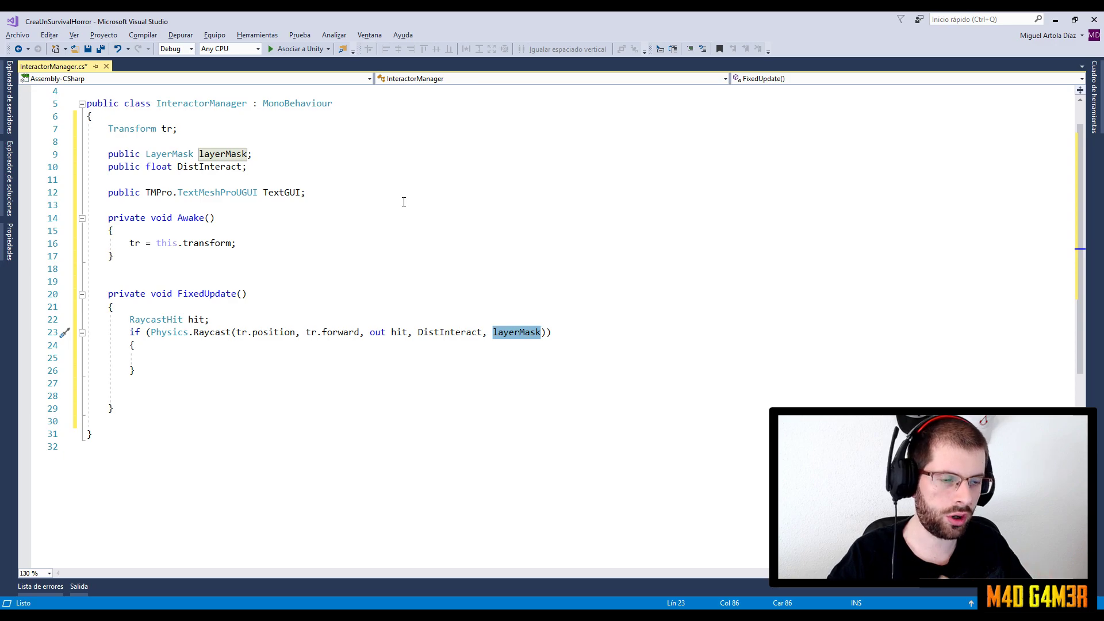
key("Down")
key("Down")
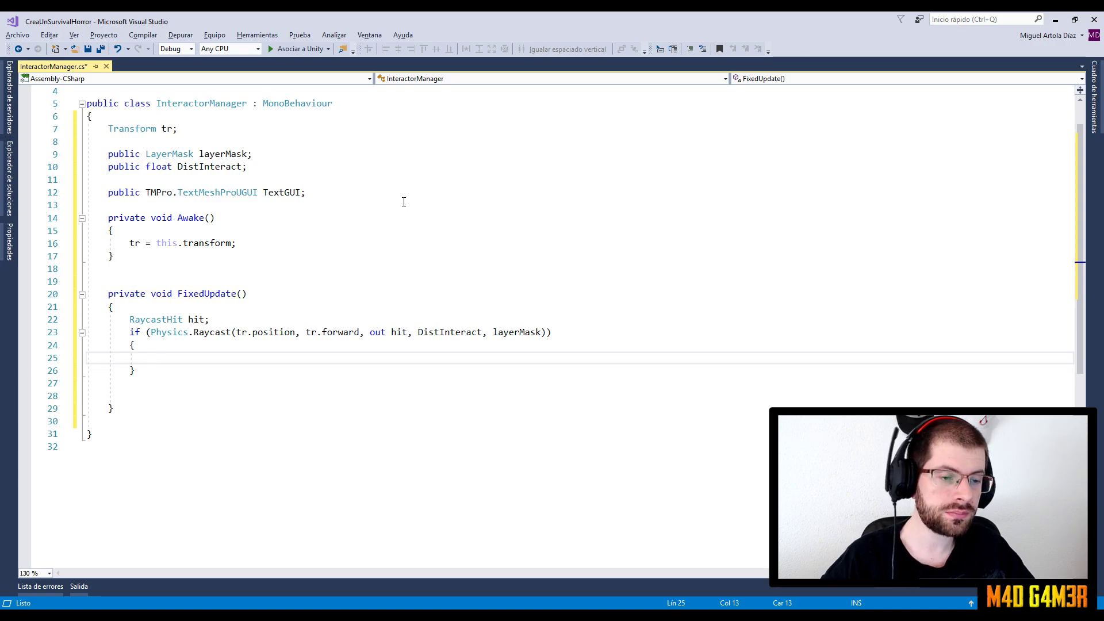
type("Tex")
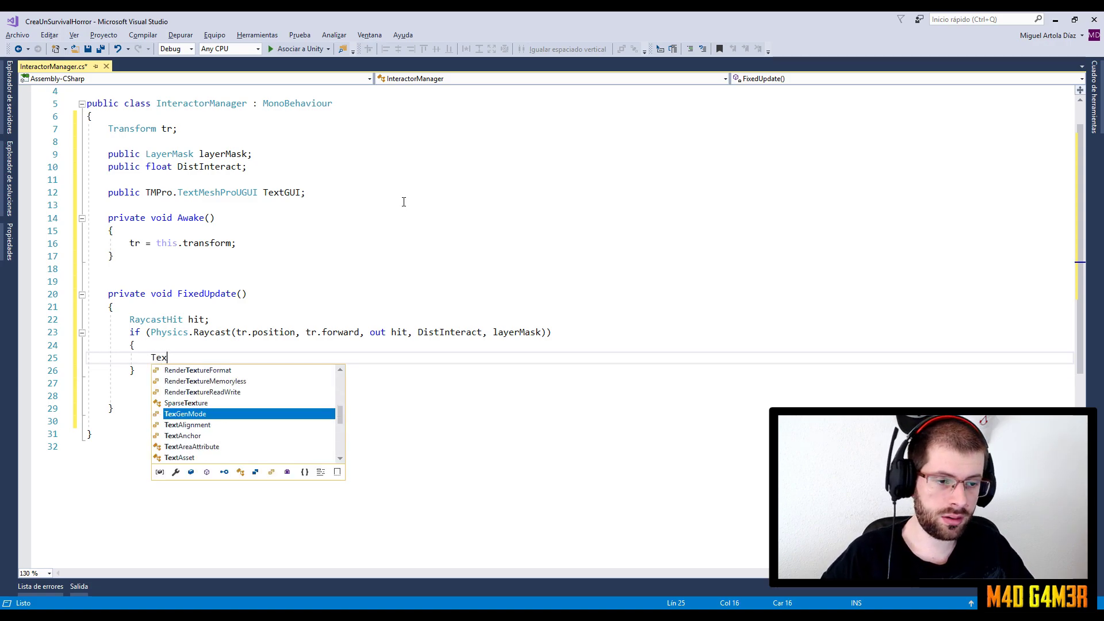
type("tGUI")
Step: Inside the raycast if-block, set TextGUI.text to hit.collider.gameObject.name
key("Escape")
type(".te")
key("Tab")
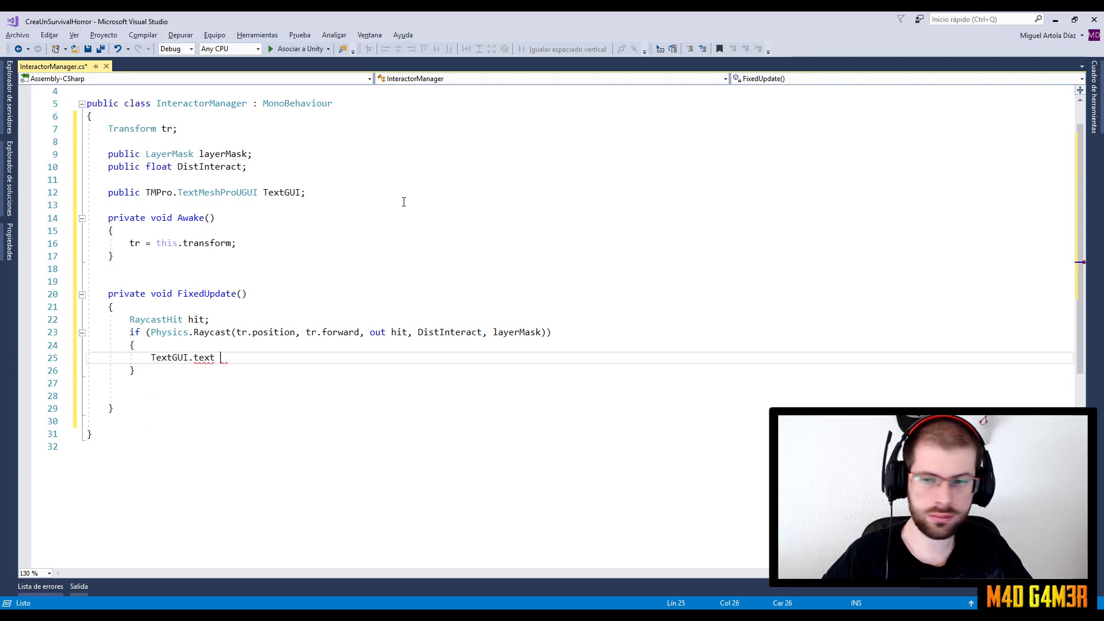
type("= hit.co")
key("Tab")
type(".gam.na;")
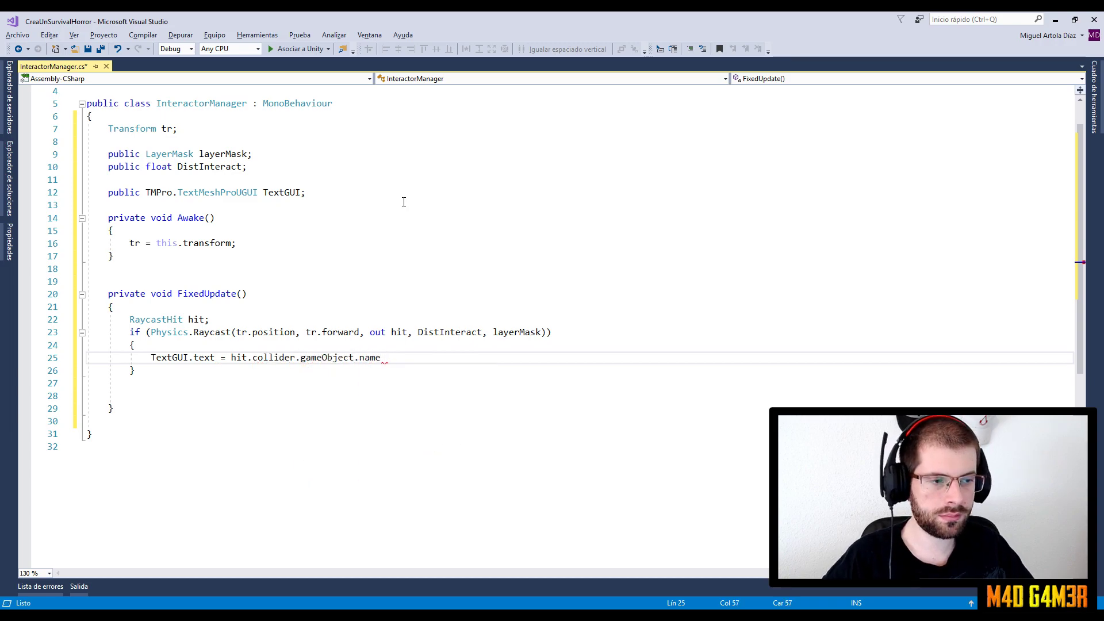
Step: Add an else branch that sets TextGUI.text = ""
key("Down")
key("Return")
type("else {")
key("Return")
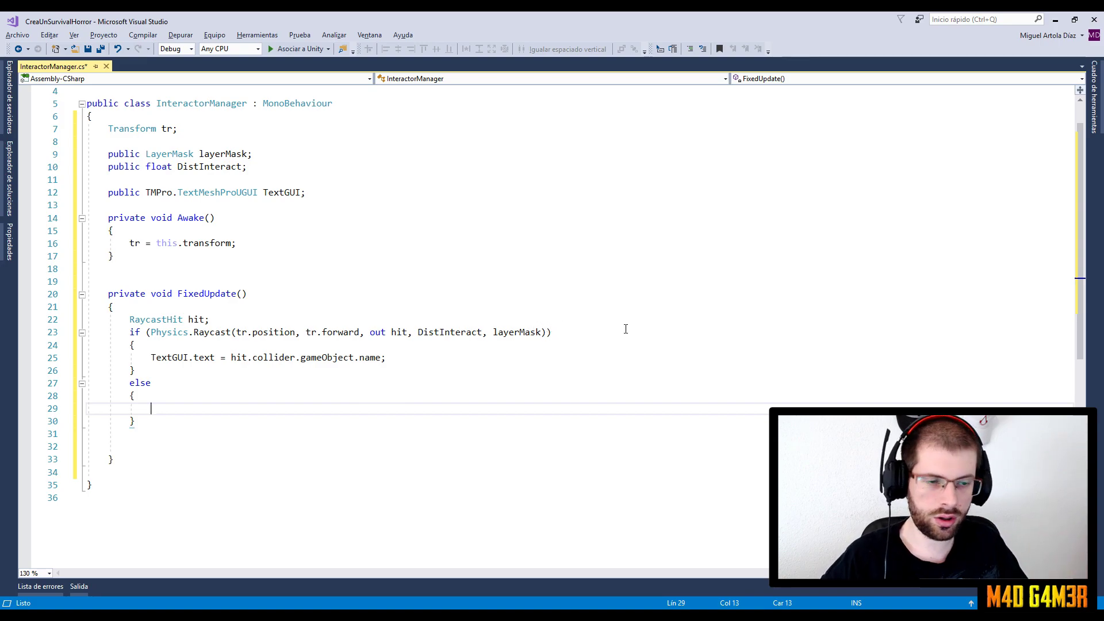
type("TextGUI.text = \"\";")
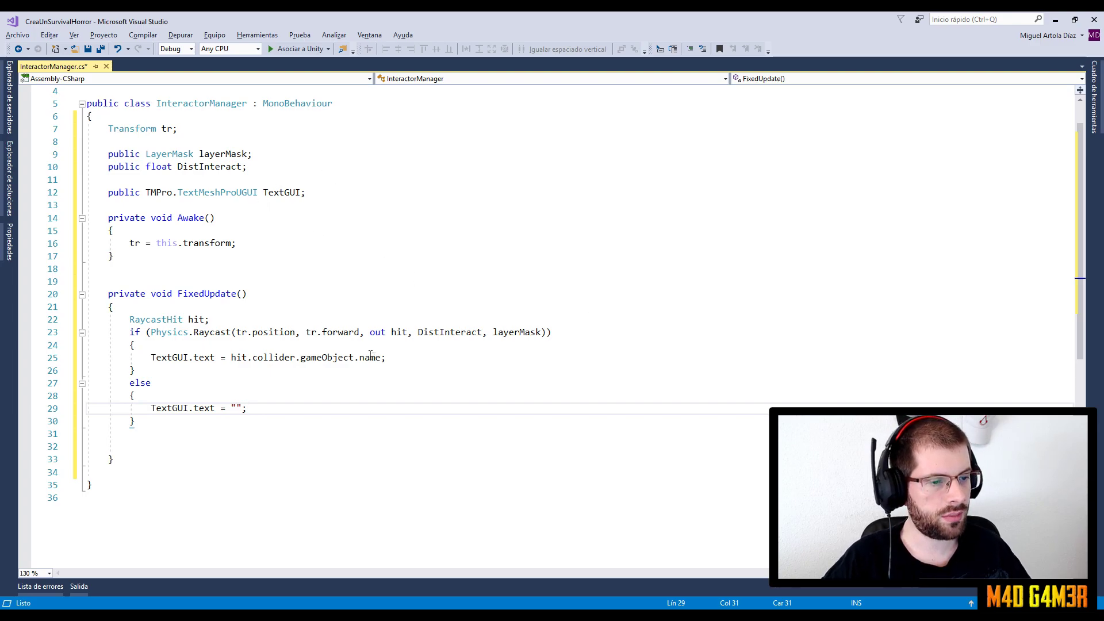
left_click(328, 358)
Step: Declare a private GameObject Interaction field below the TextGUI field
left_click(327, 195)
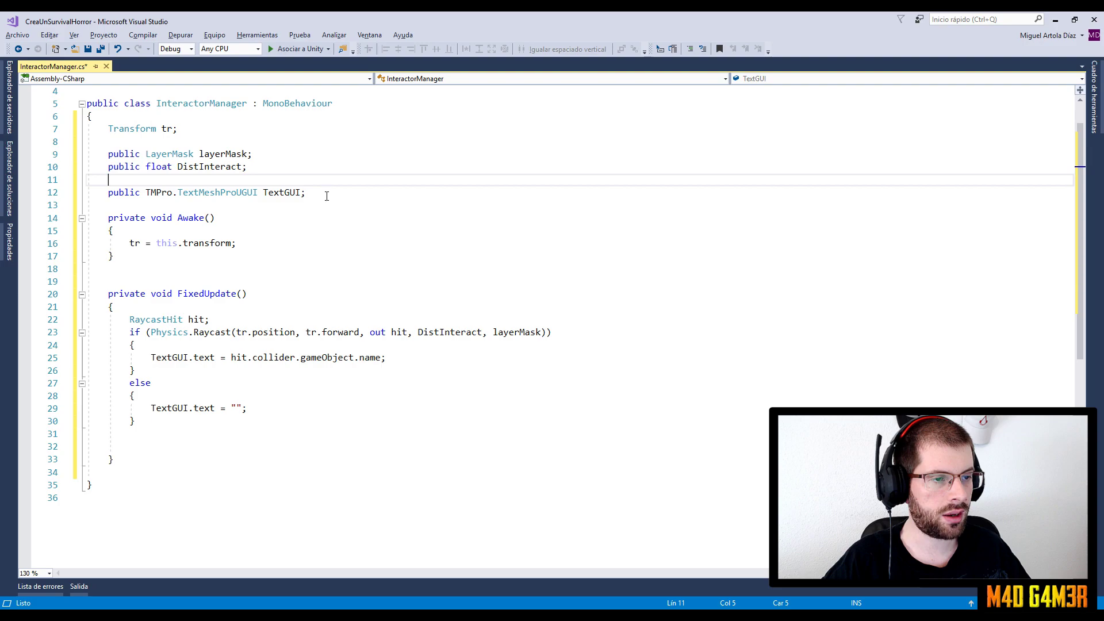
key("Return")
key("Return")
type("pri")
key("Tab")
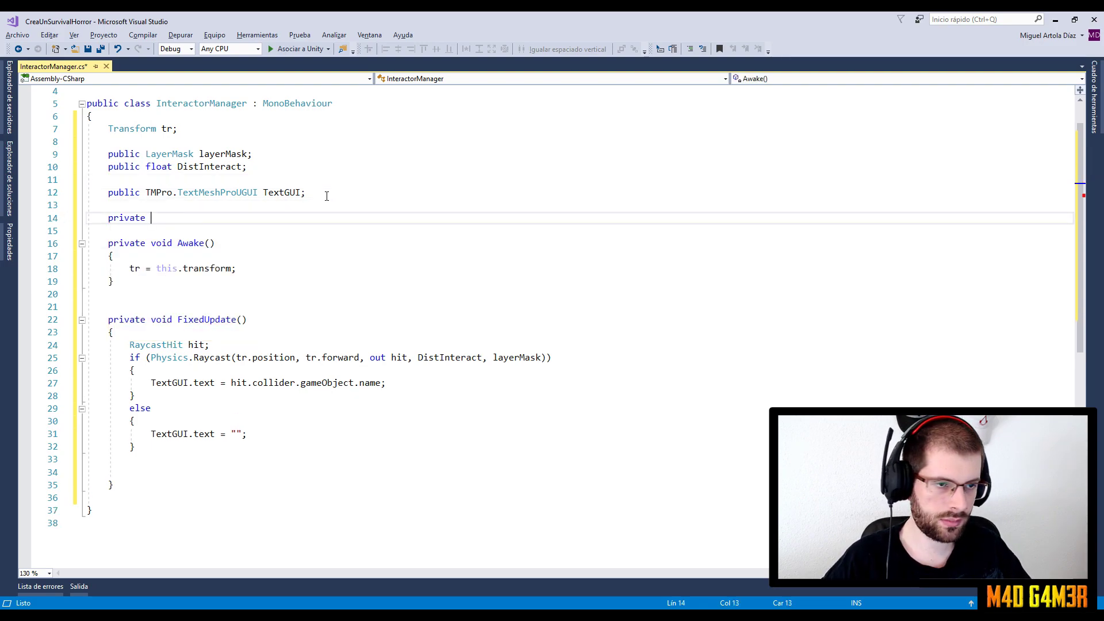
type("Game")
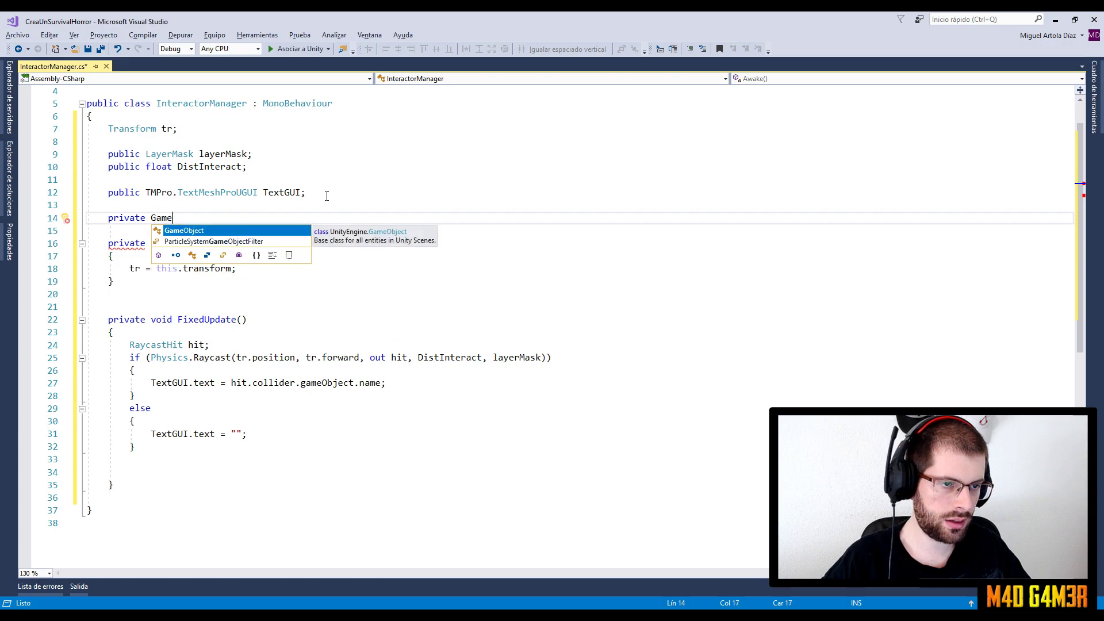
key("Tab")
type("Inter")
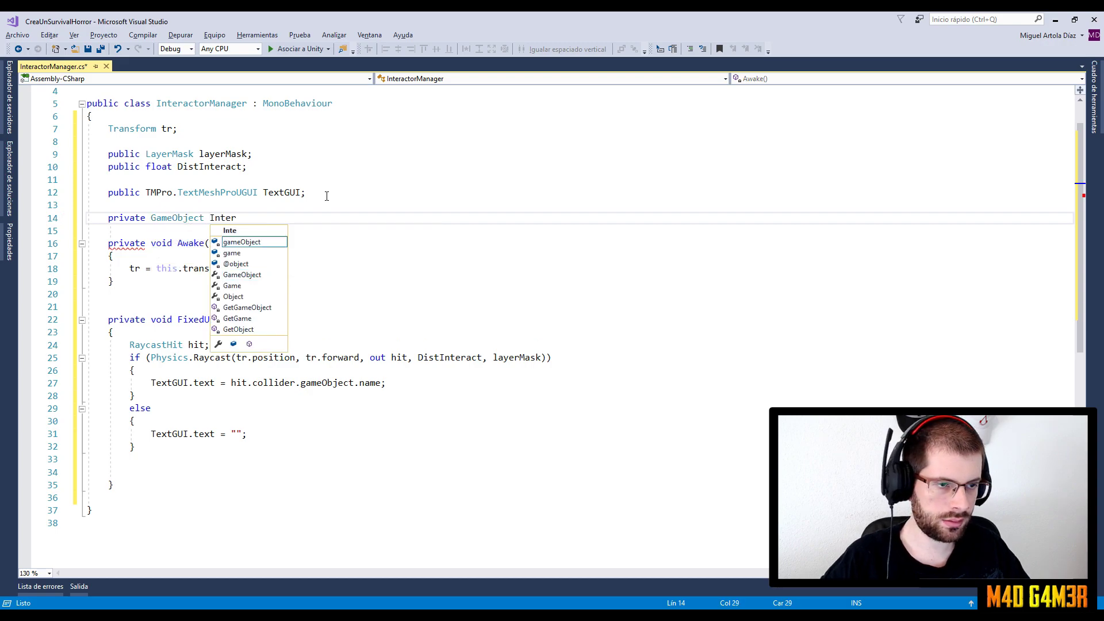
type("action;")
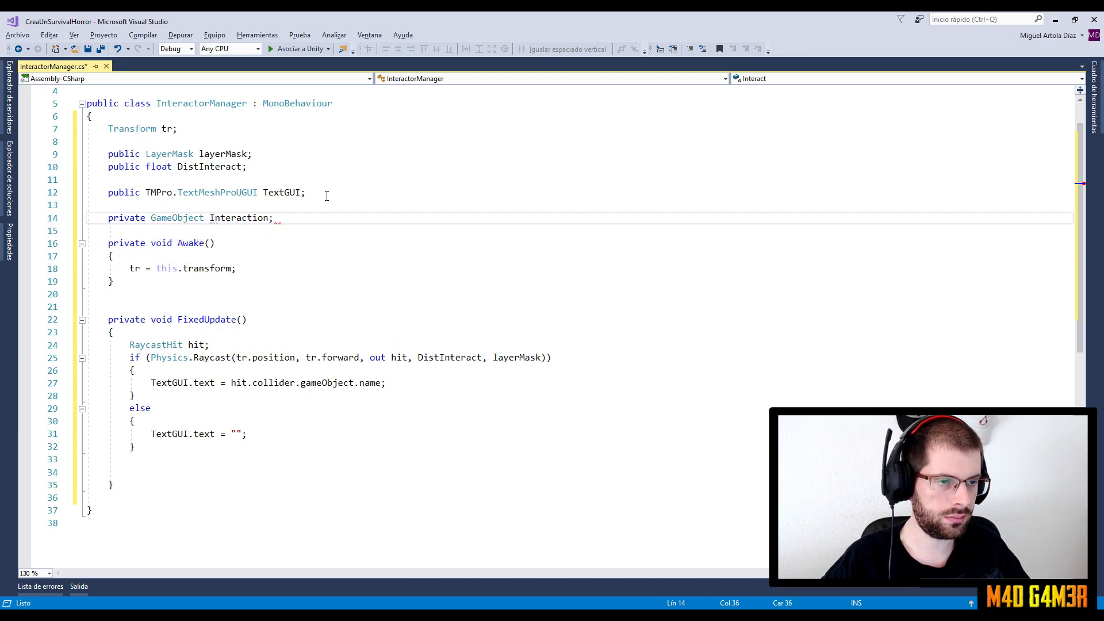
Step: Assign Interaction = hit.collider.gameObject and make the TextGUI line use Interaction.name
left_click(410, 382)
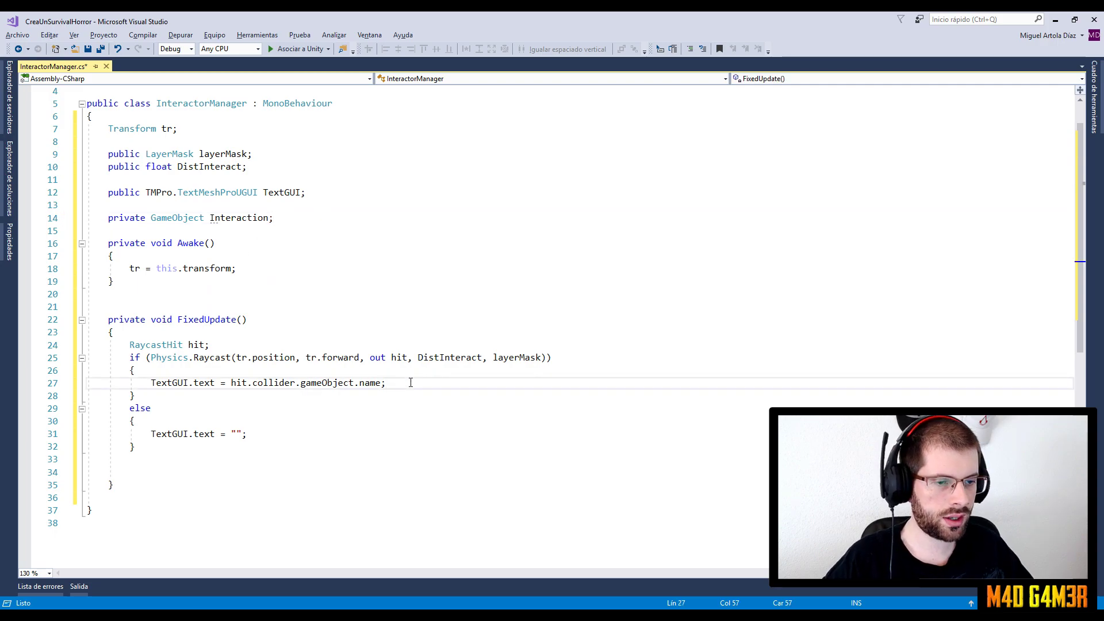
key("Return")
type("Inter")
type("a")
type("ction = hit.")
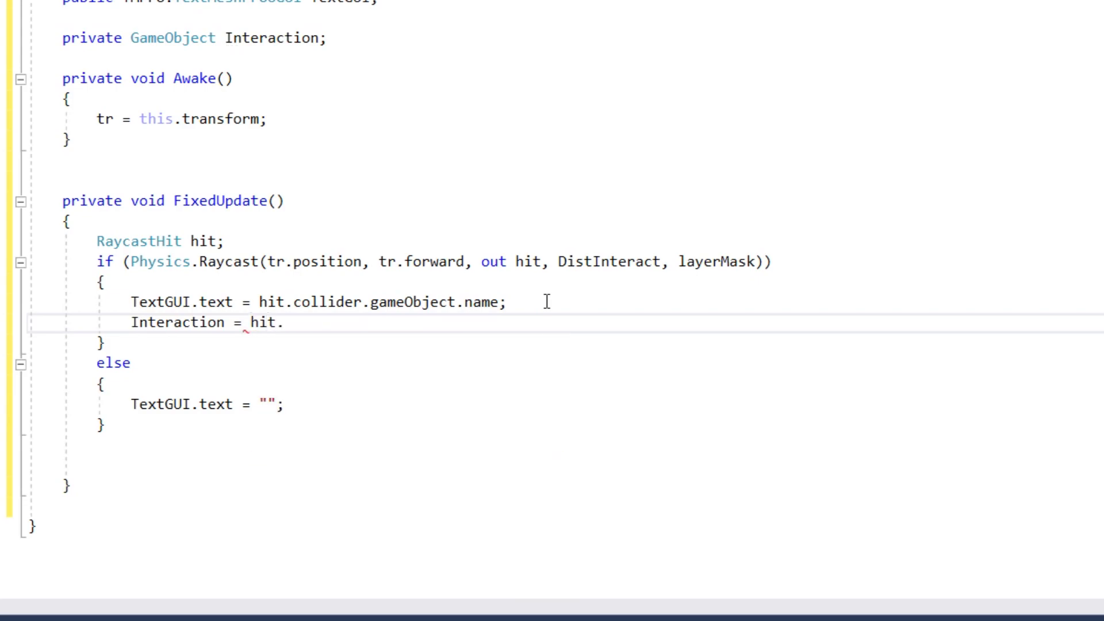
type("collider.ga")
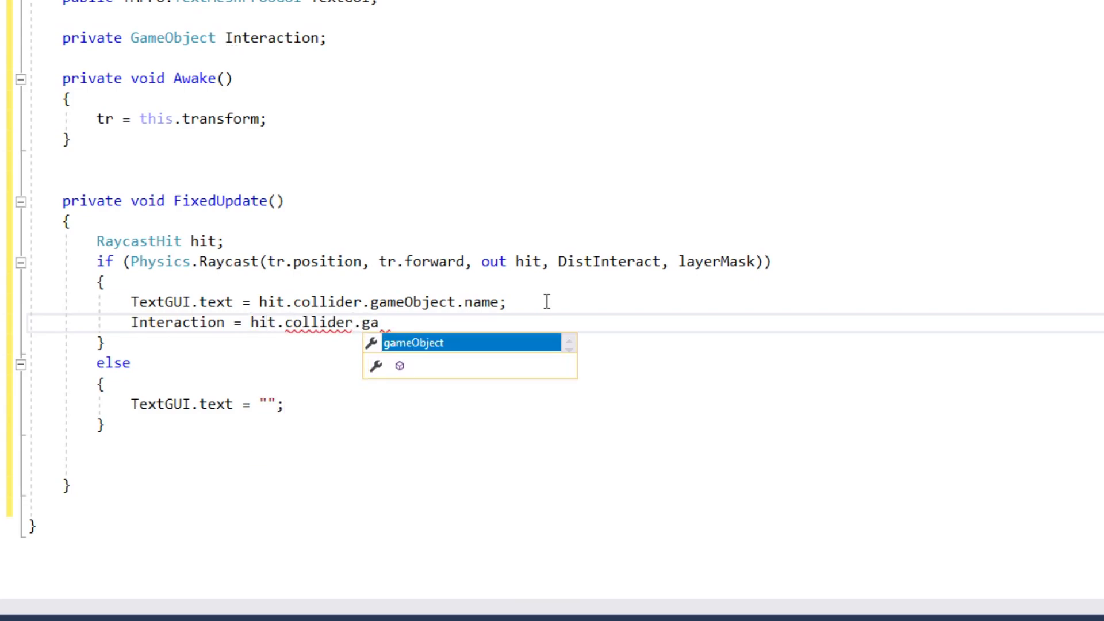
type("meObject;")
left_click_drag(512, 319, 513, 286)
double_click(171, 302)
key("ctrl+c")
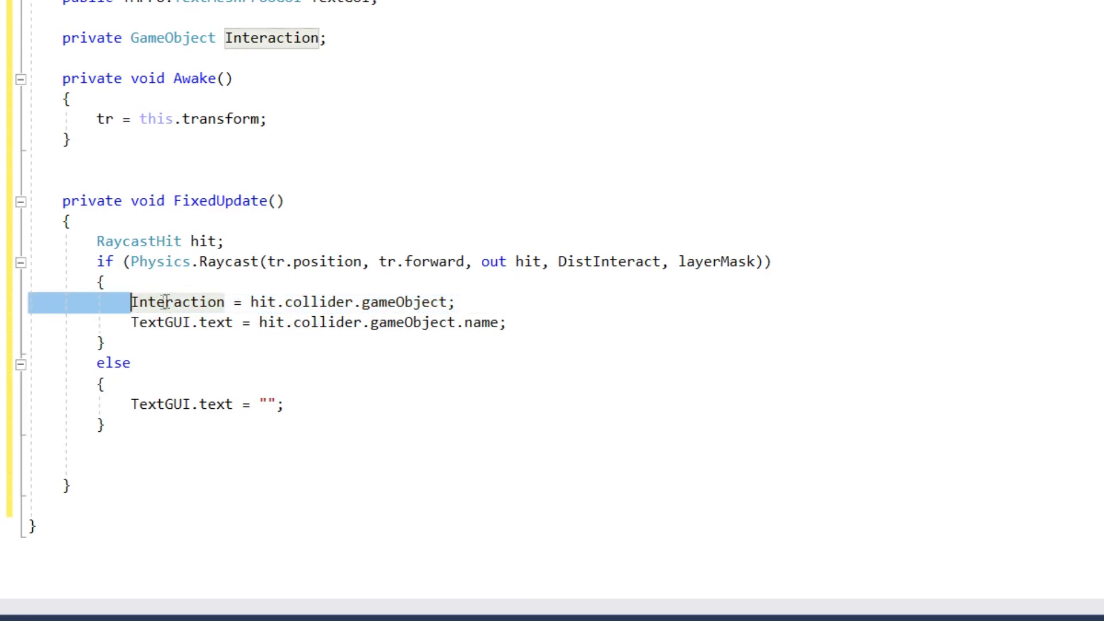
mouse_move(259, 323)
left_mouse_down()
mouse_move(458, 322)
mouse_move(451, 303)
left_mouse_up()
key("ctrl+v")
left_click(518, 323)
left_click(488, 289)
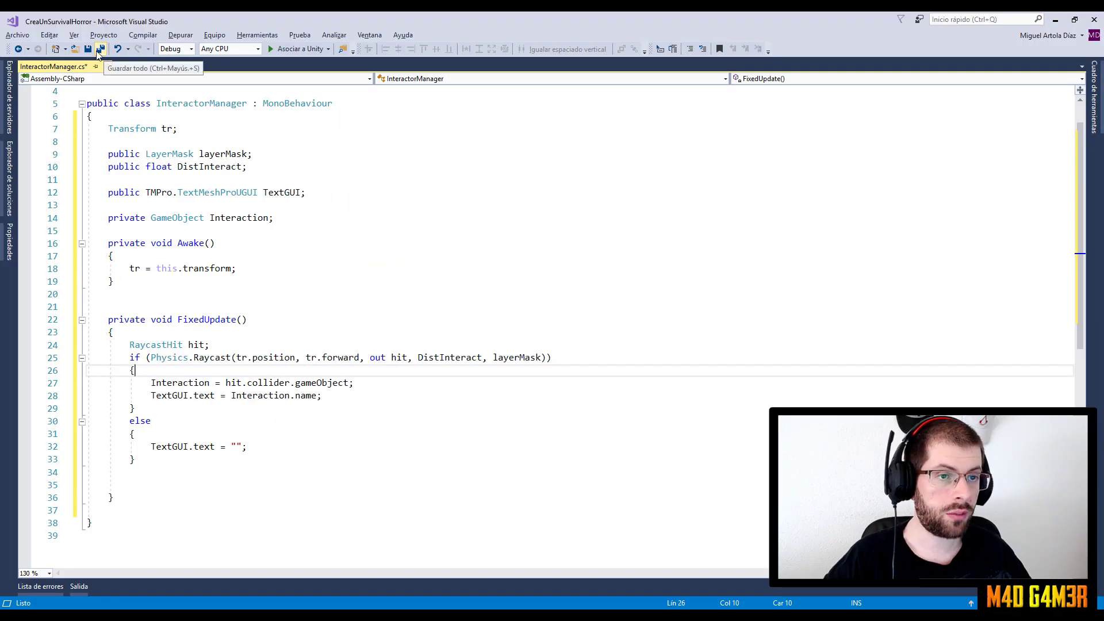
Step: Save InteractorManager.cs and return to the Unity editor
key("ctrl+s")
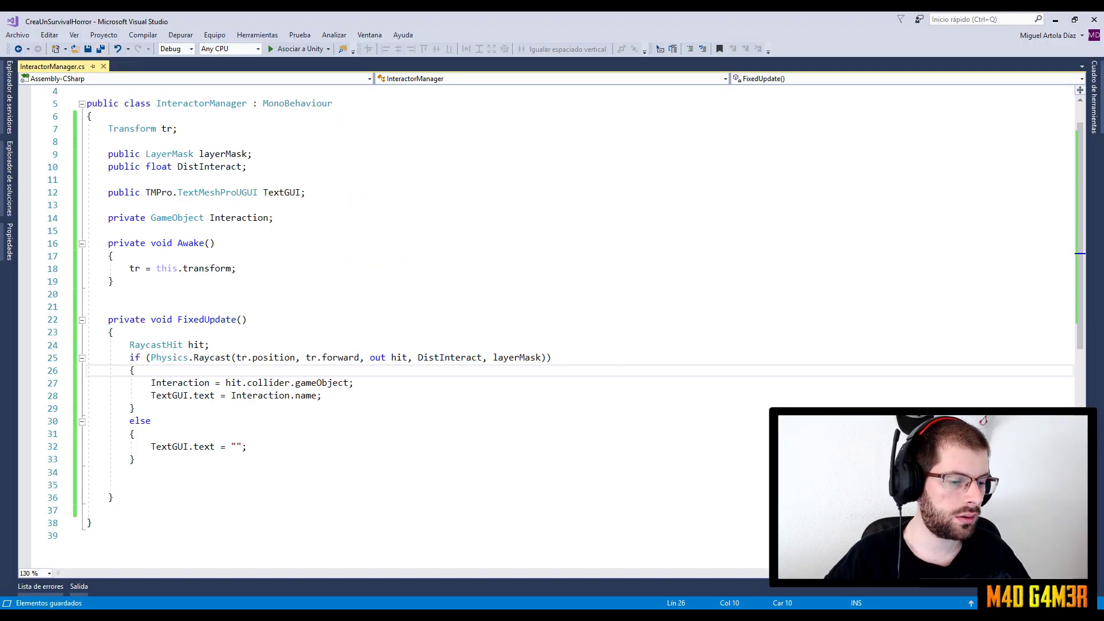
mouse_move(296, 615)
left_click(351, 571)
Step: Select the Camera, check its Layer Mask (Nothing), and open its Layer dropdown
left_click(535, 483)
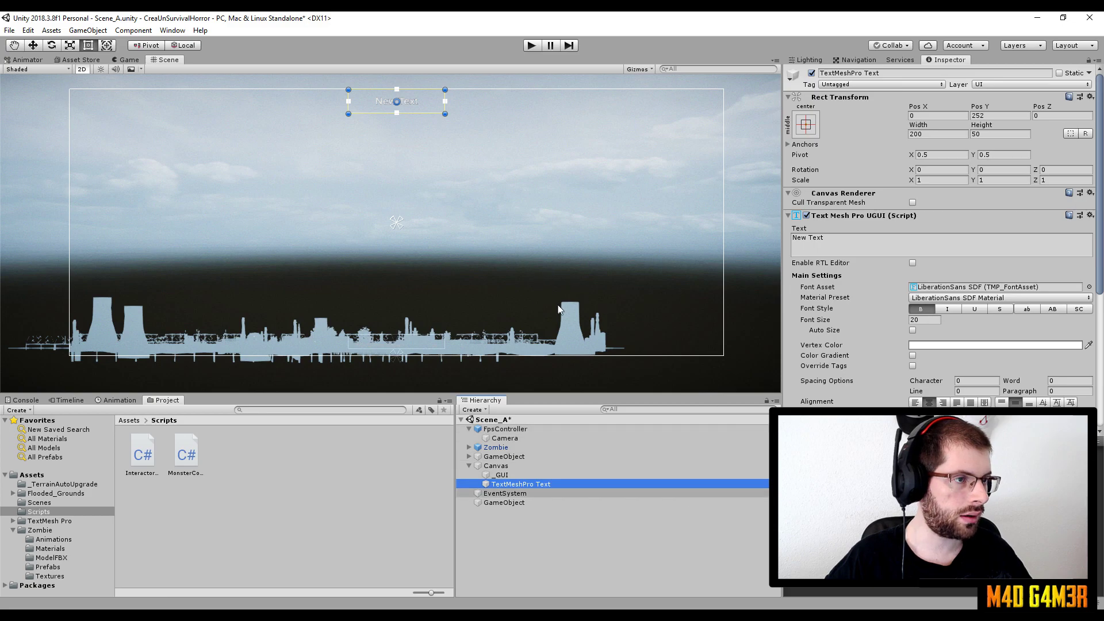
left_click(501, 438)
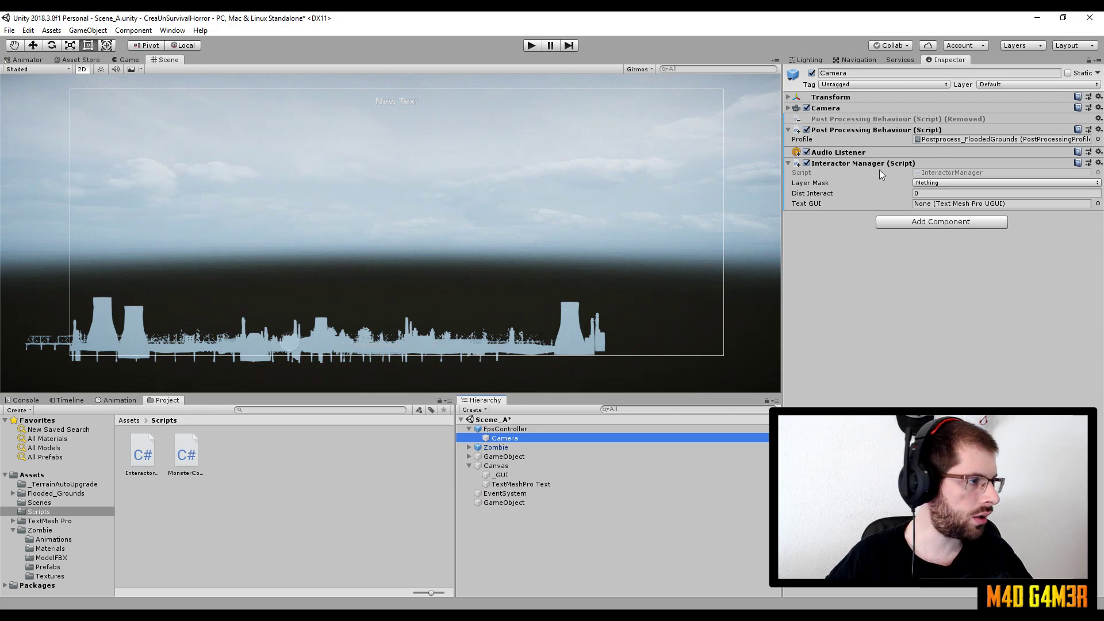
left_click(938, 181)
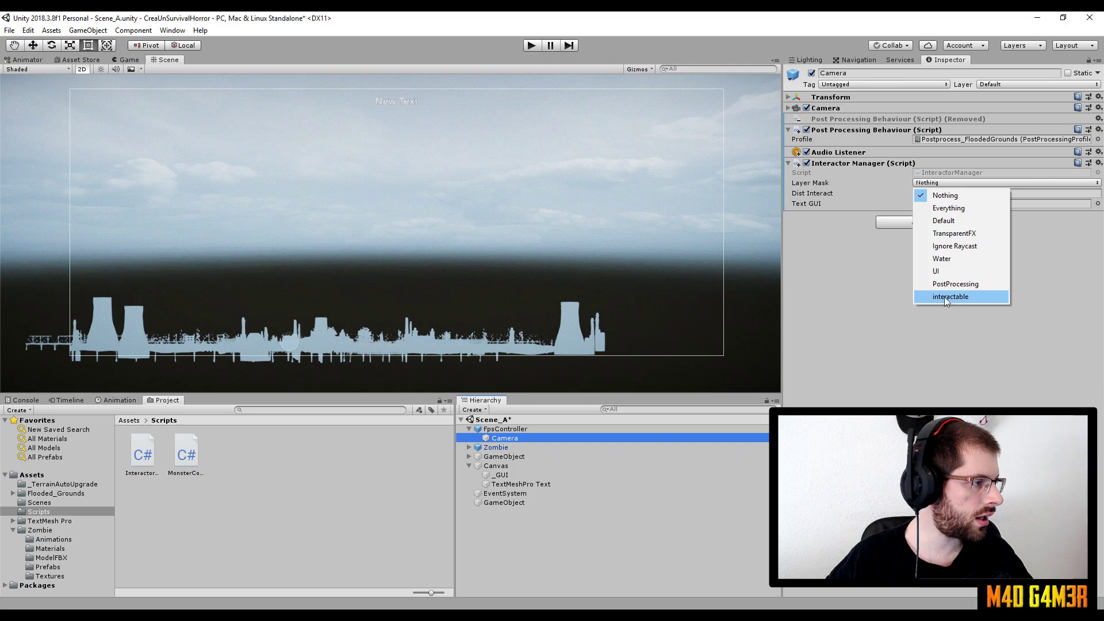
left_click(996, 87)
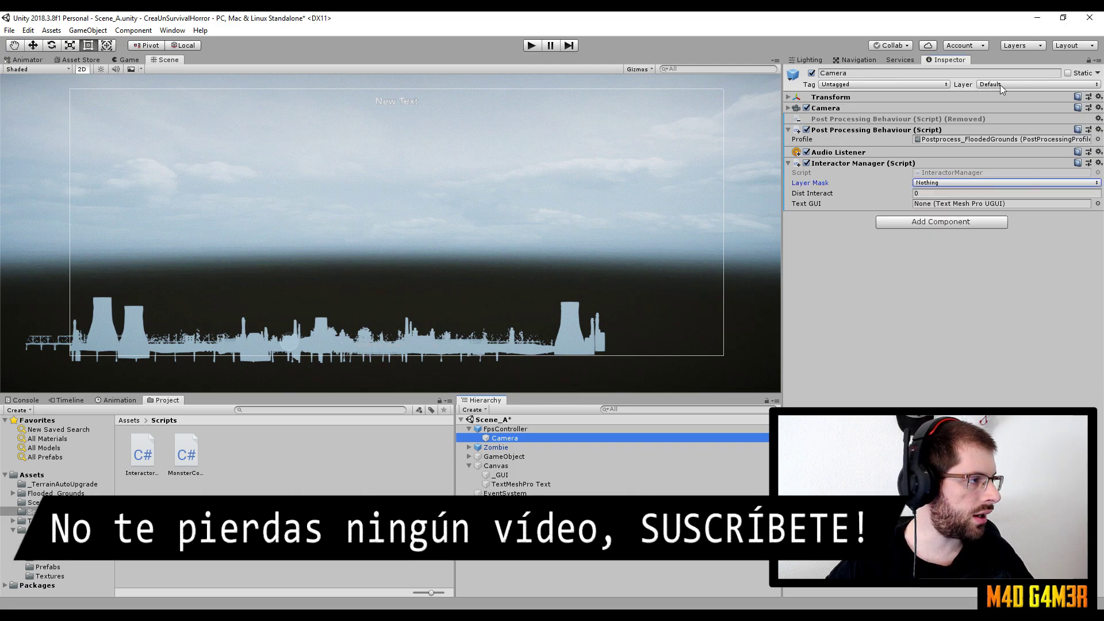
left_click(999, 85)
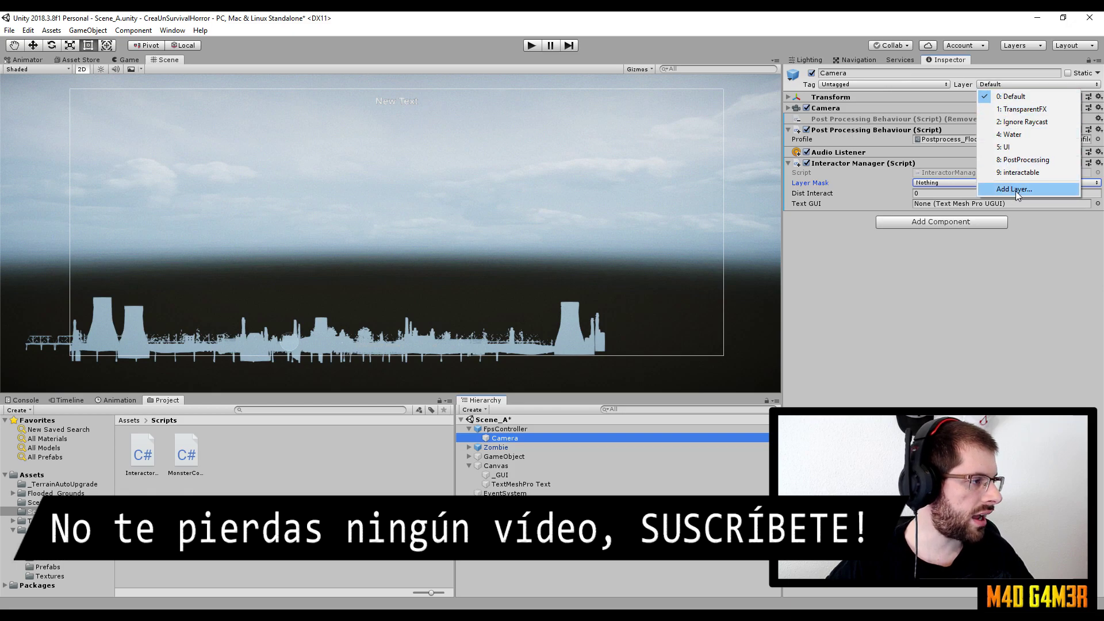
Step: Rename User Layer 9 to 'Interactable' with a capital I
left_click(1016, 191)
left_click(960, 226)
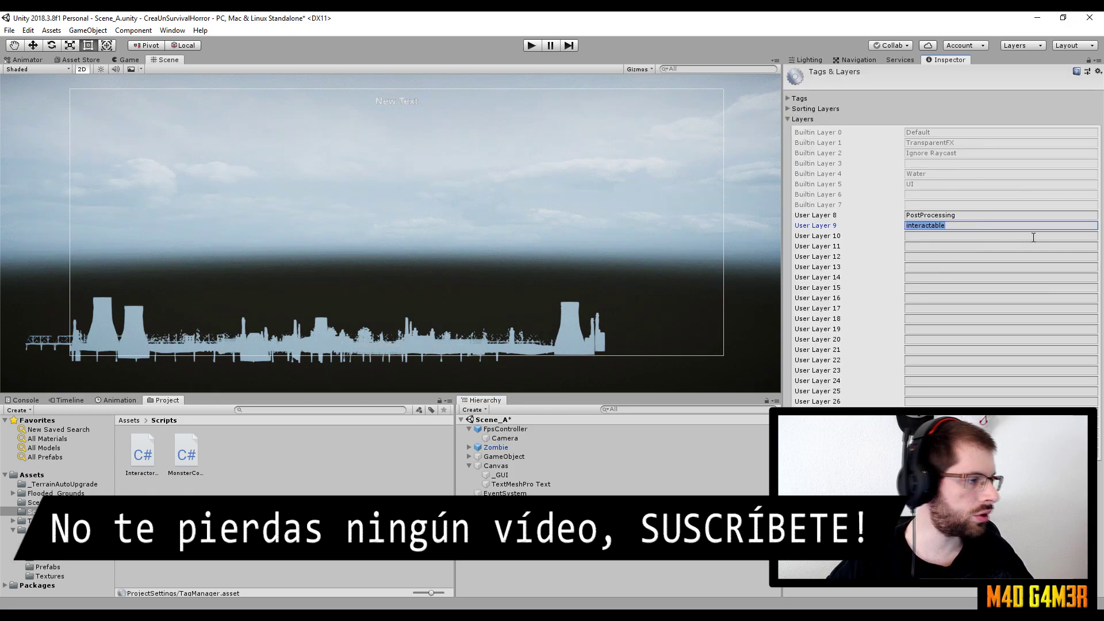
key("Home")
key("Delete")
type("I")
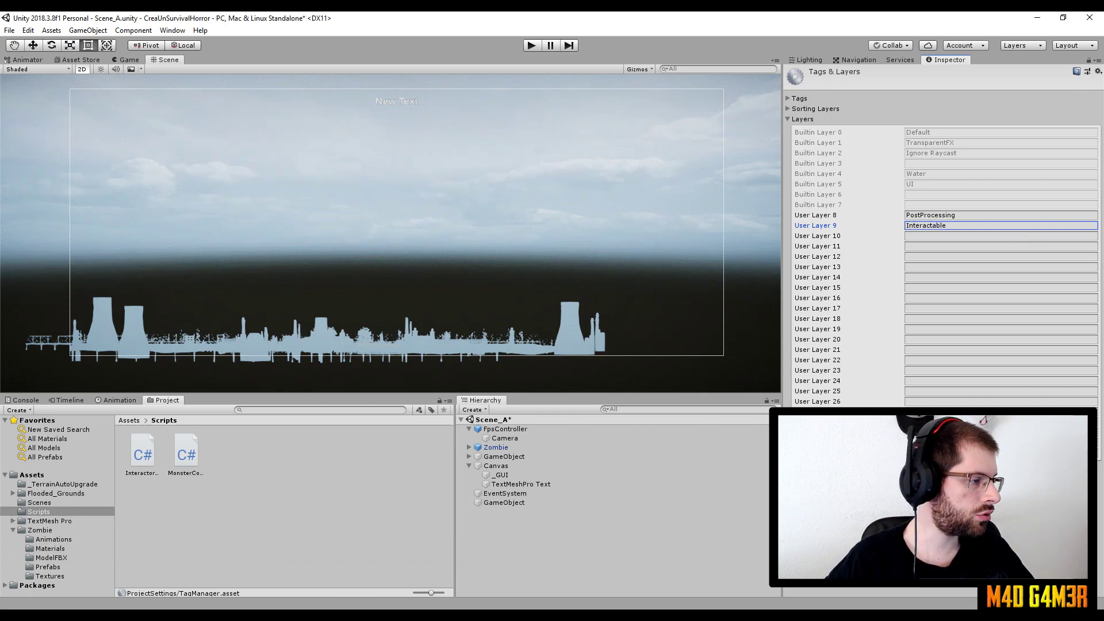
key("Return")
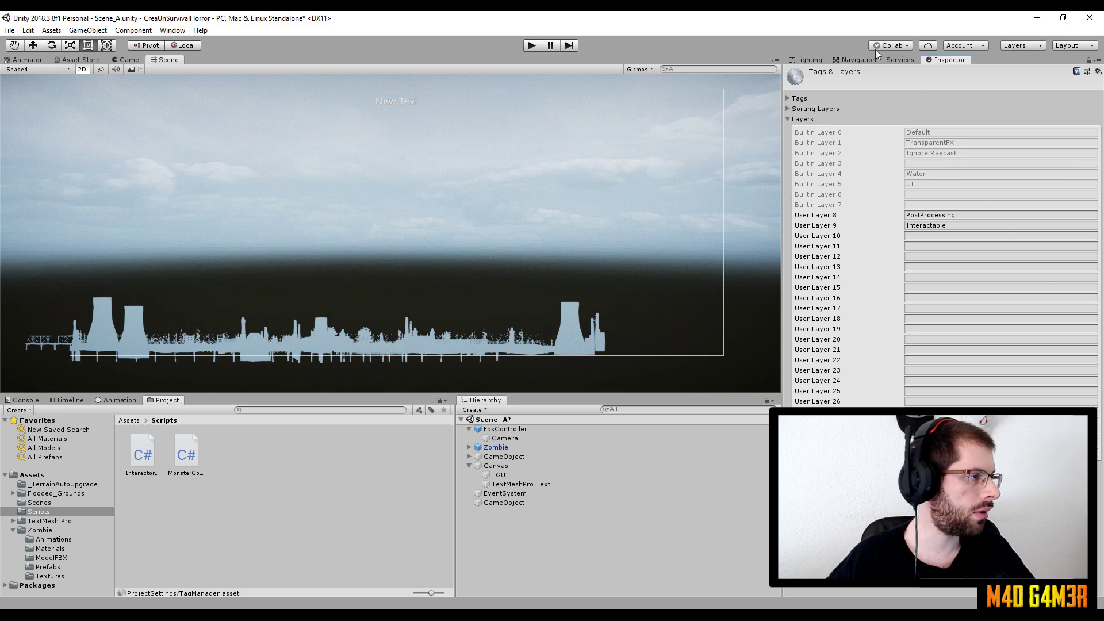
Step: Set the Camera's Interactor Manager Layer Mask to Interactable only
left_click(530, 439)
left_click(945, 181)
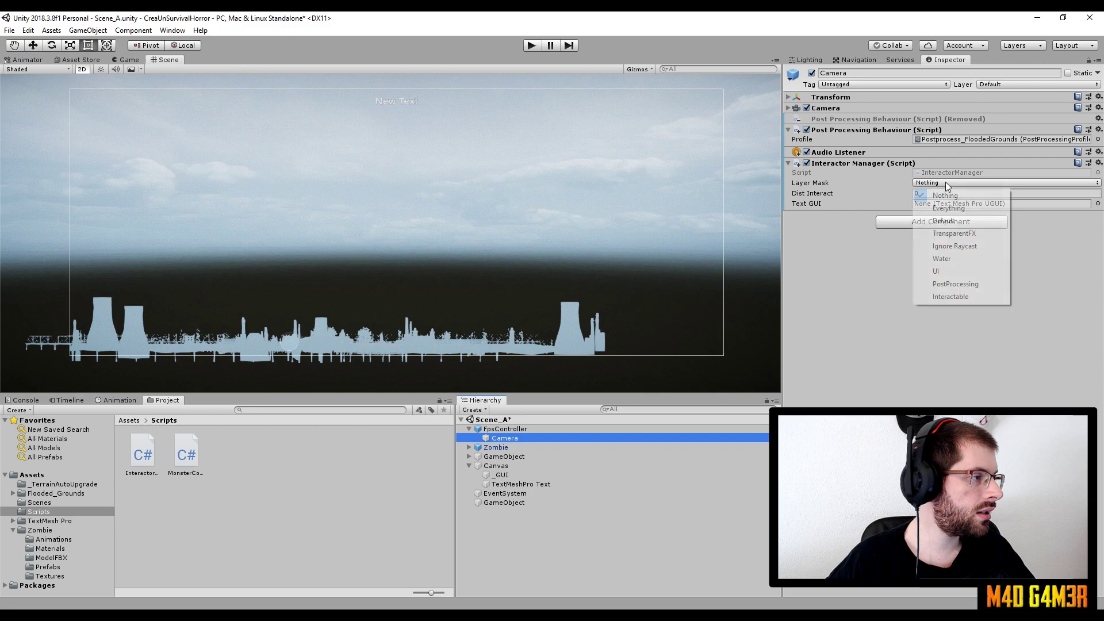
left_click(940, 297)
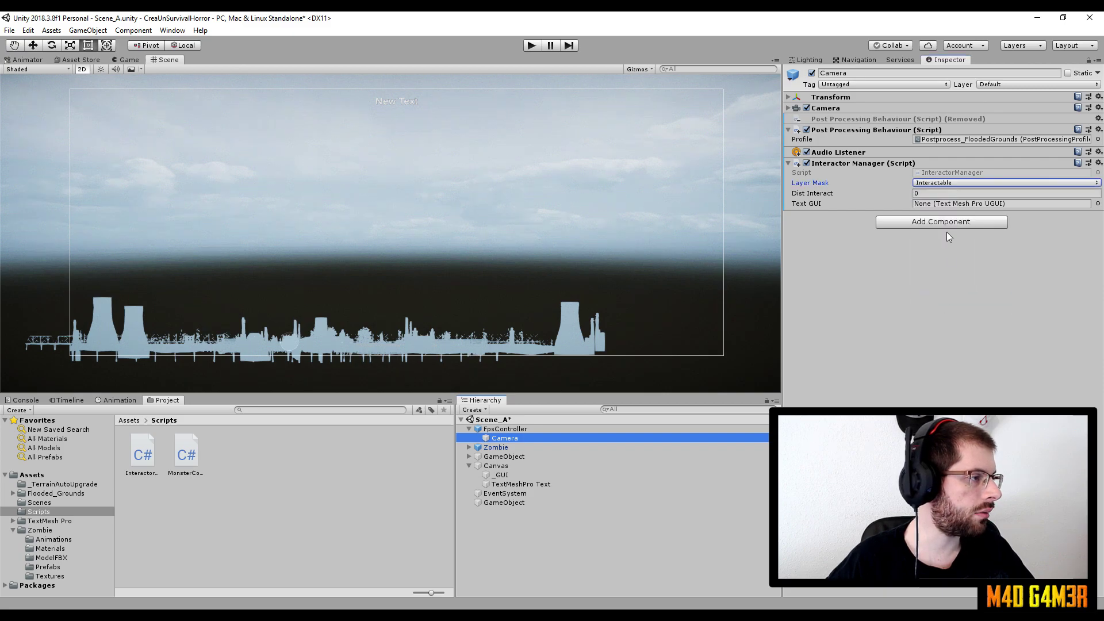
left_click(944, 183)
left_click(937, 260)
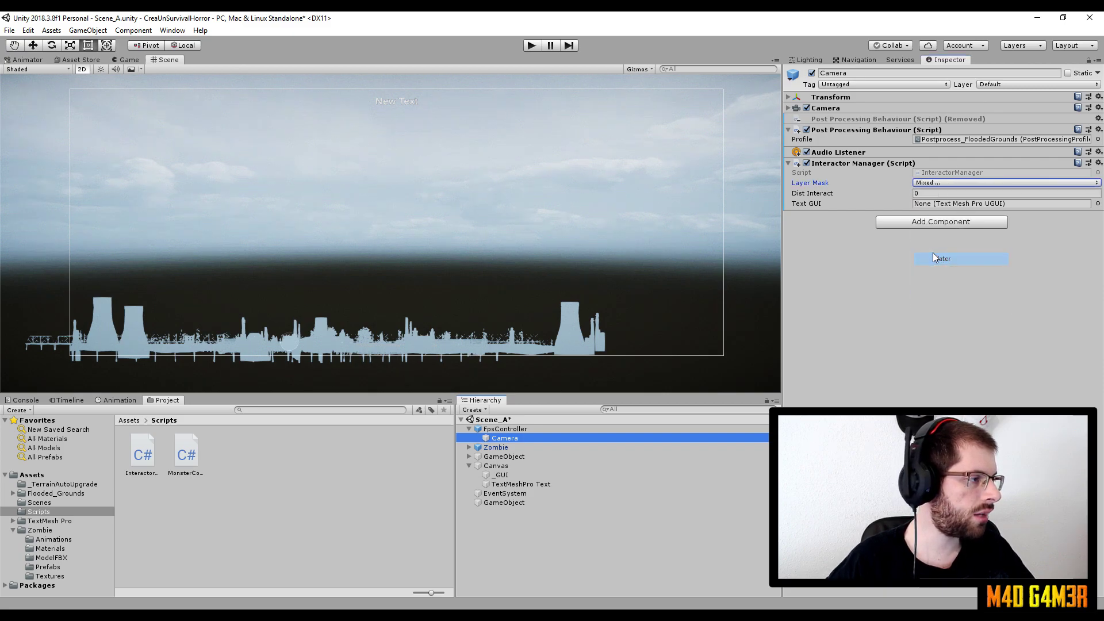
left_click(927, 183)
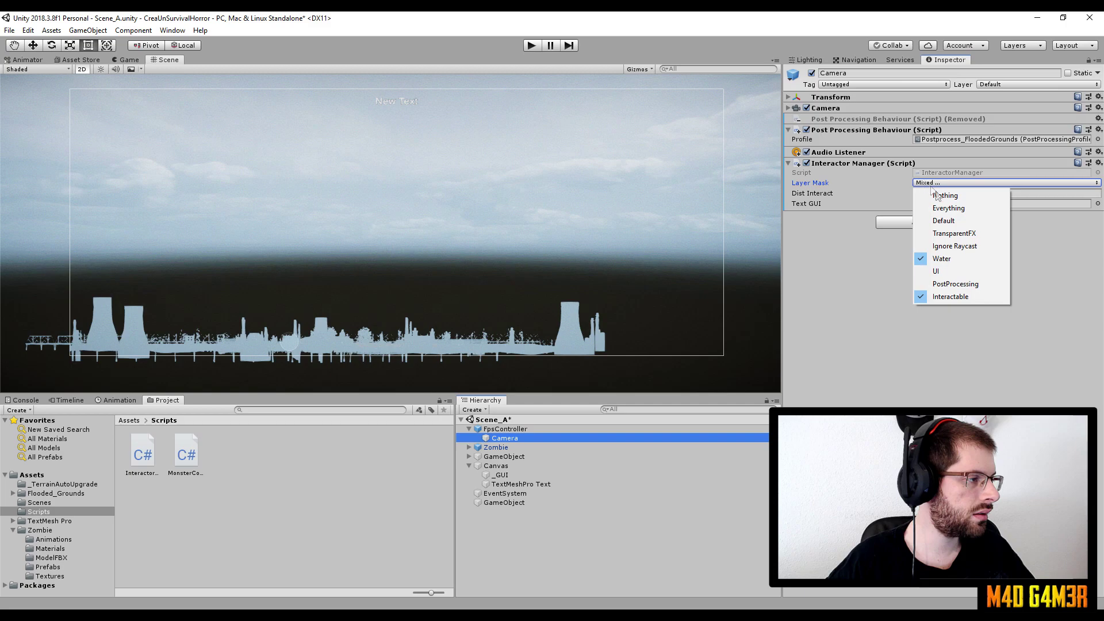
left_click(927, 258)
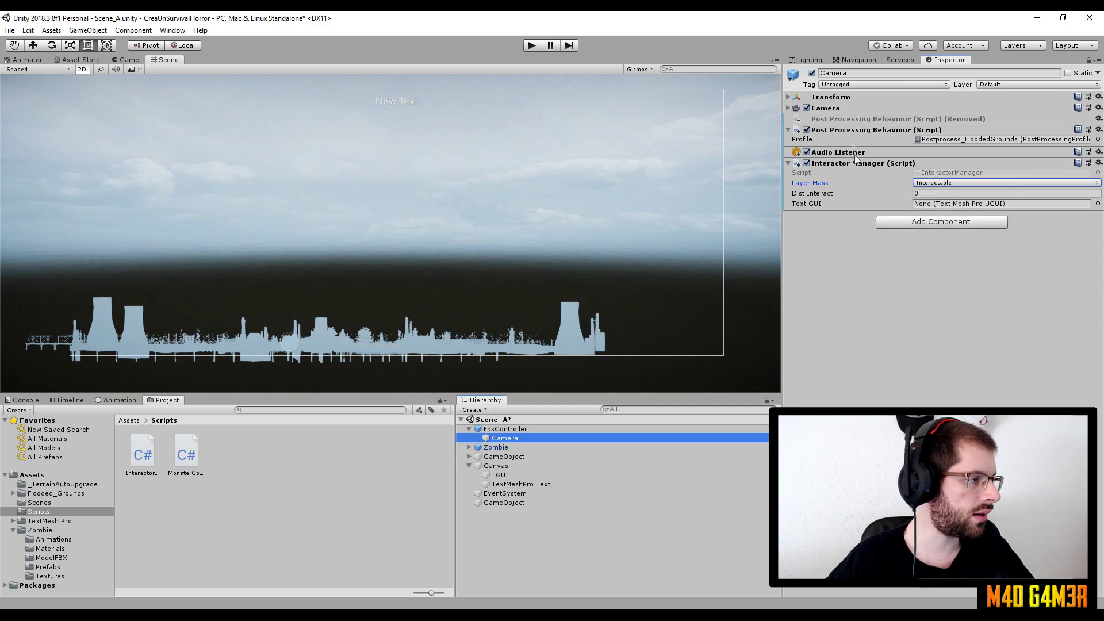
Step: Set Dist Interact to 1.5 and assign TextMeshPro Text as the Text GUI
left_click(932, 195)
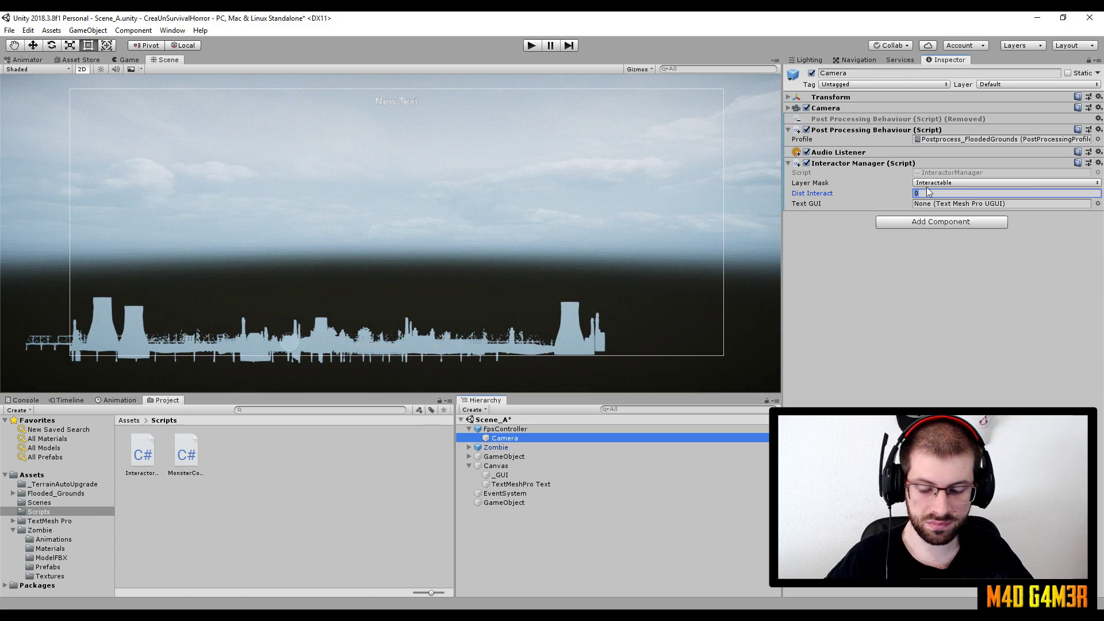
type("1.5")
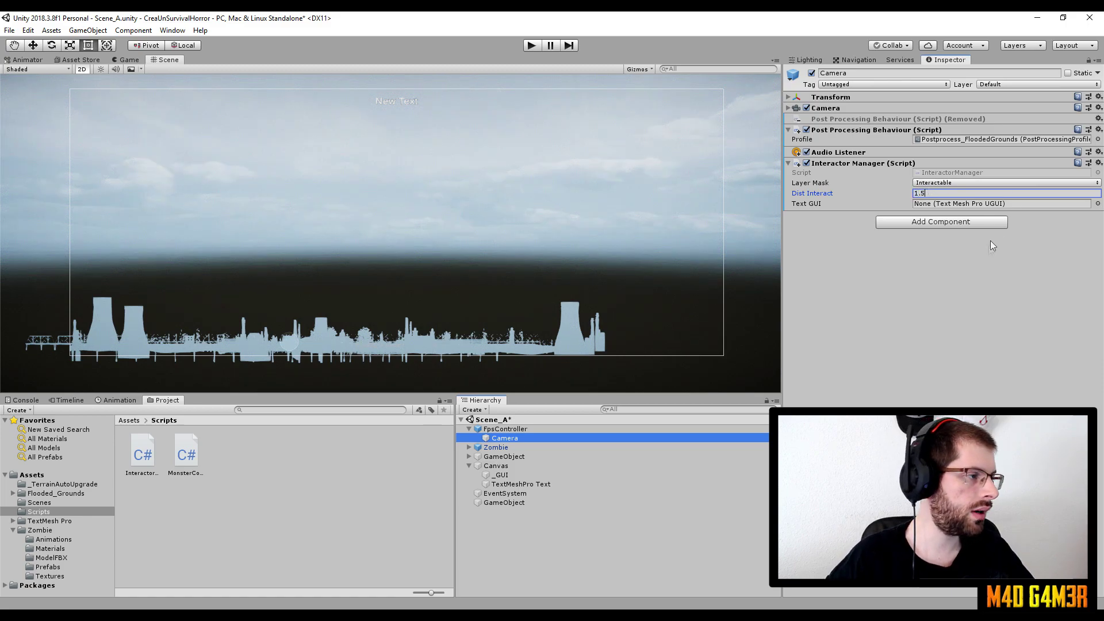
left_click(981, 276)
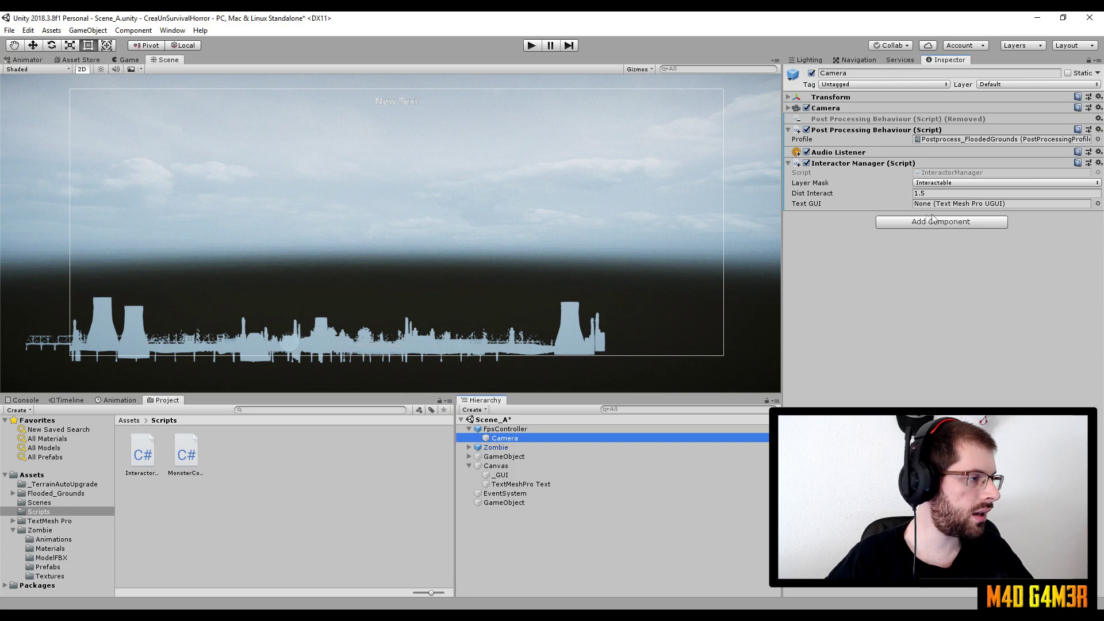
left_click_drag(549, 483, 942, 204)
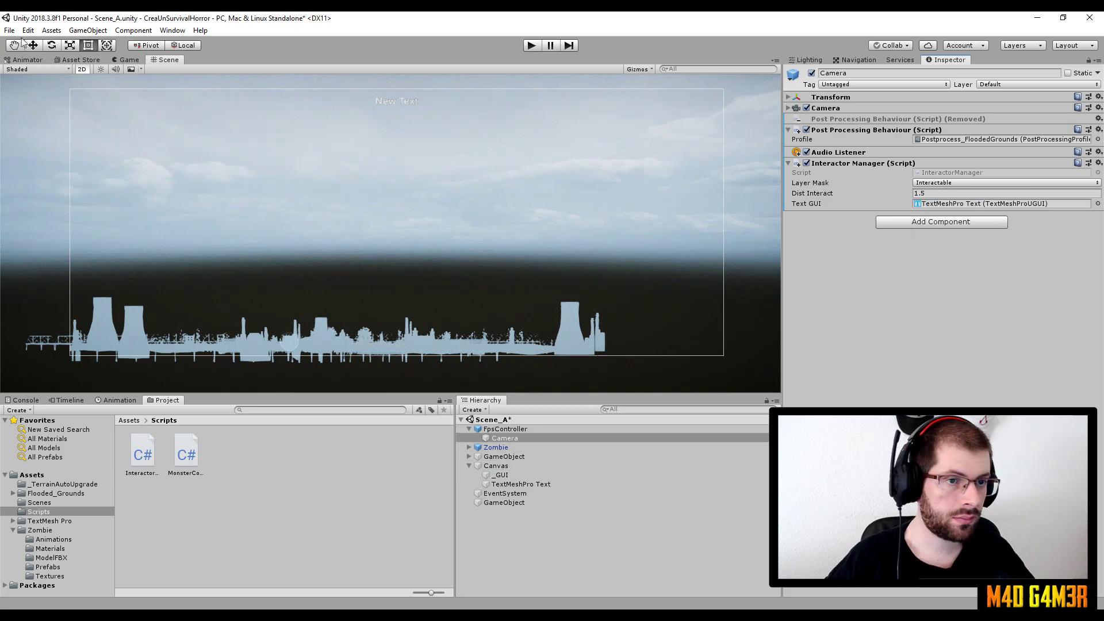
left_click(82, 69)
Step: Select the boat in the Scene and expand Prop_Boat_A in the Hierarchy
right_click_drag(212, 288, 319, 146)
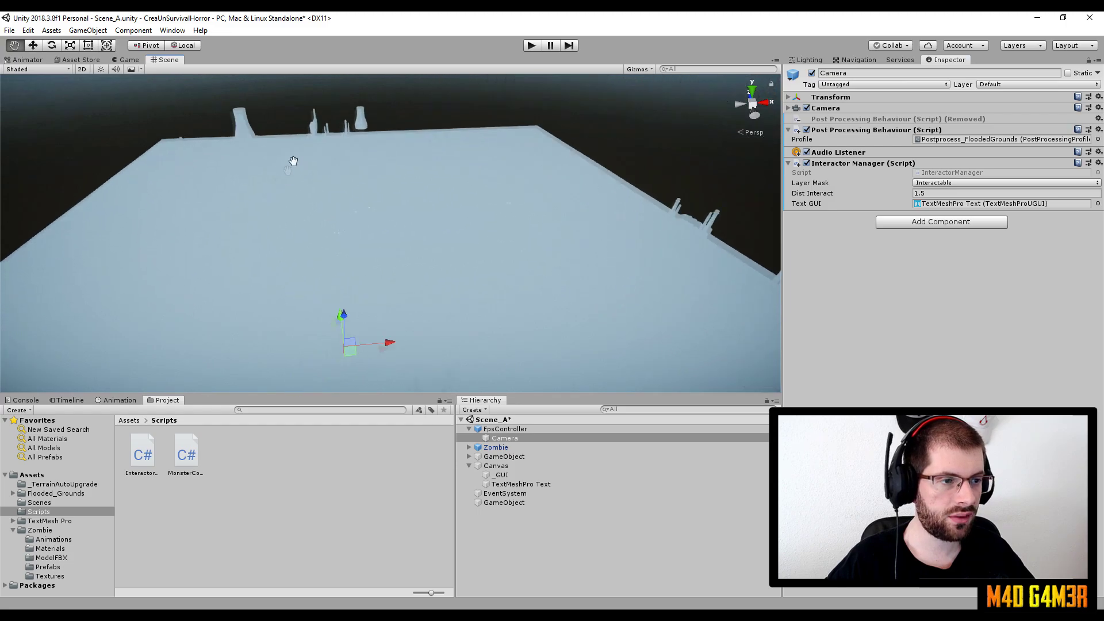
middle_click_drag(320, 146, 419, 165)
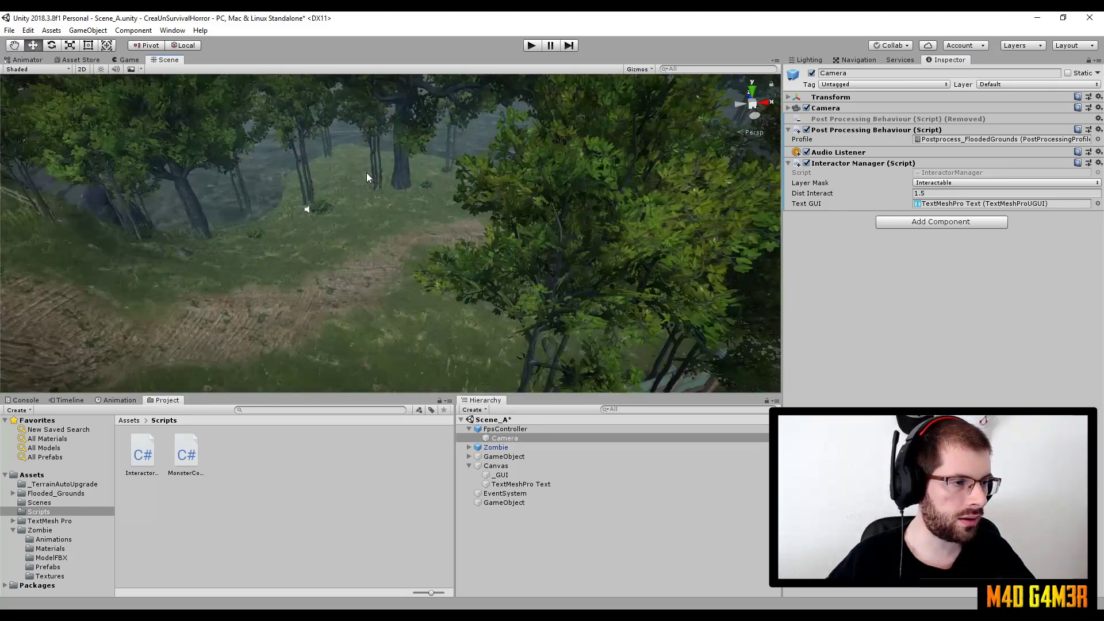
right_click_drag(419, 165, 332, 214)
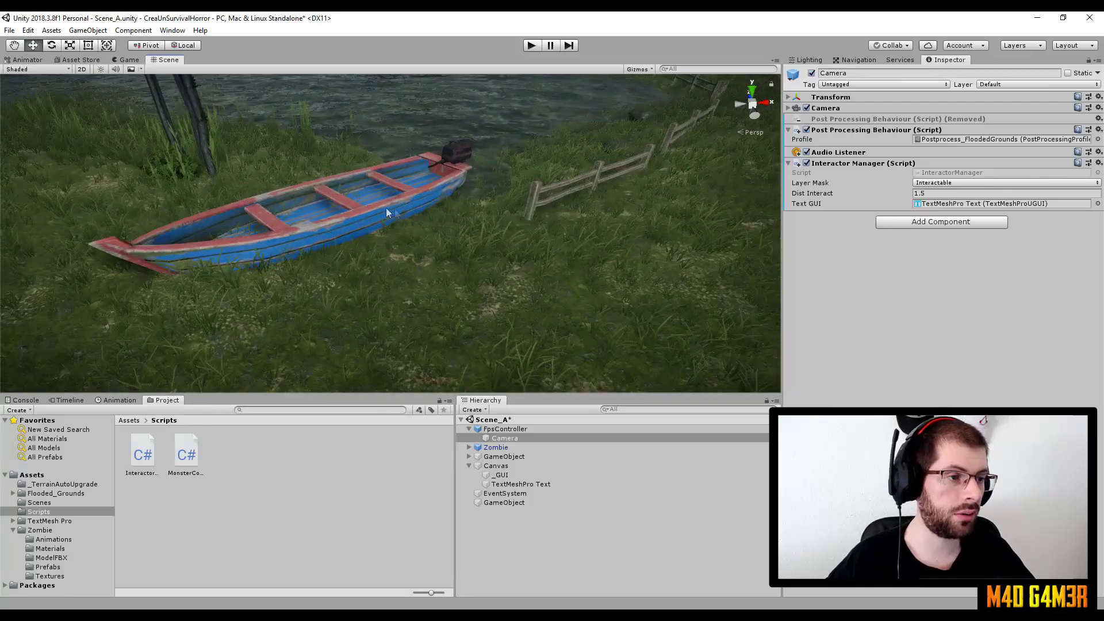
left_click(492, 244)
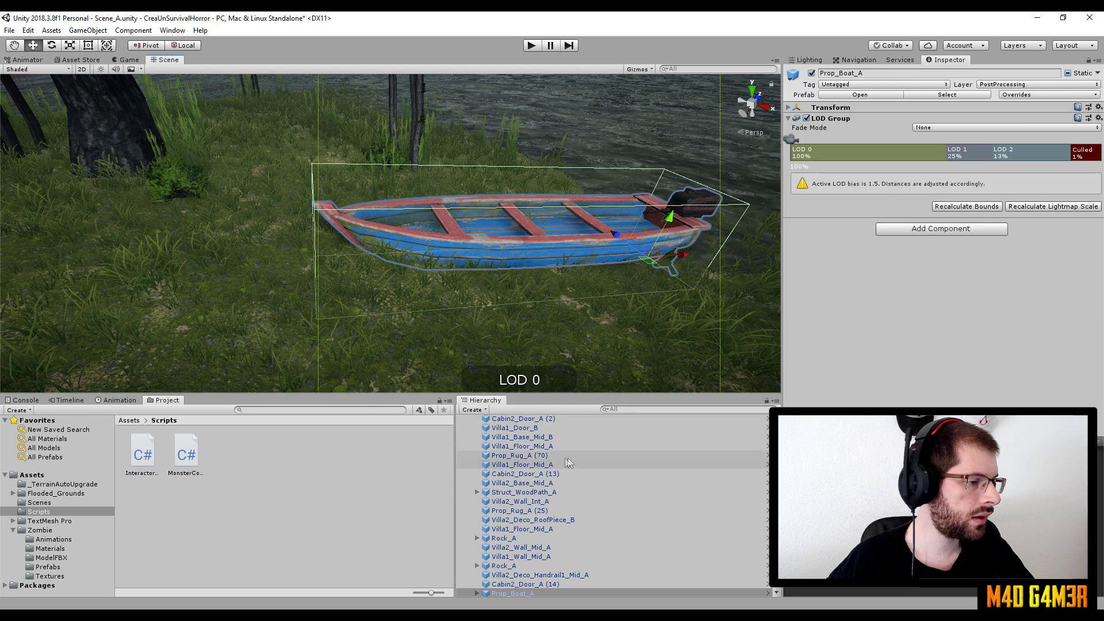
scroll(529, 522, "down", 3)
left_click(530, 522)
left_click(476, 524)
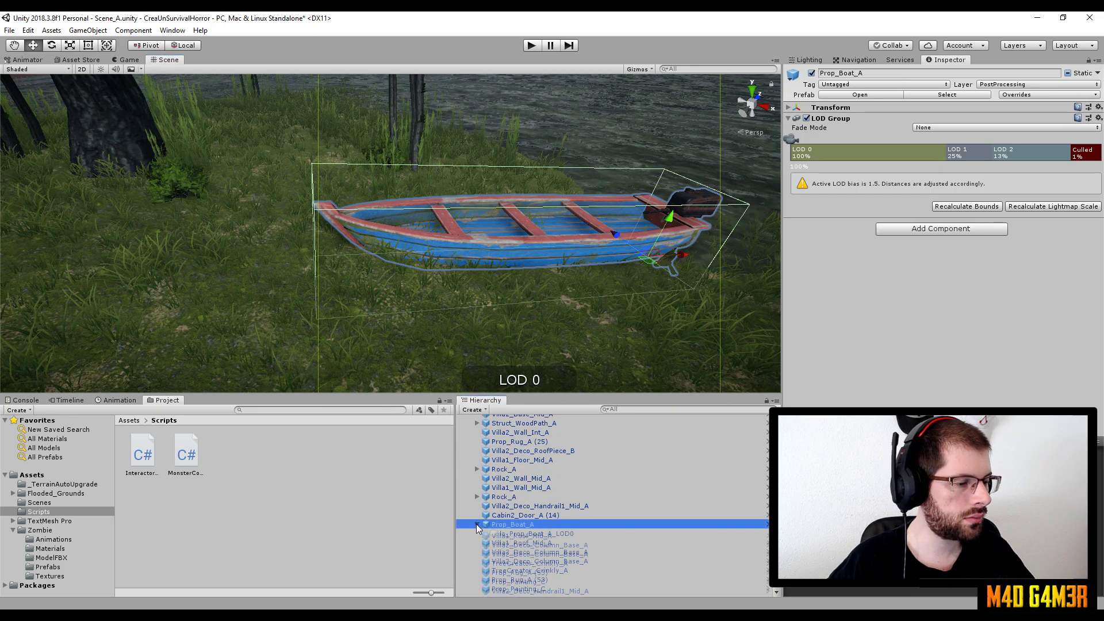
Step: Inspect the LOD0, LOD1 and LOD2 meshes for Box Colliders, then reselect Prop_Boat_A
left_click(547, 533)
left_click(549, 543)
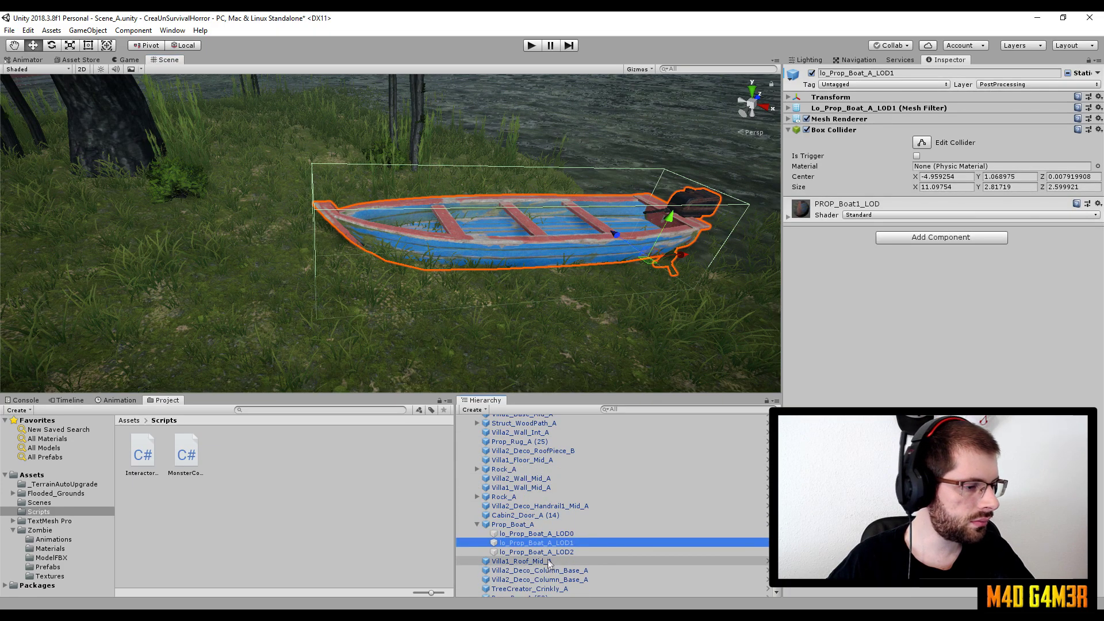
key("Down")
left_click(552, 542)
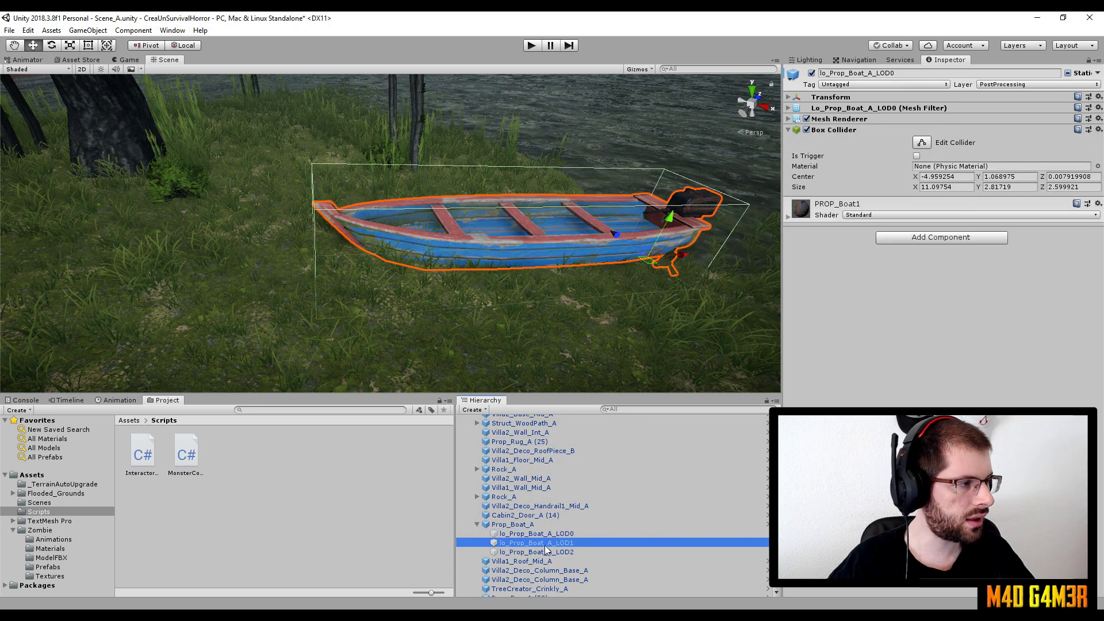
left_click(544, 535)
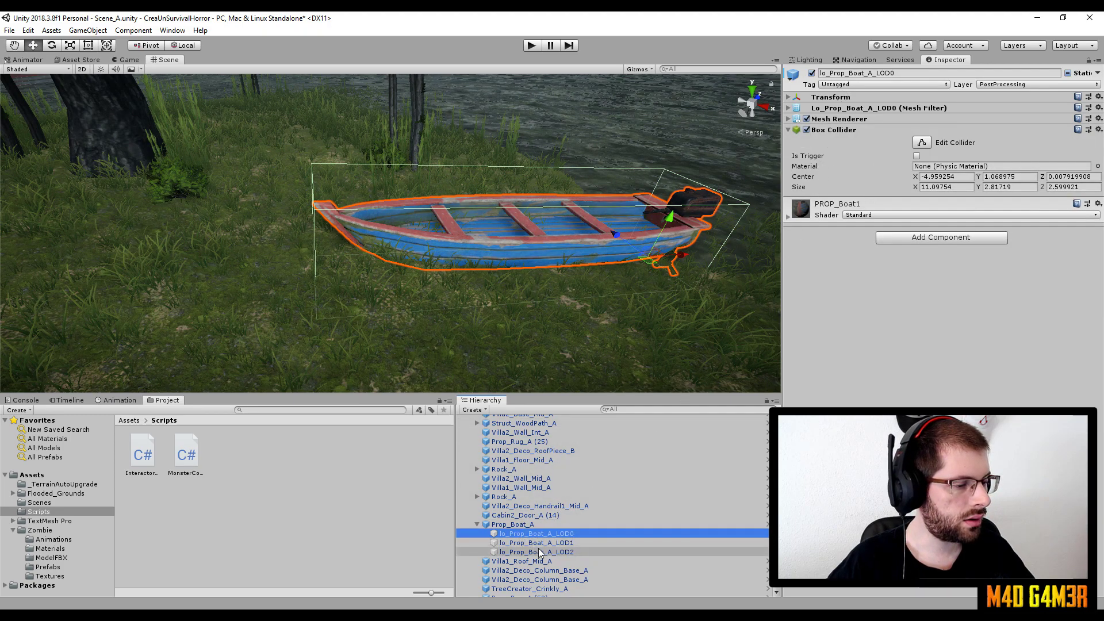
left_click(542, 545)
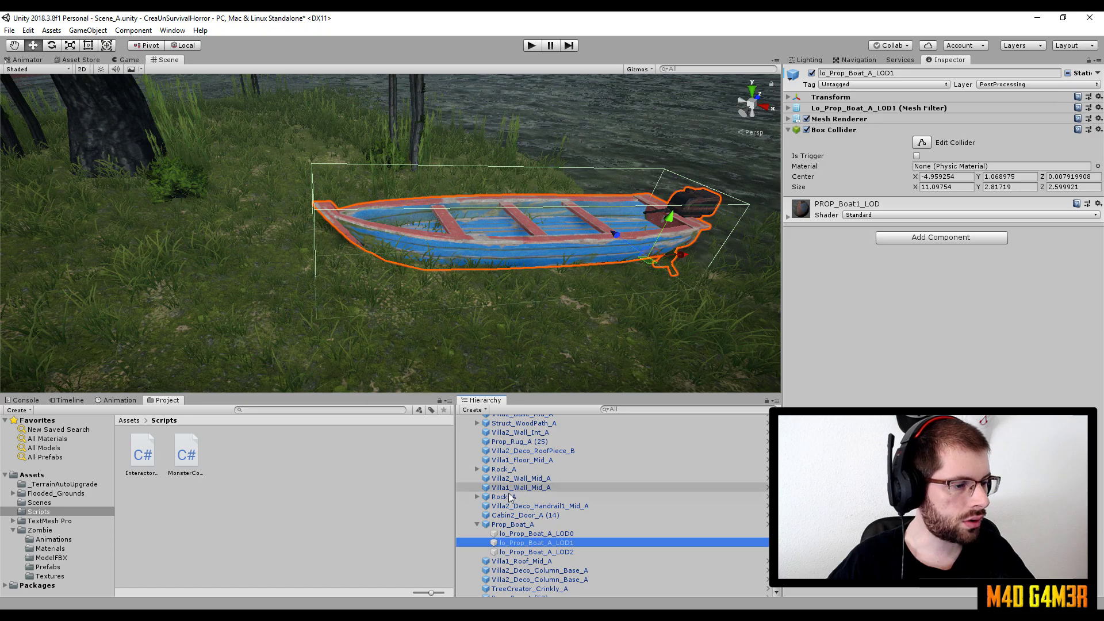
left_click(539, 523)
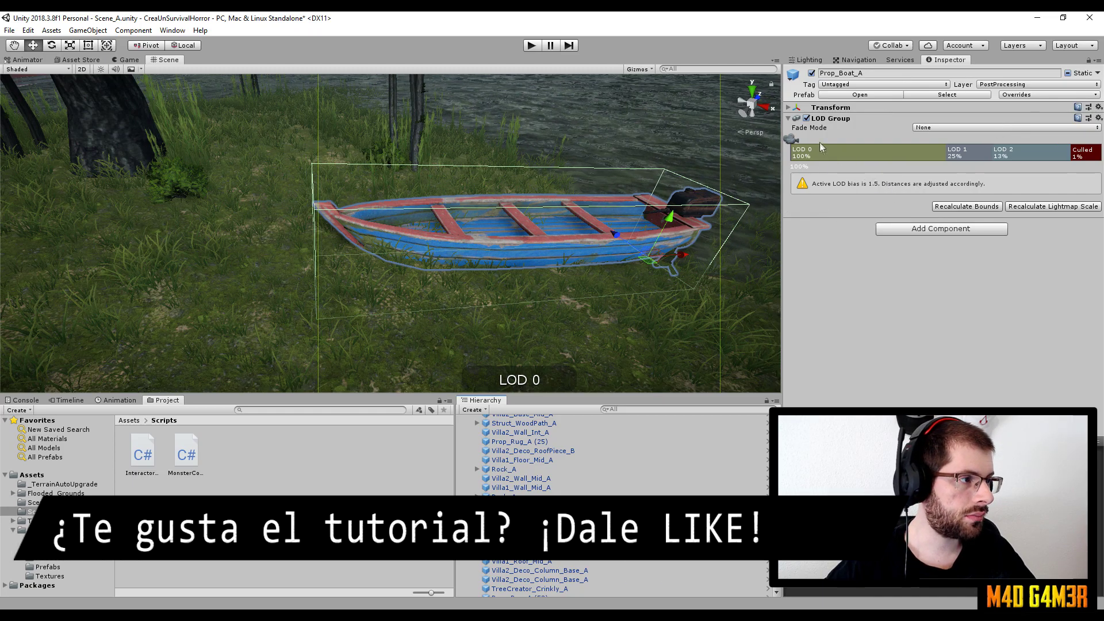
Step: Preview the boat at LOD 0, 1 and 2 with the LOD slider, then select lo_Prop_Boat_A_LOD0
left_click_drag(794, 141, 871, 140)
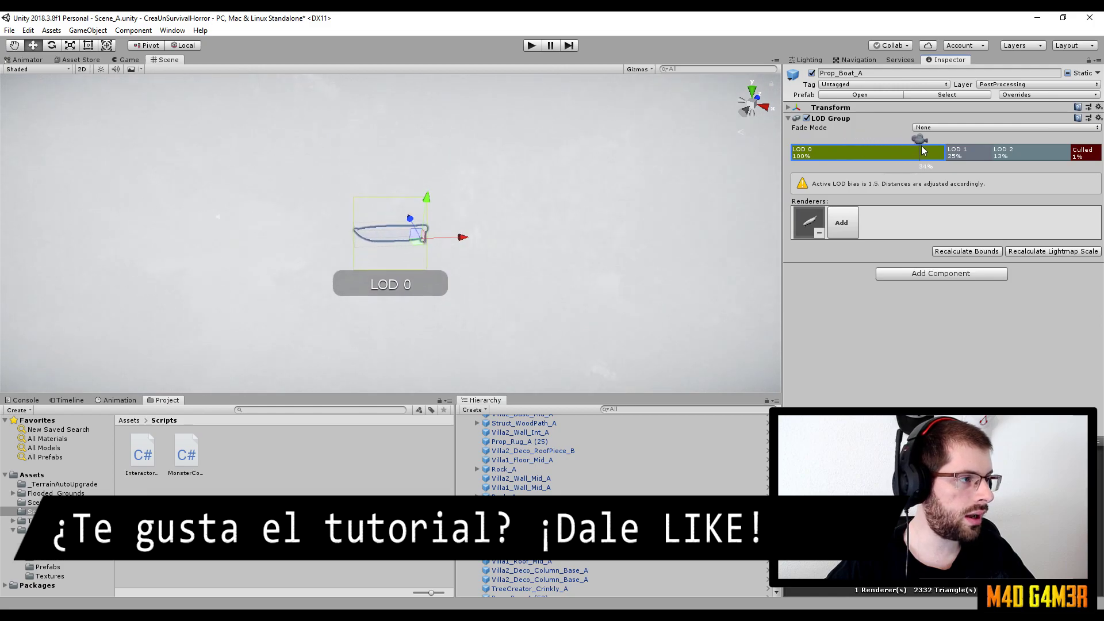
left_click_drag(871, 141, 1061, 158)
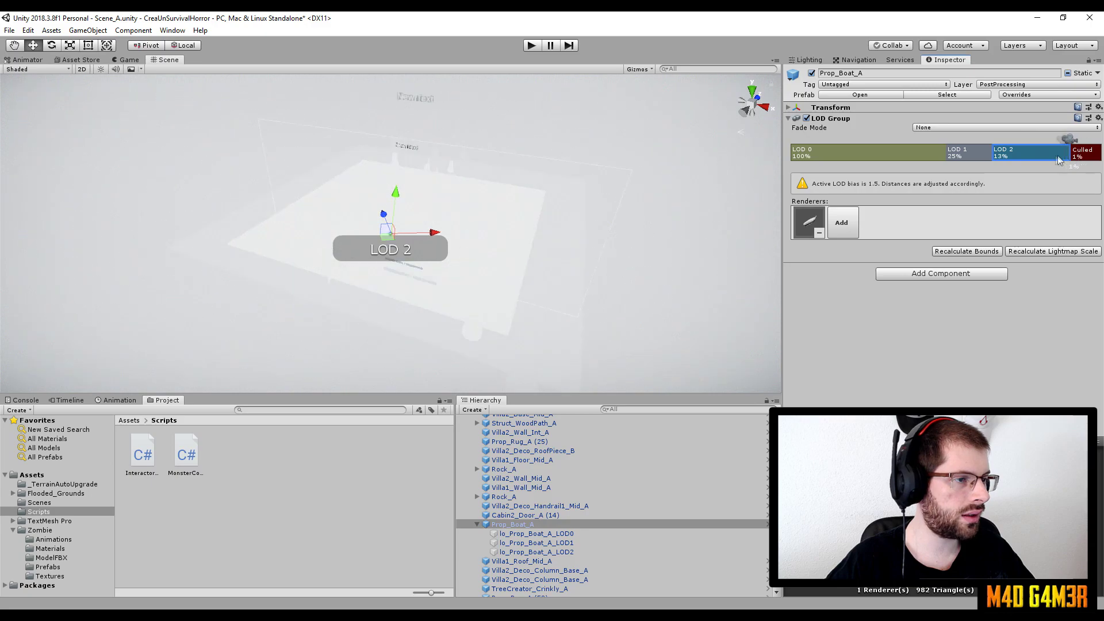
left_click_drag(1061, 158, 751, 167)
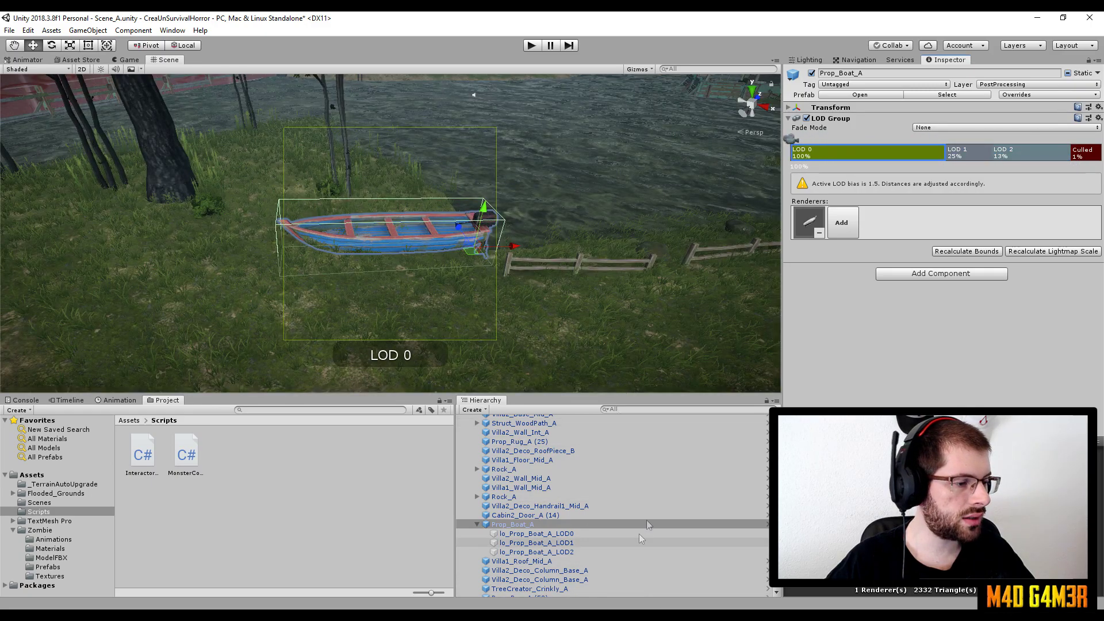
left_click(585, 533)
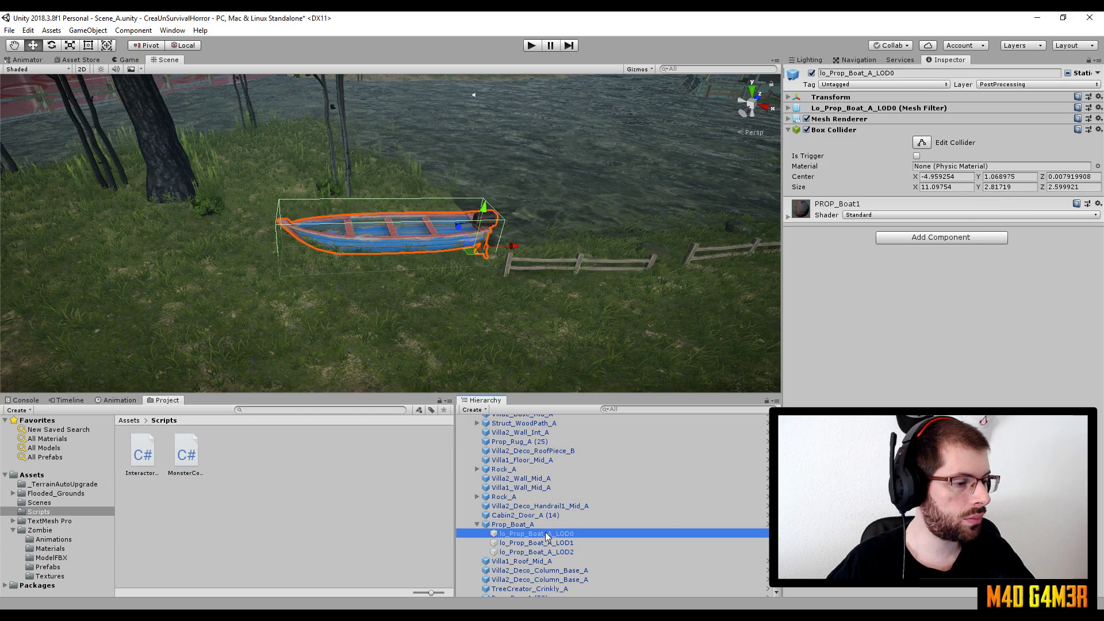
Step: Put lo_Prop_Boat_A_LOD0 on layer 9: Interactable, then select the pickup truck
scroll(371, 233, "up", 5)
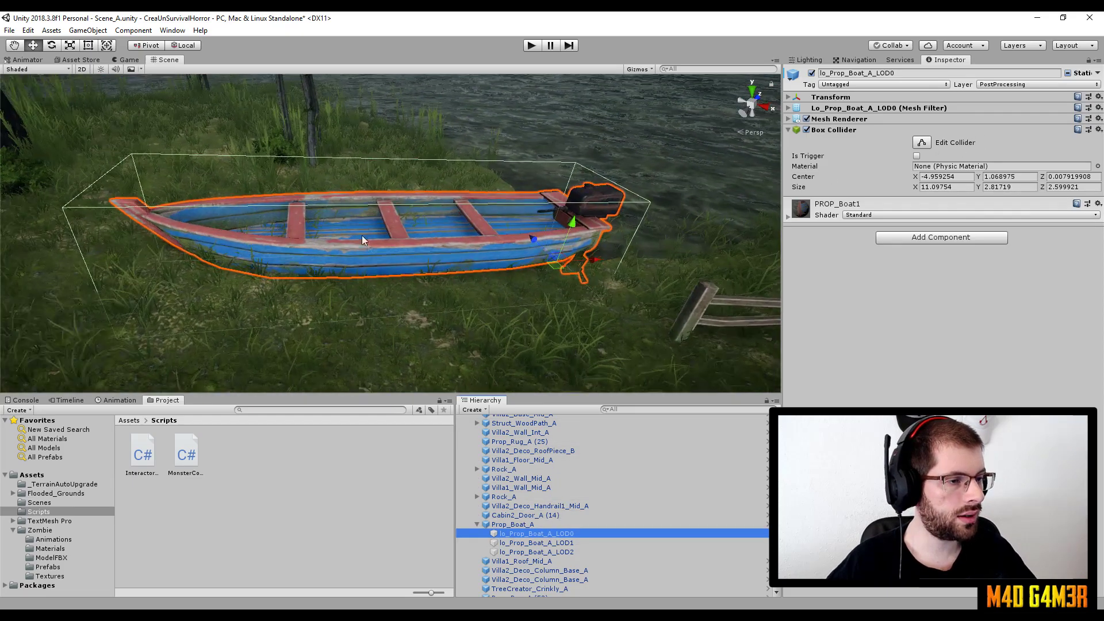
scroll(629, 215, "up", 2)
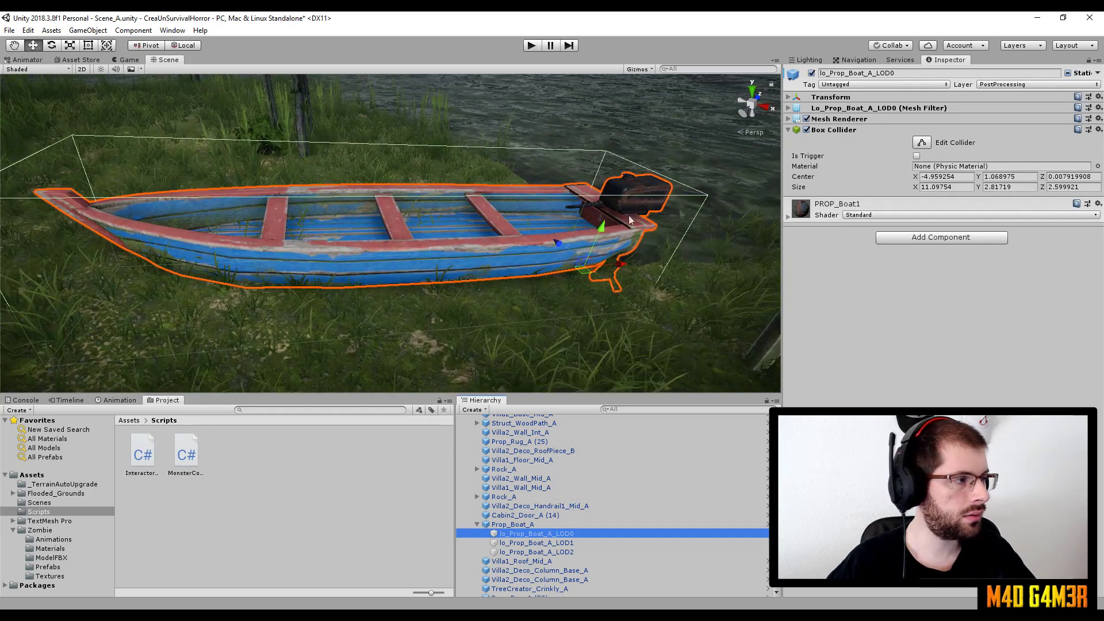
left_click(997, 86)
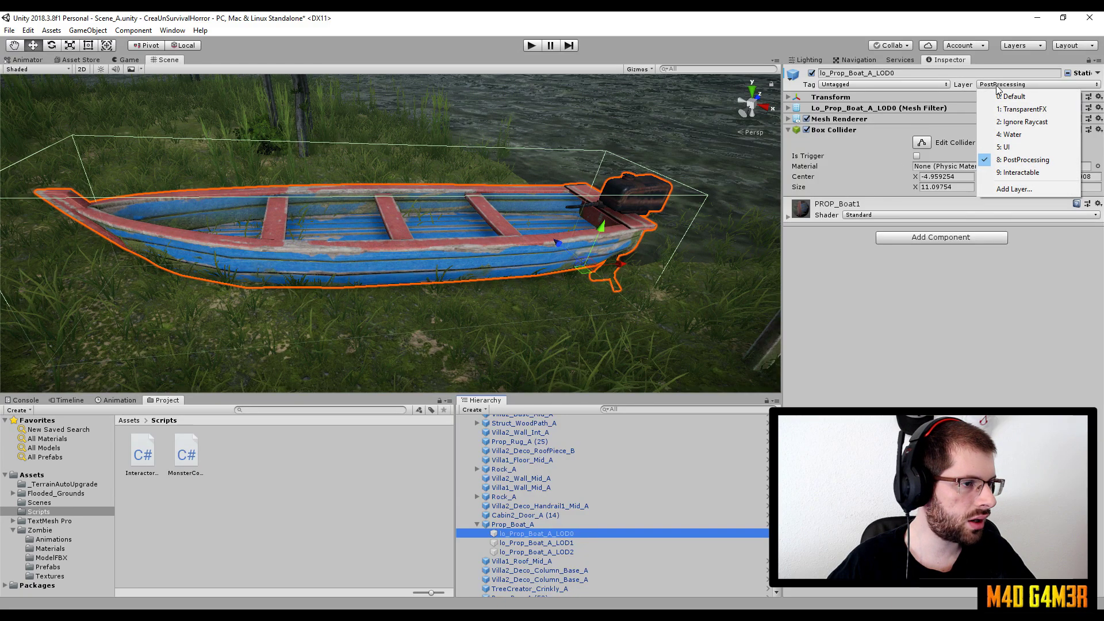
left_click(1018, 173)
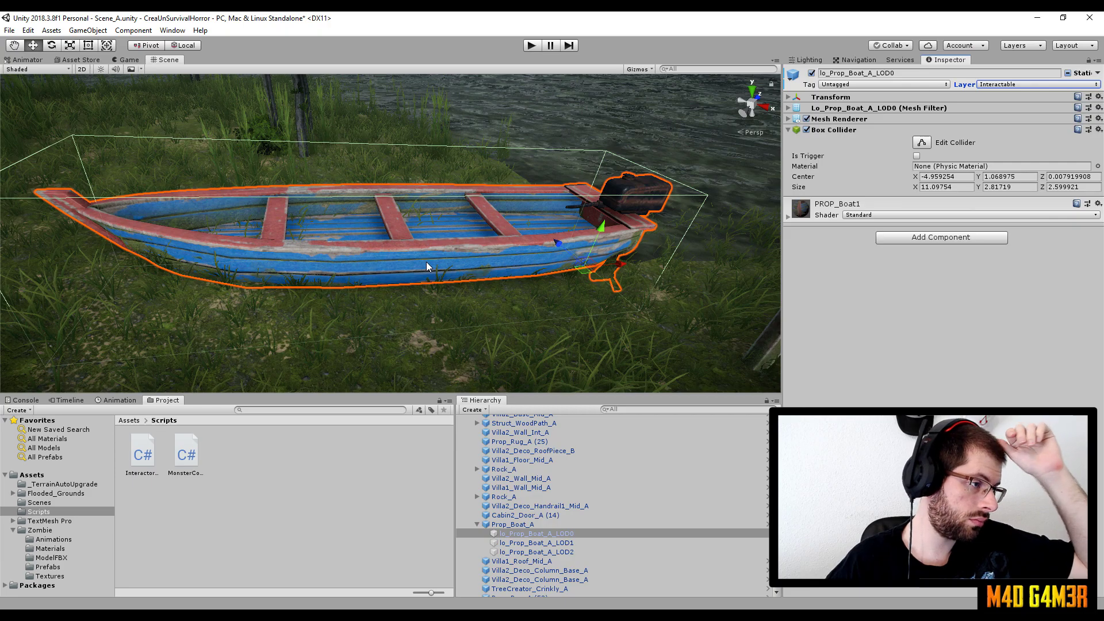
mouse_move(426, 261)
right_mouse_down()
mouse_move(491, 174)
mouse_move(409, 268)
mouse_move(519, 212)
right_mouse_up()
left_click(505, 218)
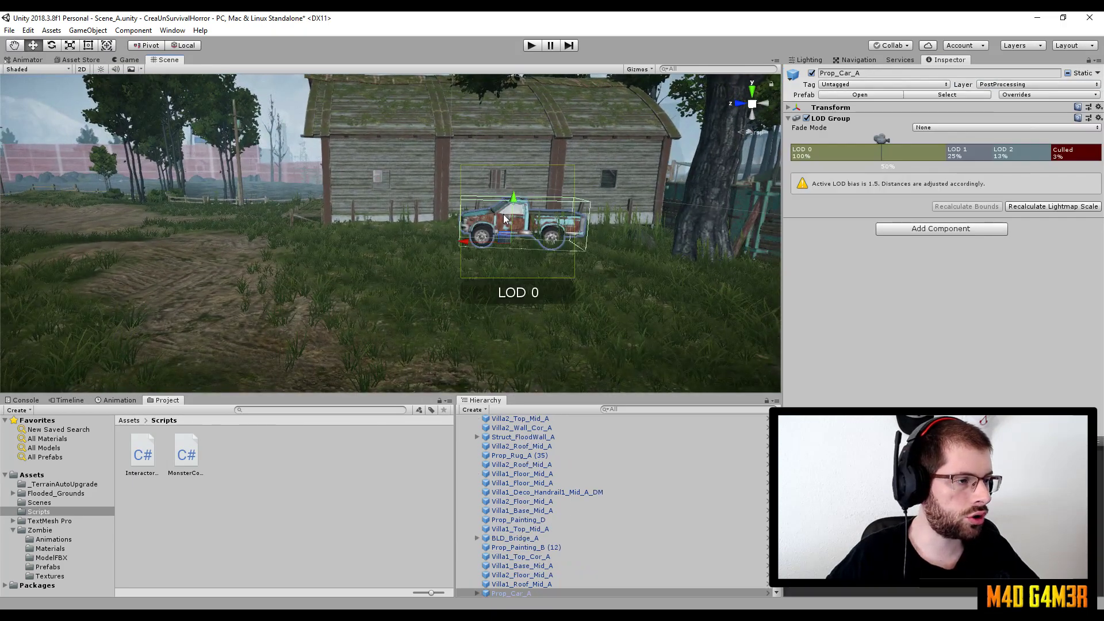
Step: Expand Prop_Car_A, select lo_Prop_Car_A_LOD0 and open its Layer dropdown
right_click_drag(505, 218, 405, 369)
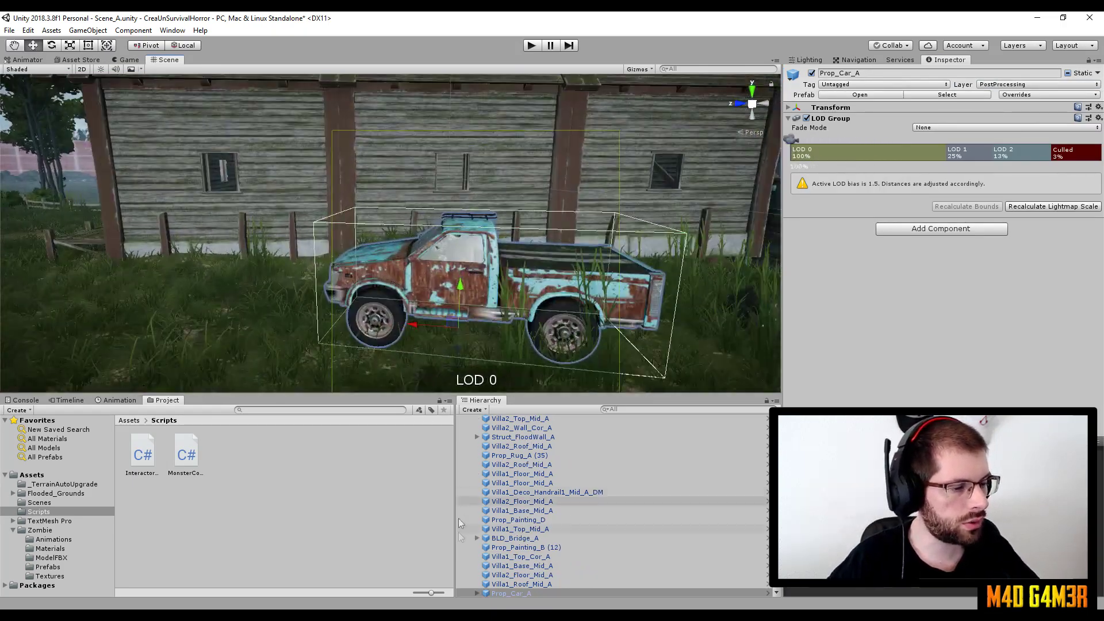
scroll(506, 518, "down", 5)
left_click(477, 489)
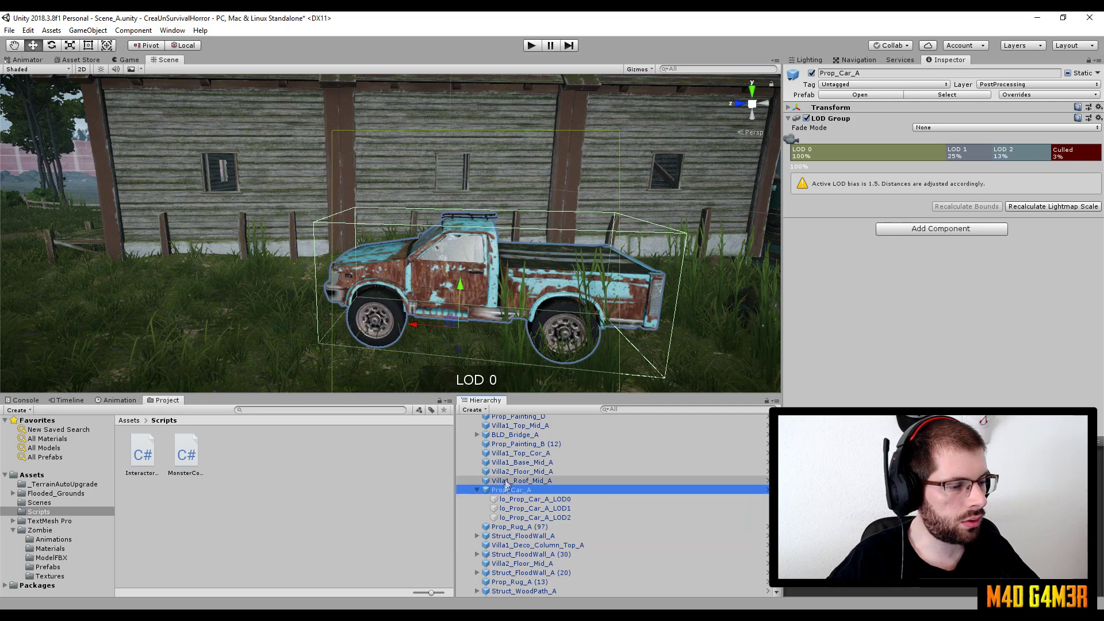
scroll(506, 485, "down", 3)
left_click(561, 429)
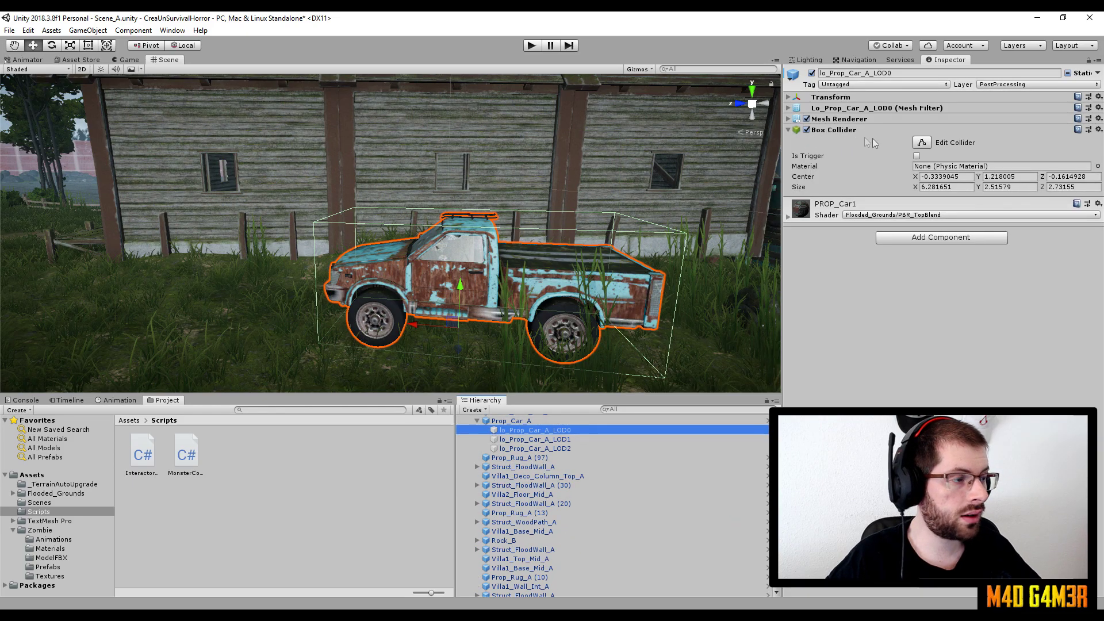
left_click(1006, 84)
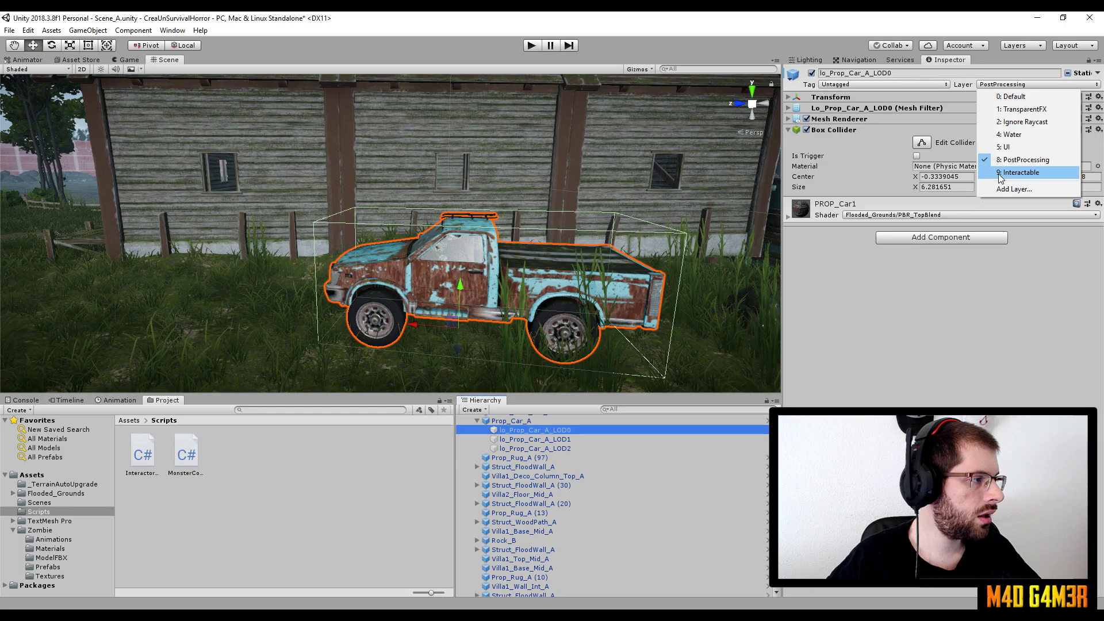
Step: Put lo_Prop_Car_A_LOD0 on the Interactable layer and select the barn door DOOR_Granero
left_click(995, 175)
mouse_move(399, 199)
right_mouse_down()
mouse_move(705, 296)
mouse_move(525, 328)
right_mouse_up()
left_click(495, 215)
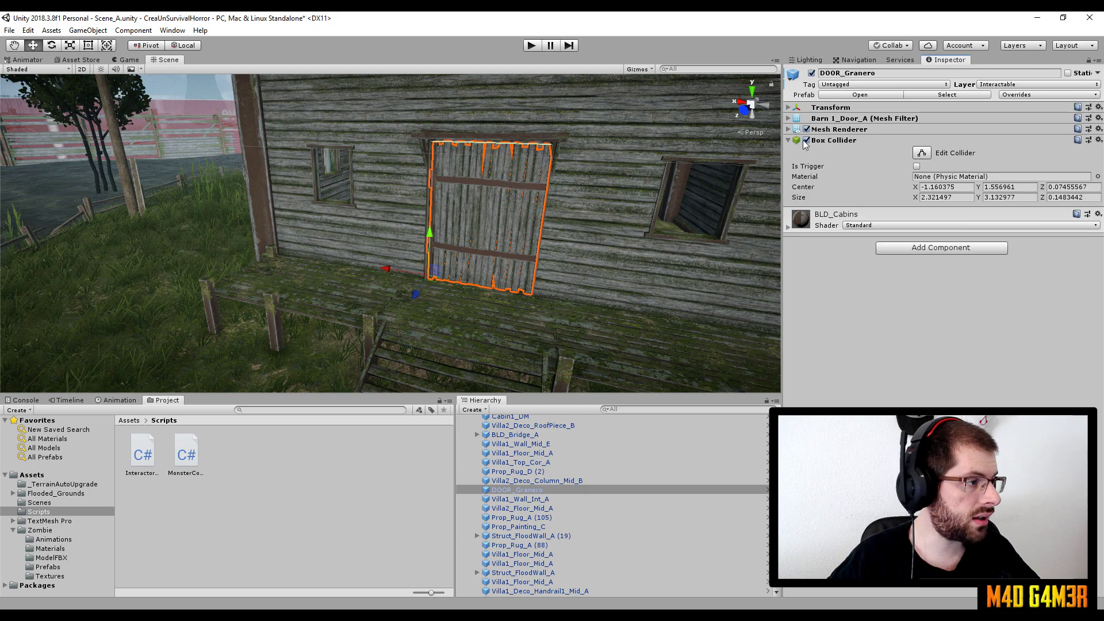
Step: Check DOOR_Granero's prefab overrides and confirm its layer stays 9: Interactable
left_click(1039, 96)
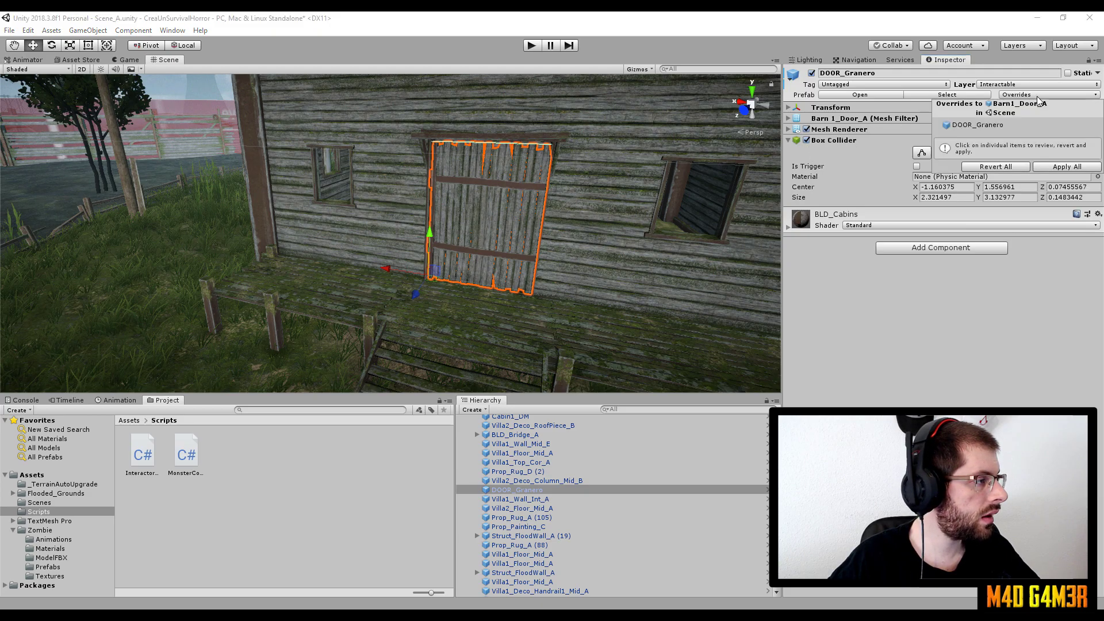
left_click(1035, 85)
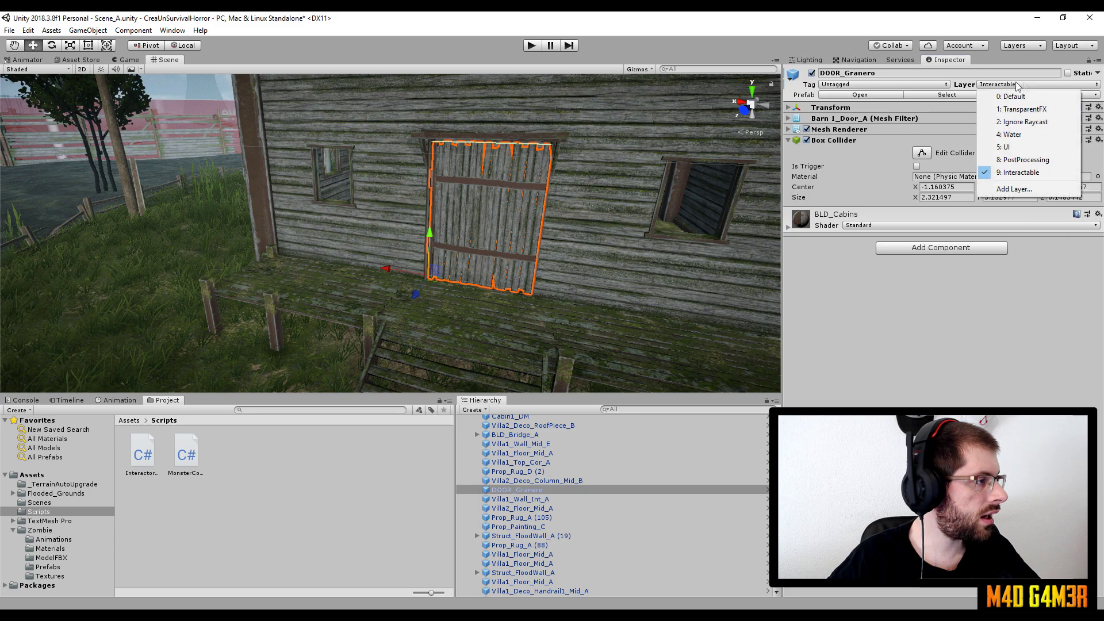
left_click(990, 175)
left_click(999, 86)
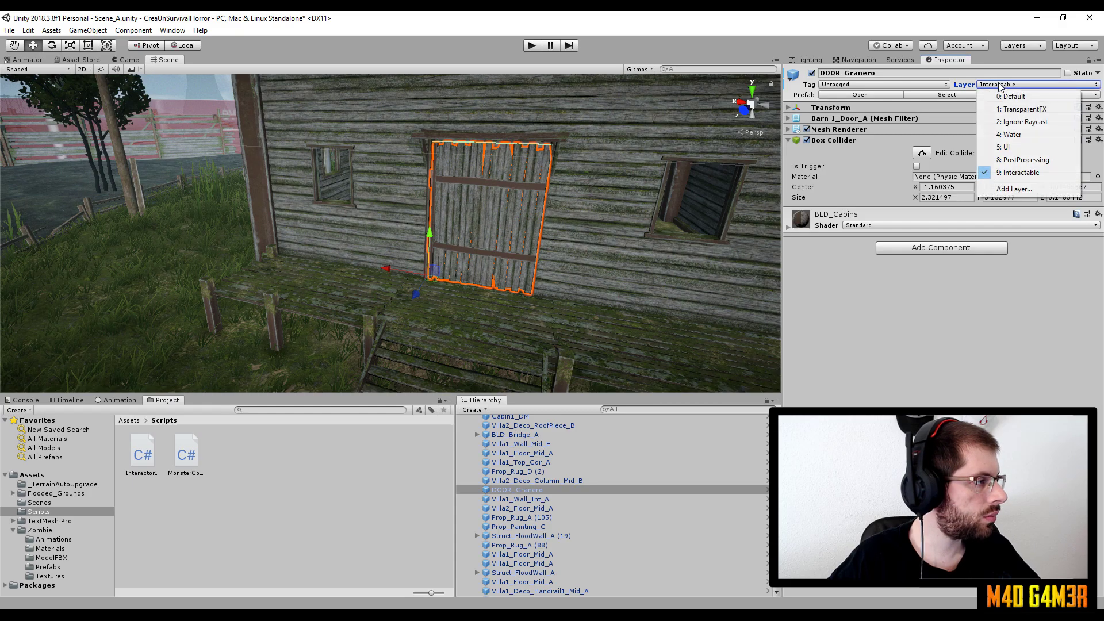
left_click(985, 283)
Step: Select the Terrain and enter Play mode to test the interactions
left_click(584, 288)
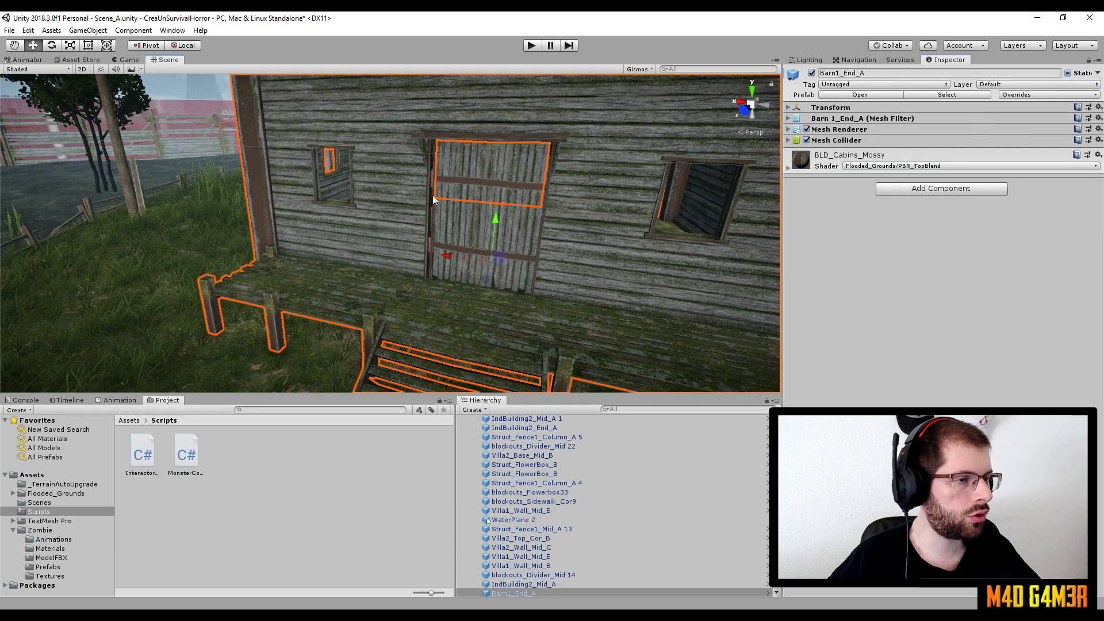
left_click(143, 267)
left_click(532, 46)
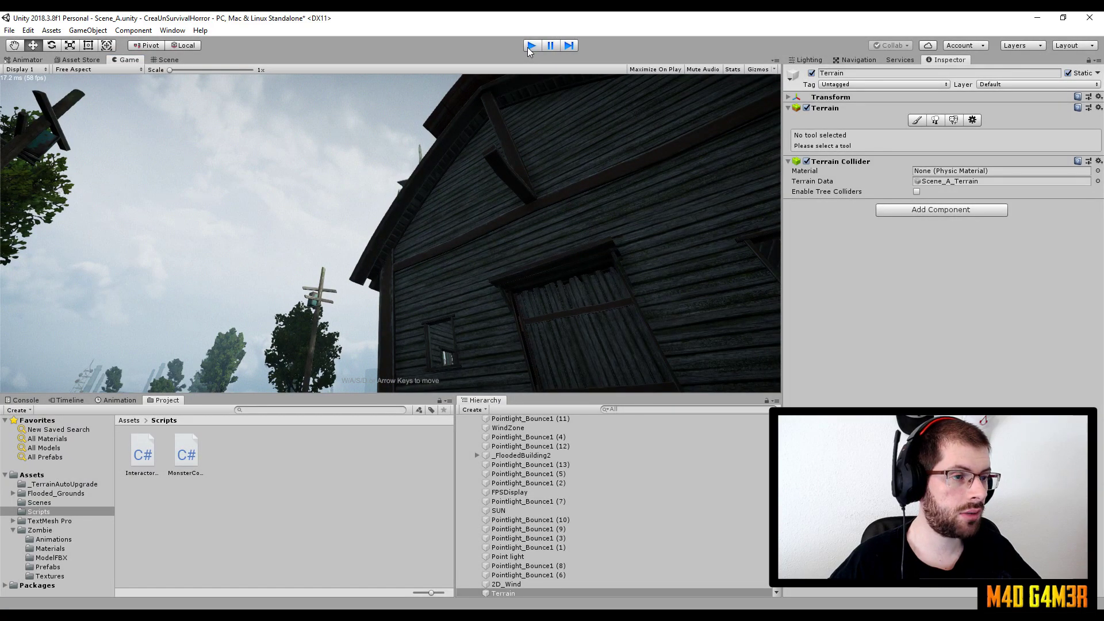
Step: Exit Play mode to end the game test and resume scene editing
left_click(528, 48)
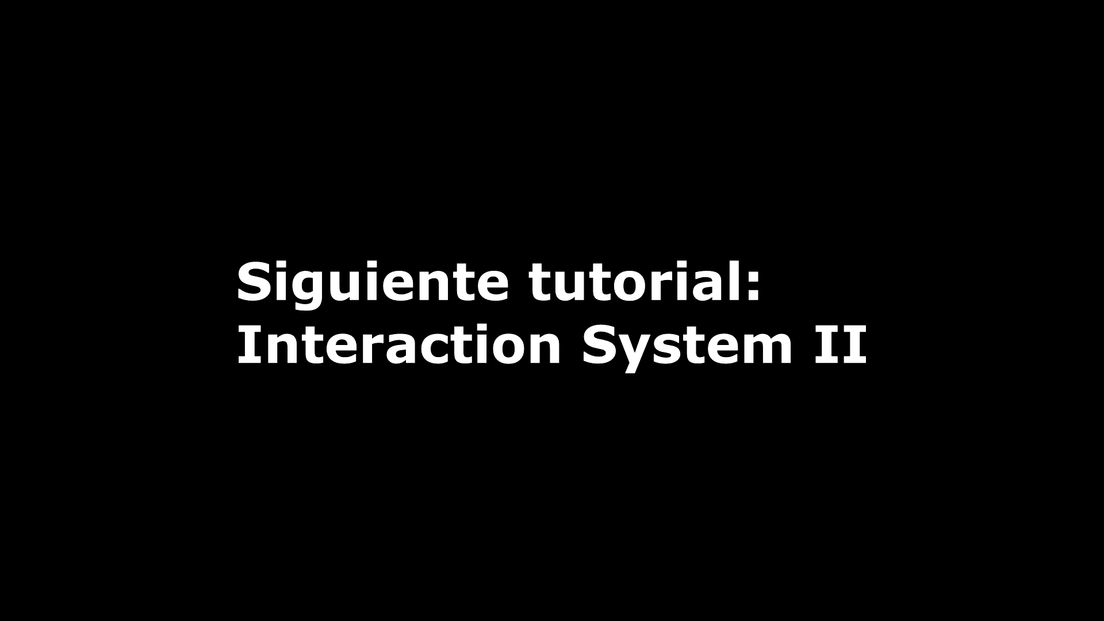
Step: Face the boat in Play mode so the Console logs "Interaction with Barca" twice
key("e")
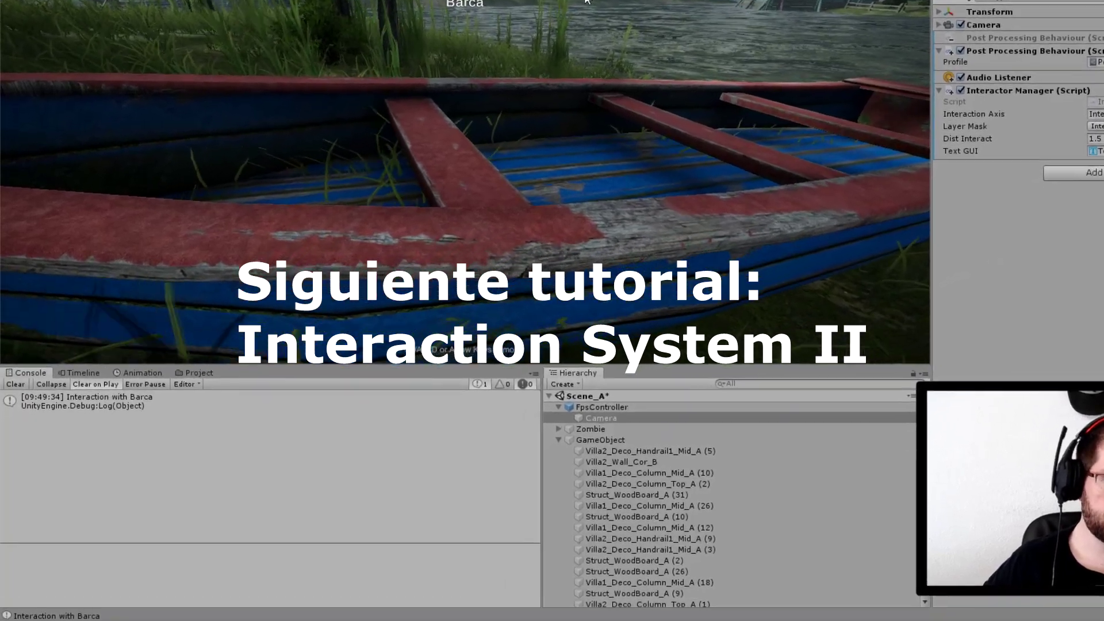
key("e")
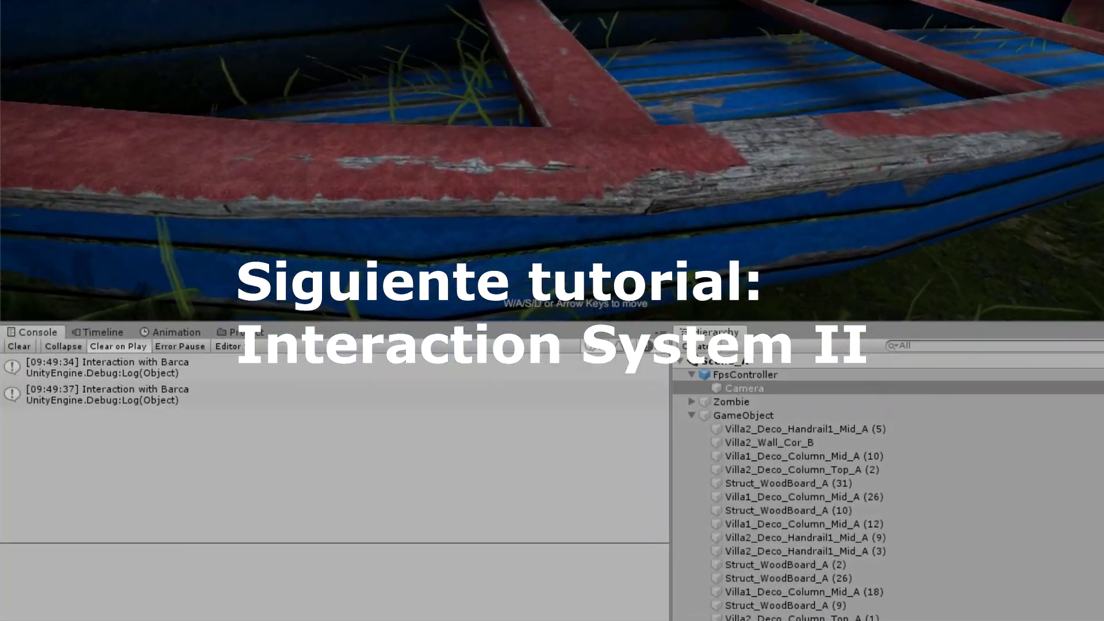